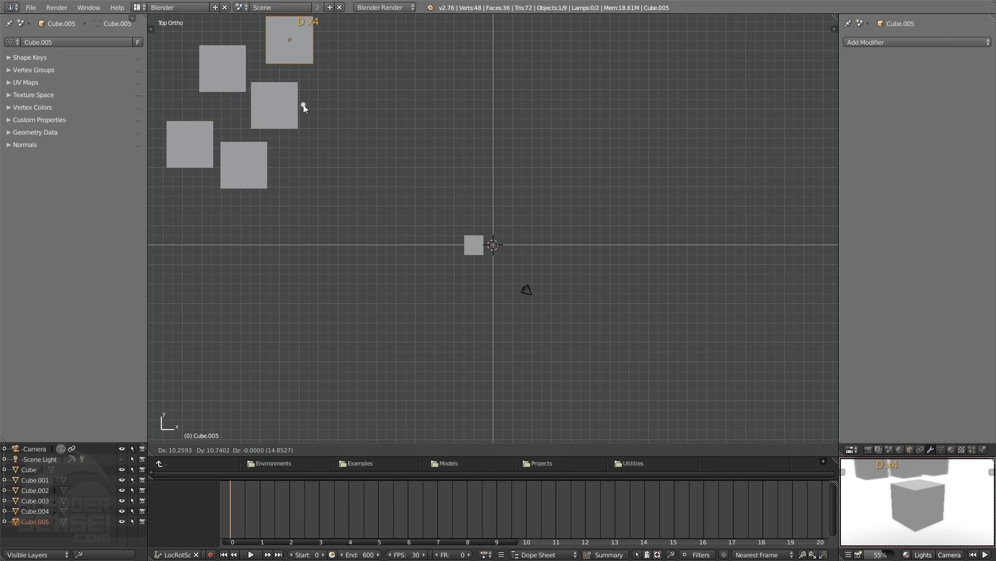
Place the cube copy being moved, then duplicate it twice more around the group of background cubes
{"action": "left_click", "coordinate": [307, 107]}
{"action": "key", "text": "shift+d"}
{"action": "left_click", "coordinate": [391, 97]}
{"action": "key", "text": "shift+d"}
{"action": "left_click", "coordinate": [214, 361]}
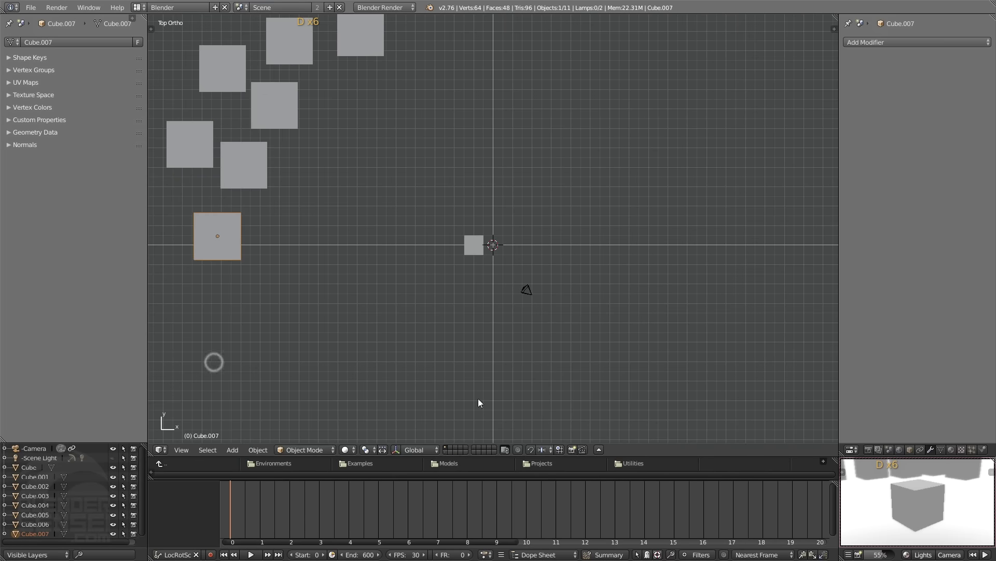
Orbit the camera preview around the scene and select the small original cube near the world origin
{"action": "middle_click_drag", "start_coordinate": [902, 504], "coordinate": [925, 499]}
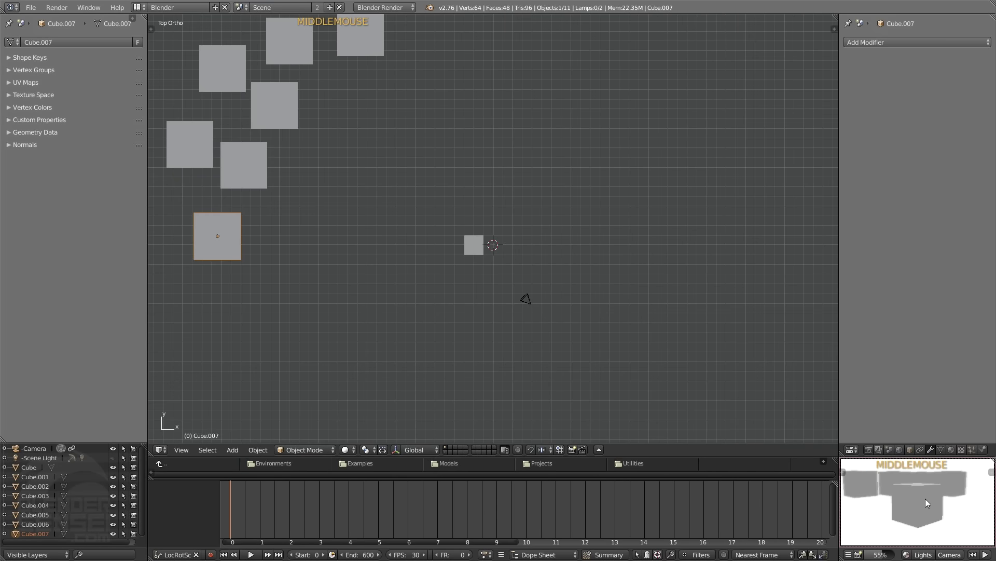
{"action": "left_click", "coordinate": [483, 245]}
{"action": "middle_click_drag", "start_coordinate": [483, 245], "coordinate": [479, 243]}
{"action": "scroll", "coordinate": [480, 294], "scroll_direction": "up", "scroll_amount": 7}
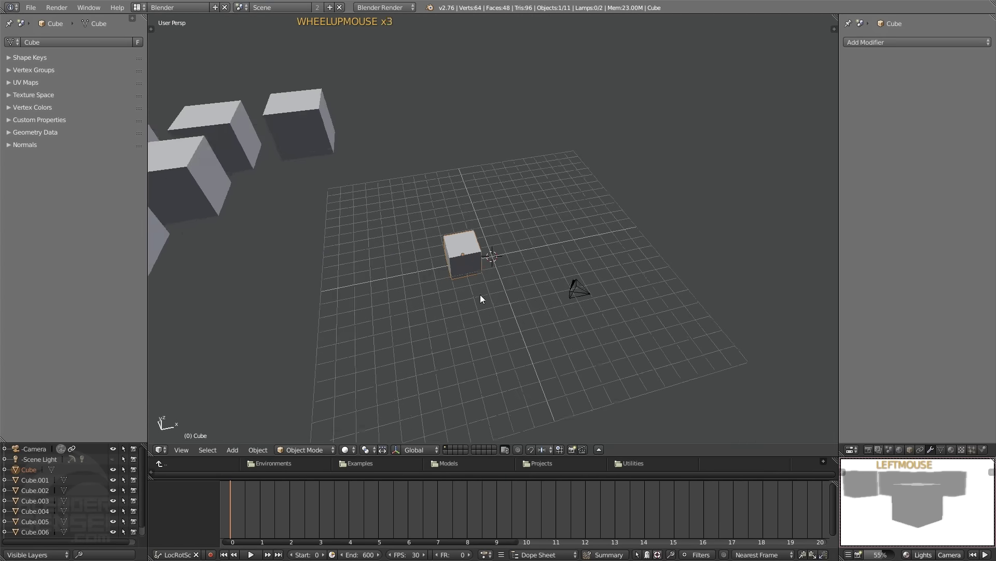
Adjust the camera's Focus value to 1.10 and orbit the camera preview to check the background blur
{"action": "left_click", "coordinate": [944, 555]}
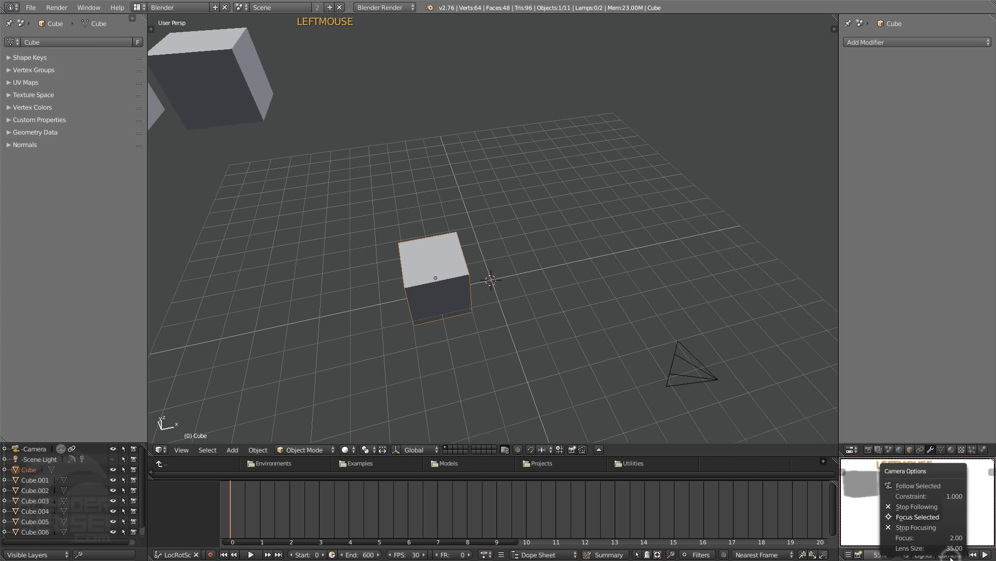
{"action": "left_click_drag", "start_coordinate": [958, 538], "coordinate": [928, 538]}
{"action": "middle_click_drag", "start_coordinate": [952, 508], "coordinate": [947, 517]}
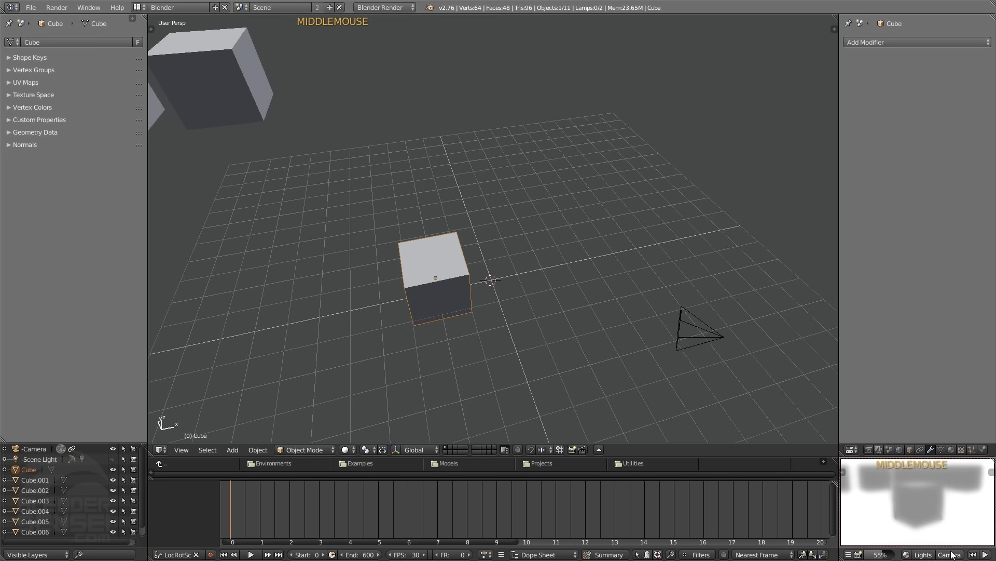
{"action": "left_click", "coordinate": [951, 554]}
{"action": "left_click_drag", "start_coordinate": [945, 537], "coordinate": [963, 538]}
{"action": "middle_click_drag", "start_coordinate": [950, 498], "coordinate": [940, 509]}
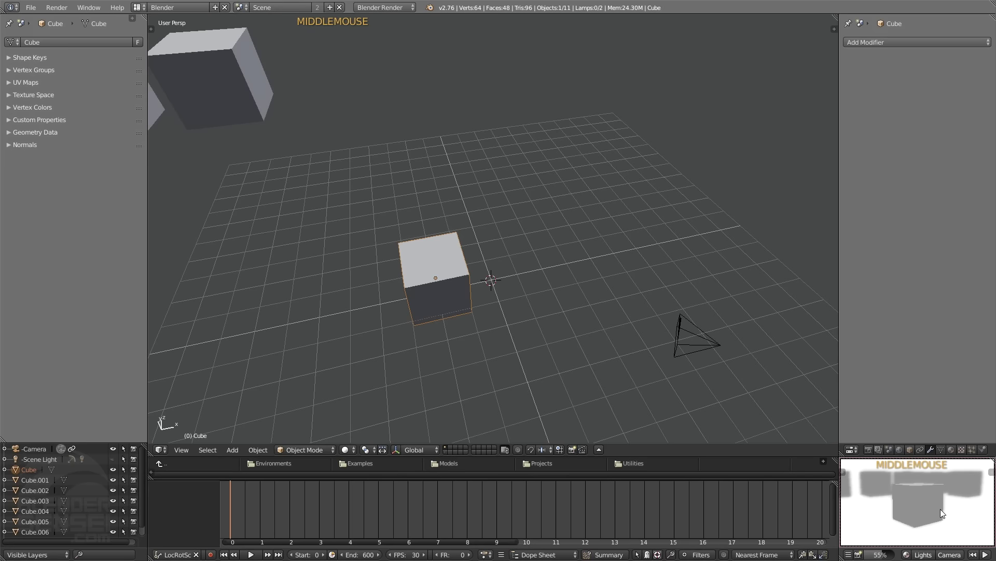
Render the current frame from the camera and return to the 3D view of the cubes
{"action": "left_click", "coordinate": [859, 554]}
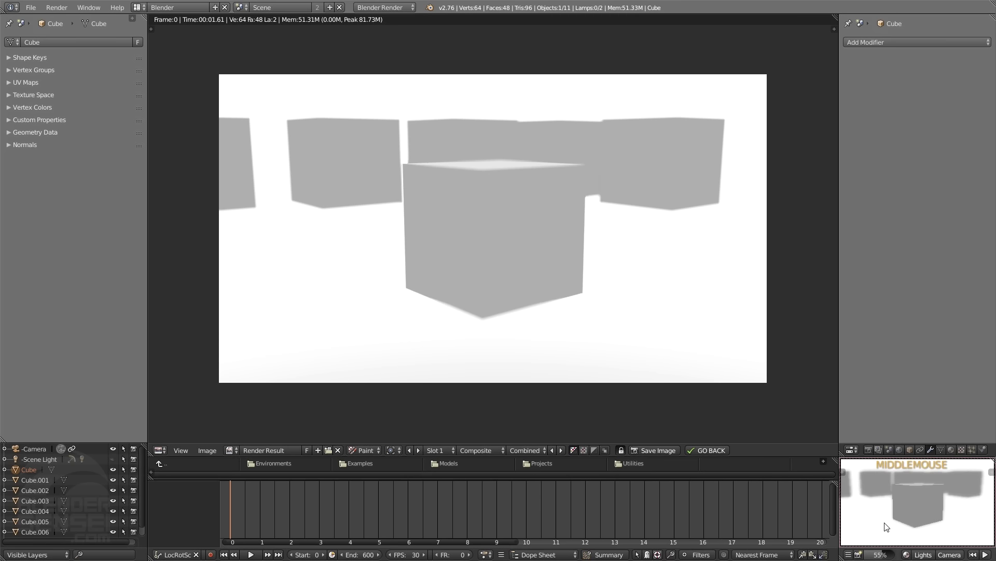
{"action": "left_click", "coordinate": [721, 449]}
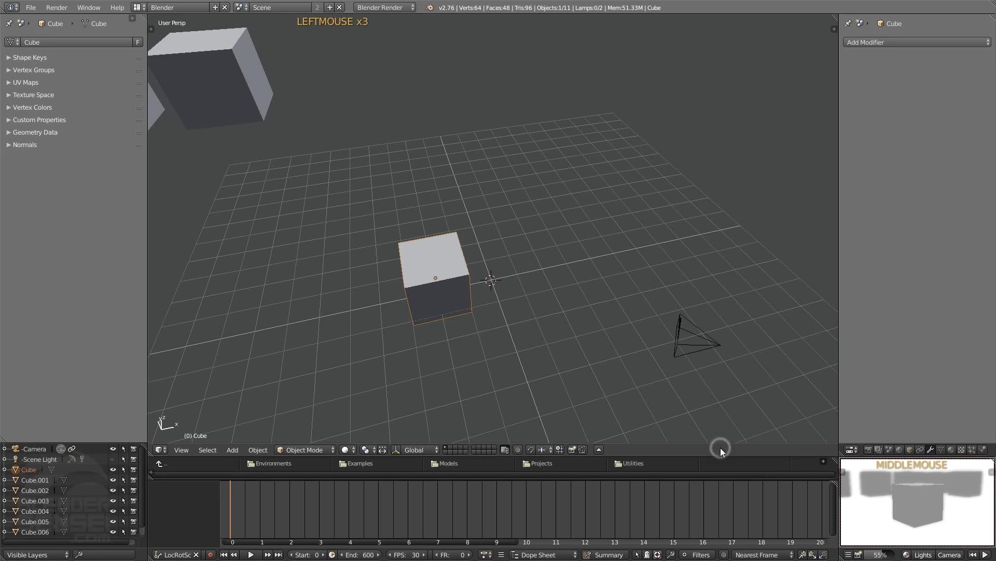
{"action": "middle_click_drag", "start_coordinate": [590, 319], "coordinate": [918, 478]}
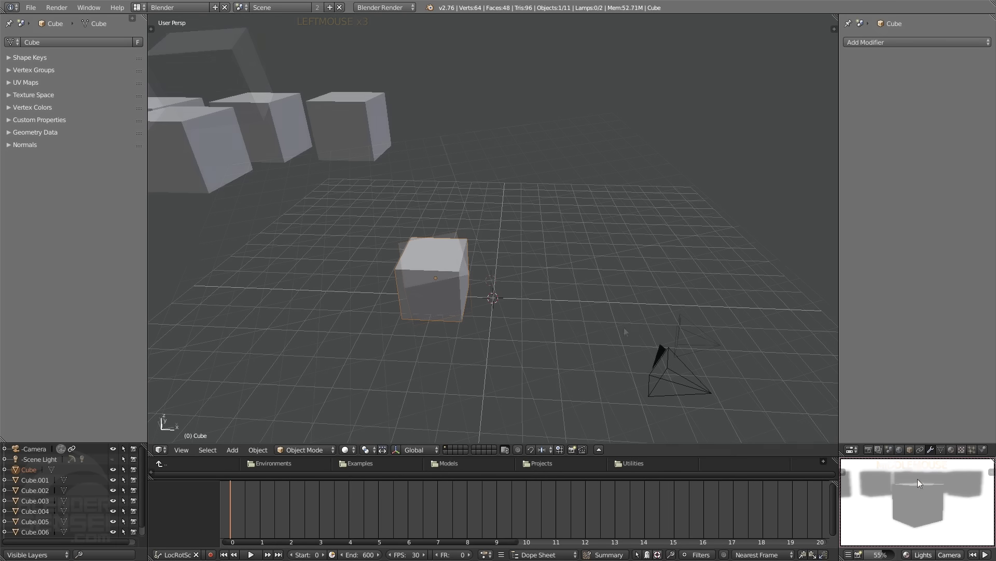
Set the camera's Lens Size to 20 and orbit the camera around the original cube
{"action": "left_click", "coordinate": [954, 557]}
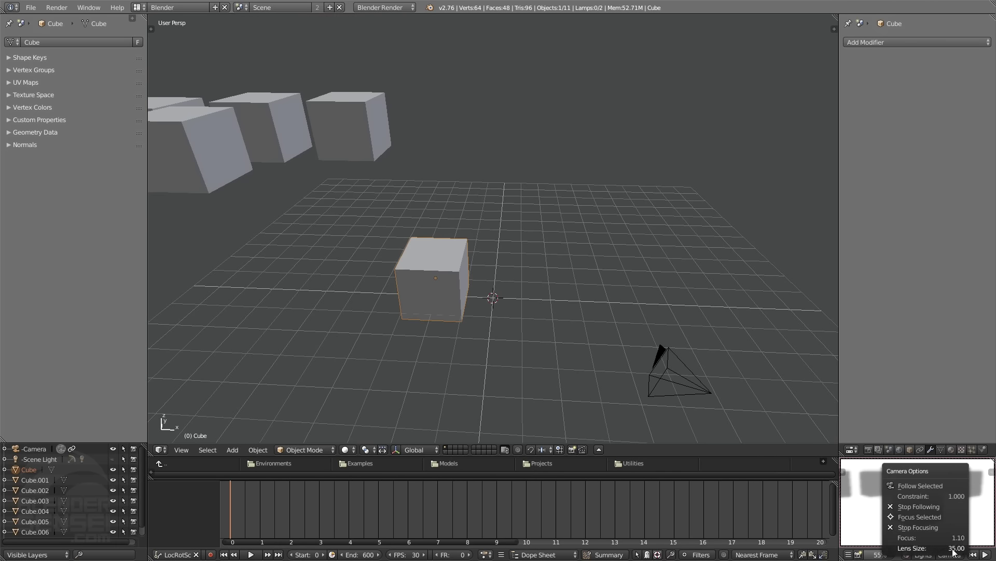
{"action": "left_click", "coordinate": [954, 549]}
{"action": "key", "text": "BackSpace"}
{"action": "key", "text": "BackSpace"}
{"action": "key", "text": "BackSpace"}
{"action": "key", "text": "BackSpace"}
{"action": "type", "text": "50"}
{"action": "key", "text": "Return"}
{"action": "middle_click_drag", "start_coordinate": [981, 519], "coordinate": [947, 528]}
{"action": "left_click", "coordinate": [949, 554]}
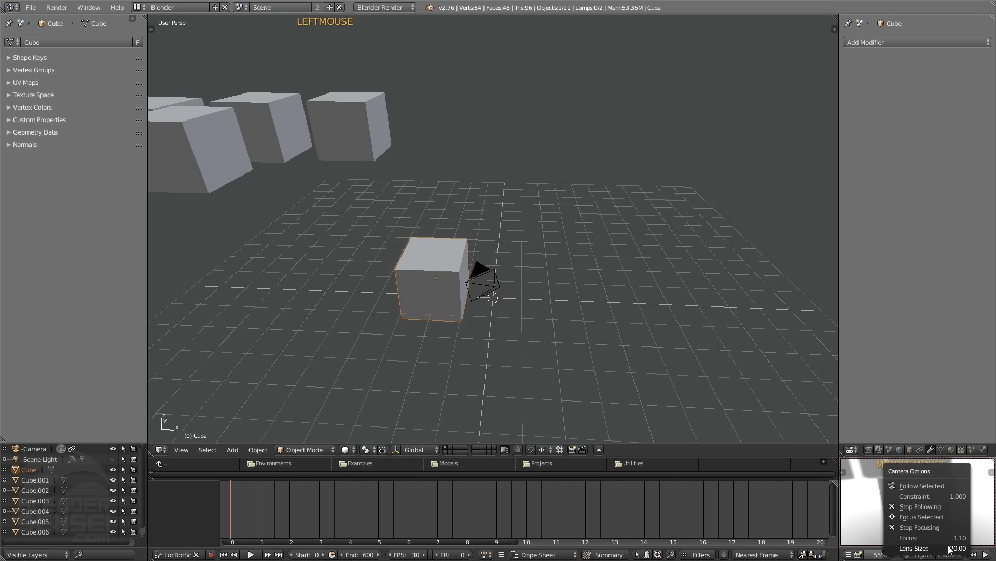
{"action": "middle_click_drag", "start_coordinate": [893, 487], "coordinate": [930, 495]}
Make the camera follow the selected cube and orbit the camera preview around it
{"action": "left_click", "coordinate": [949, 554]}
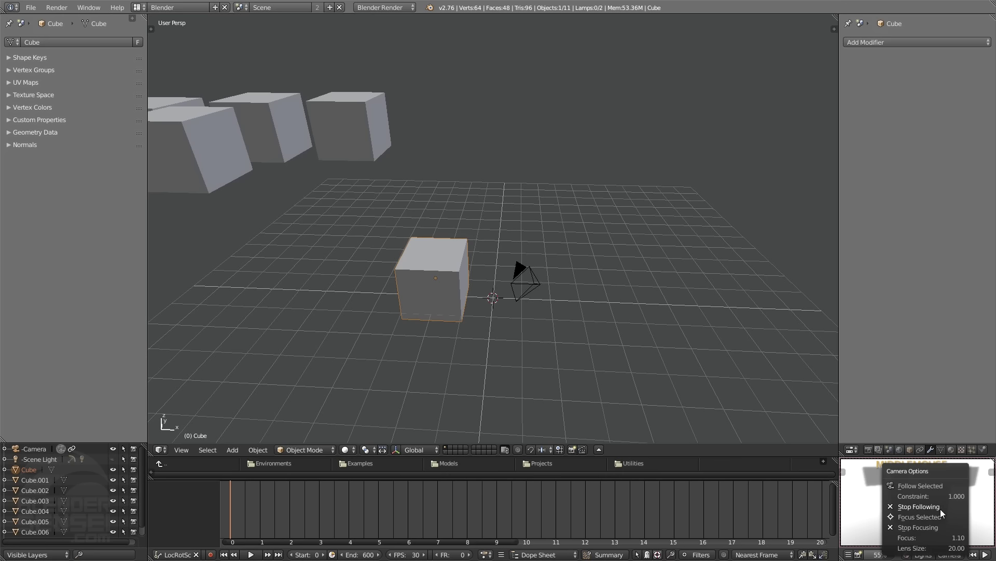
{"action": "left_click", "coordinate": [909, 488]}
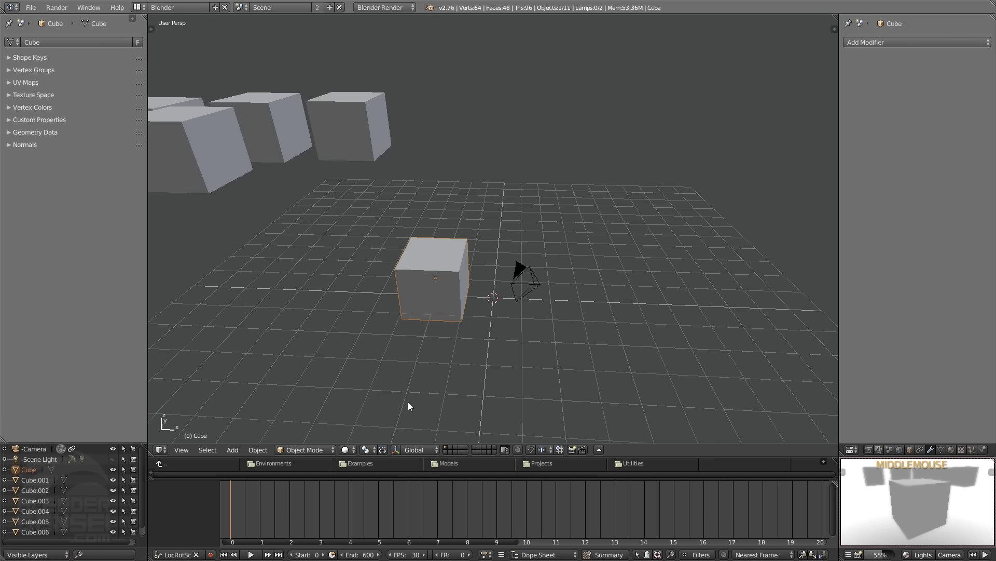
{"action": "middle_click_drag", "start_coordinate": [468, 311], "coordinate": [510, 314]}
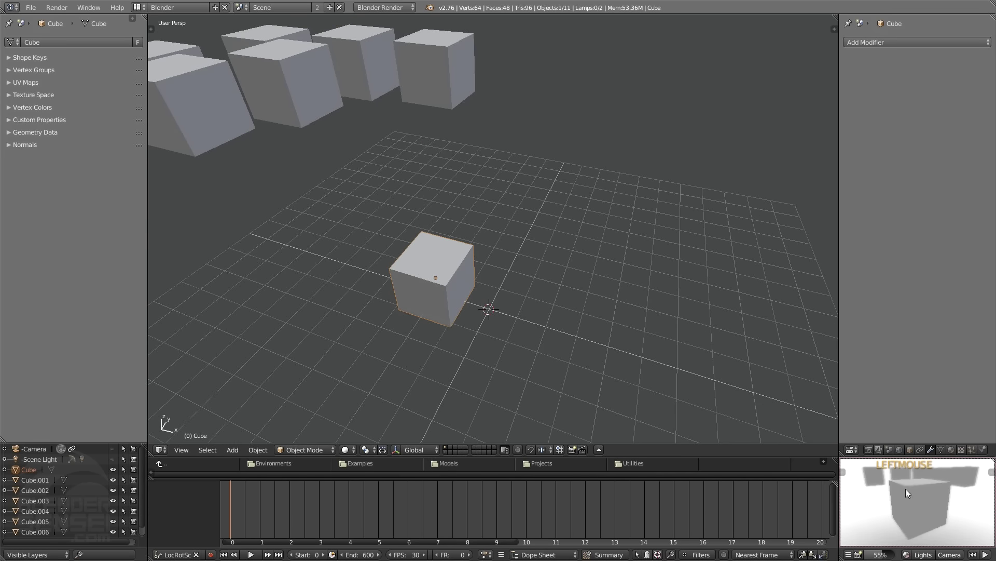
{"action": "middle_click_drag", "start_coordinate": [903, 487], "coordinate": [912, 506]}
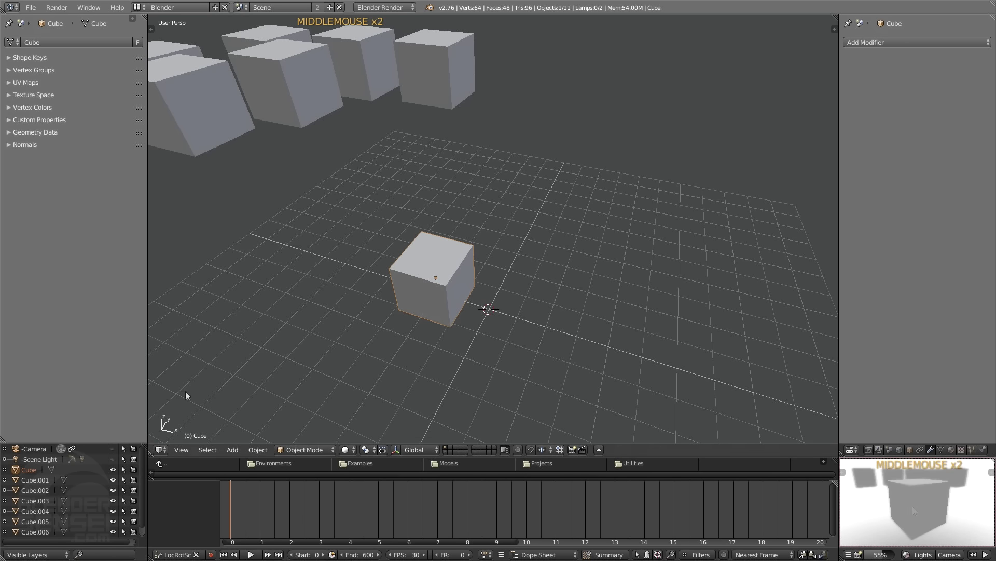
Make the hidden camera visible in the 3D viewport, toggling its visibility several times and leaving it shown
{"action": "left_click", "coordinate": [113, 450]}
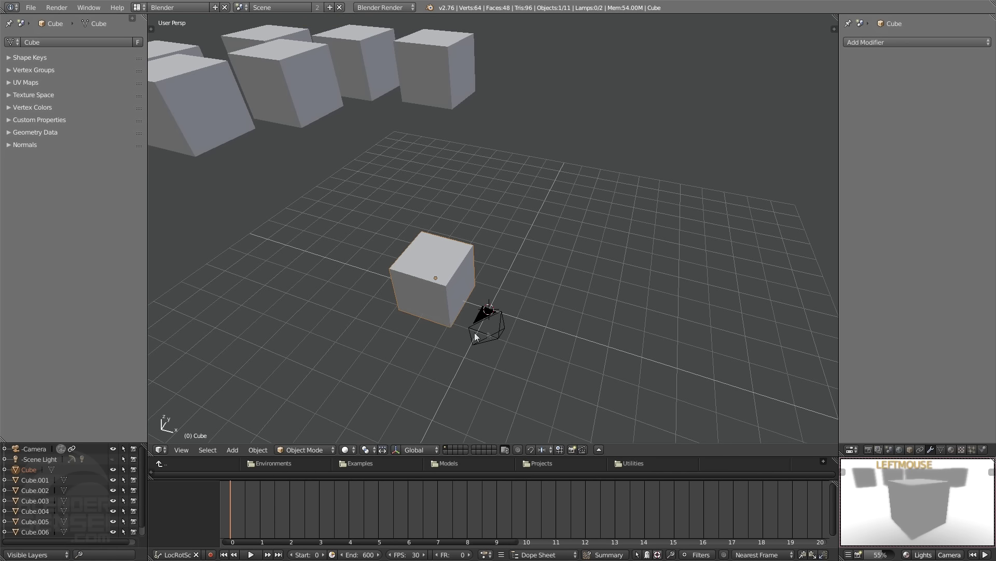
{"action": "left_click", "coordinate": [113, 449]}
{"action": "left_click", "coordinate": [114, 449]}
{"action": "left_click", "coordinate": [113, 448]}
{"action": "left_click", "coordinate": [113, 449]}
Review the camera options and select the camera in the 3D viewport to view its settings
{"action": "left_click", "coordinate": [955, 555]}
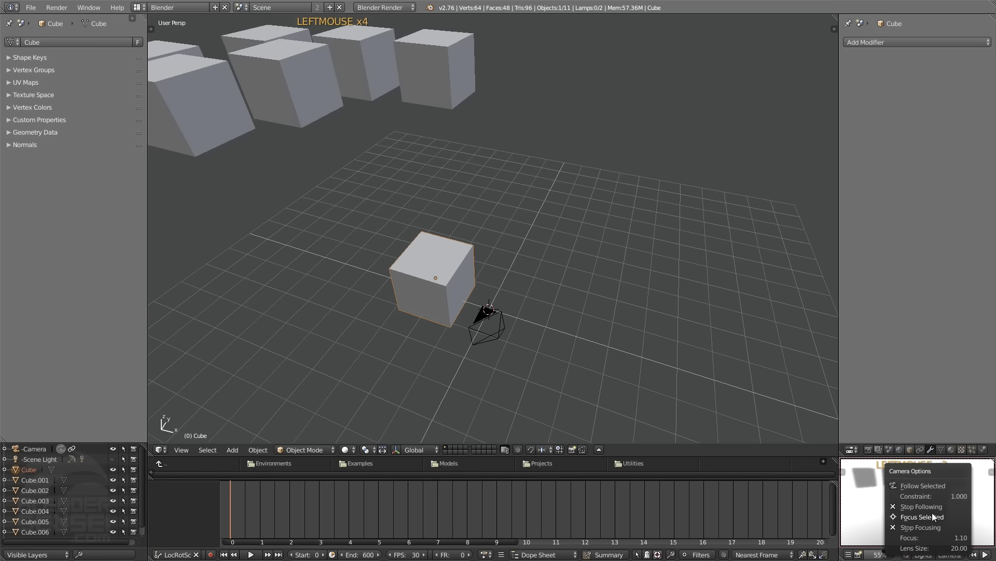
{"action": "left_click", "coordinate": [487, 323]}
{"action": "left_click", "coordinate": [489, 326]}
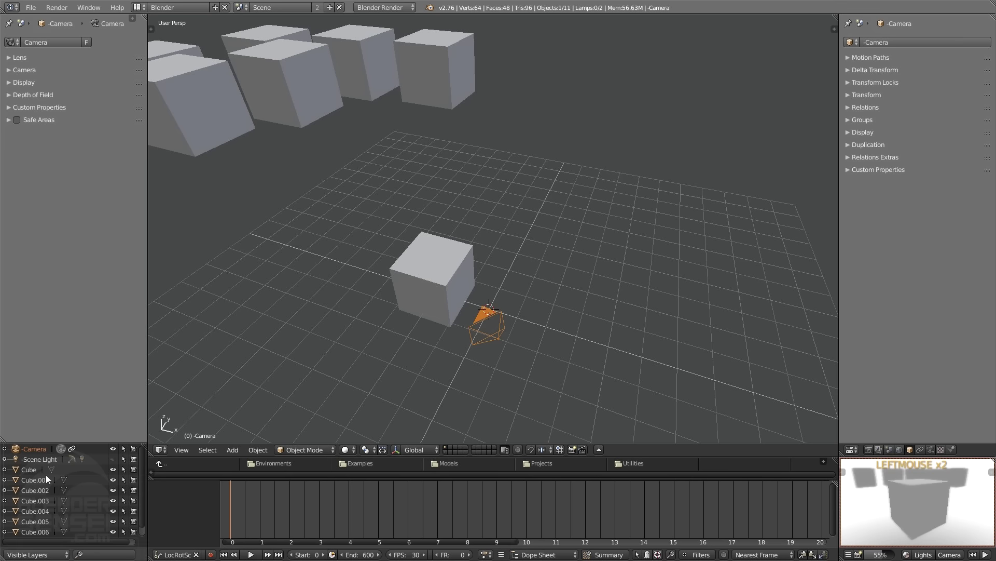
Select the scene light and briefly expand and collapse its Lamp settings
{"action": "left_click", "coordinate": [45, 459]}
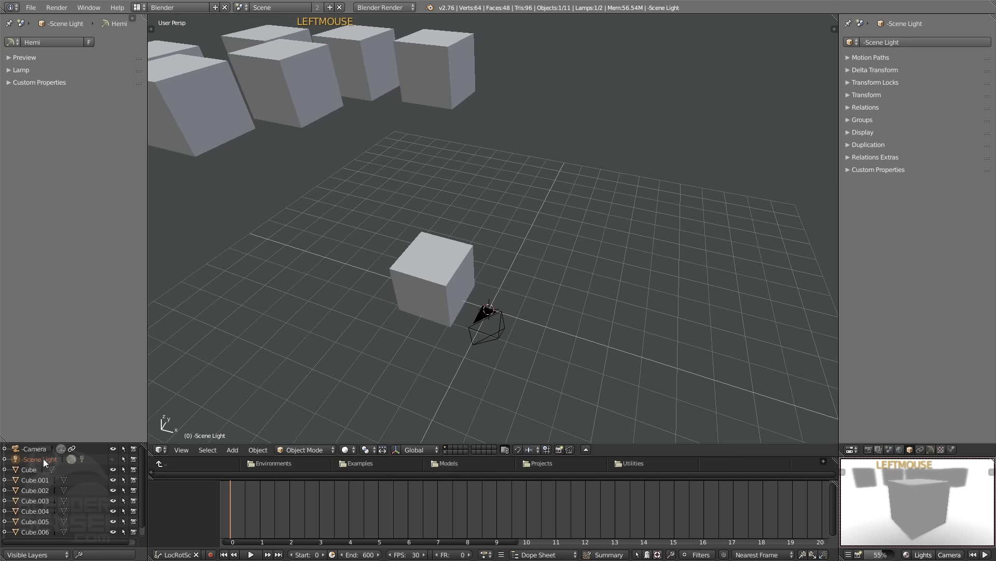
{"action": "left_click", "coordinate": [13, 70]}
{"action": "left_click", "coordinate": [14, 71]}
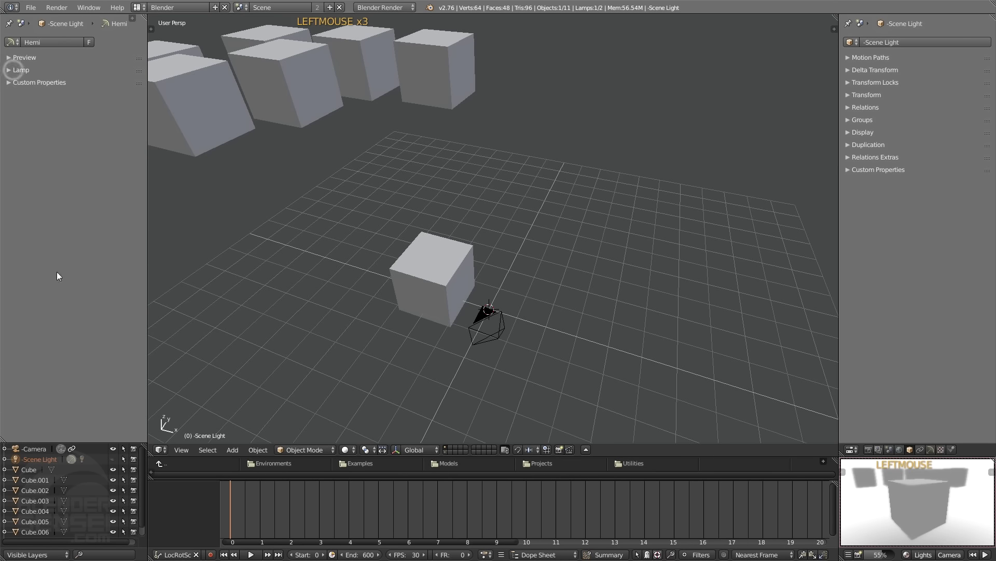
Select several background cubes in turn, ending on Cube.005, and expand and collapse its Vertex Groups settings
{"action": "left_click", "coordinate": [36, 479]}
{"action": "left_click", "coordinate": [36, 490]}
{"action": "left_click", "coordinate": [329, 51]}
{"action": "left_click", "coordinate": [378, 49]}
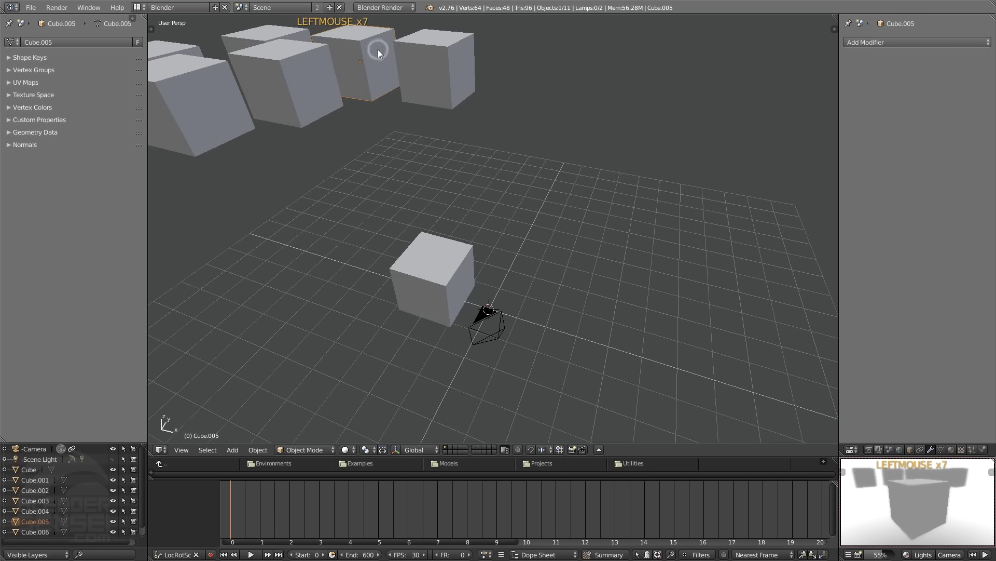
{"action": "left_click", "coordinate": [9, 69]}
{"action": "left_click", "coordinate": [9, 69]}
{"action": "left_click", "coordinate": [6, 73]}
{"action": "left_click", "coordinate": [6, 73]}
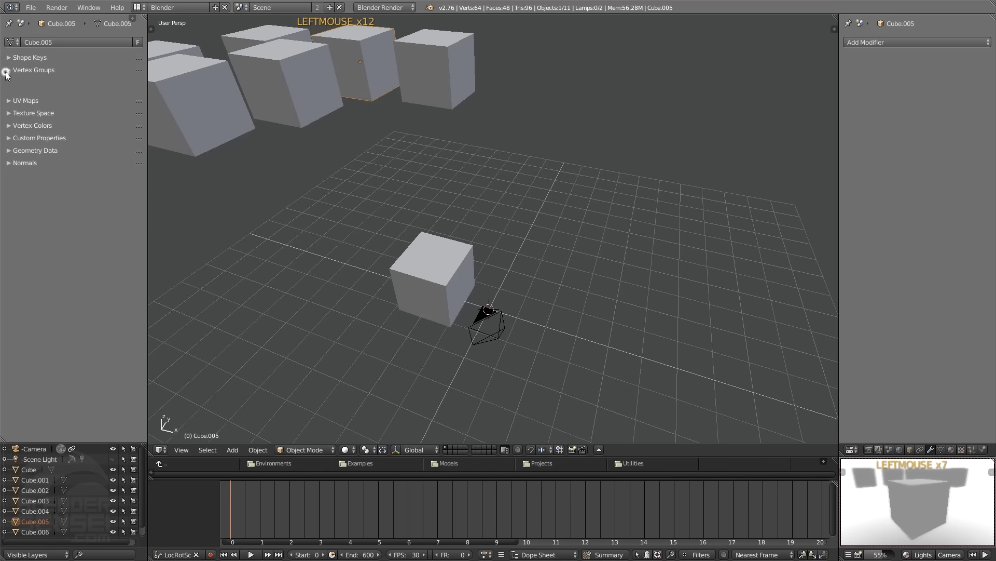
Select the camera and examine its Track To constraint, the available constraint types and its camera data settings
{"action": "left_click", "coordinate": [484, 329]}
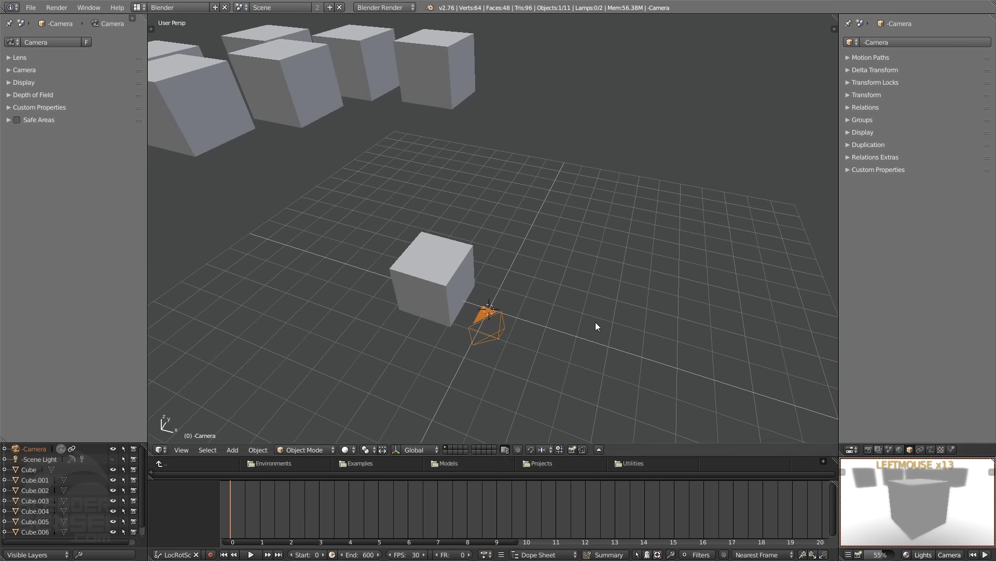
{"action": "left_click", "coordinate": [921, 450]}
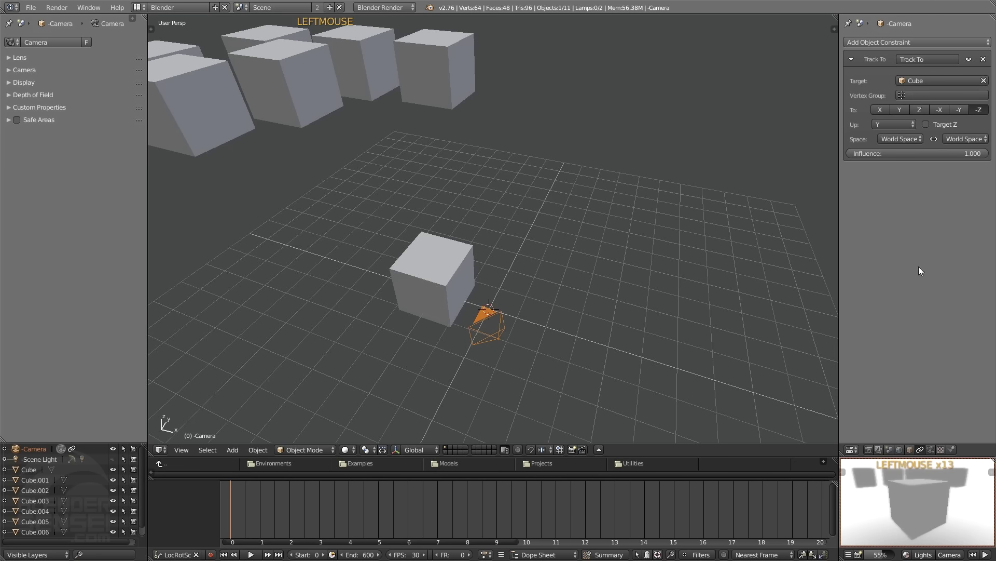
{"action": "left_click", "coordinate": [934, 36]}
{"action": "left_click", "coordinate": [934, 41]}
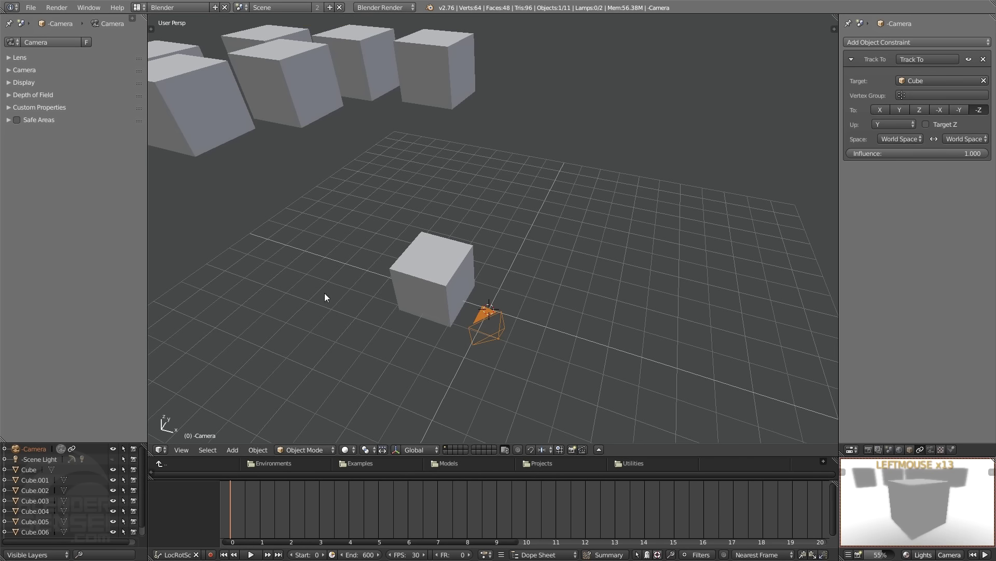
{"action": "left_click", "coordinate": [939, 42]}
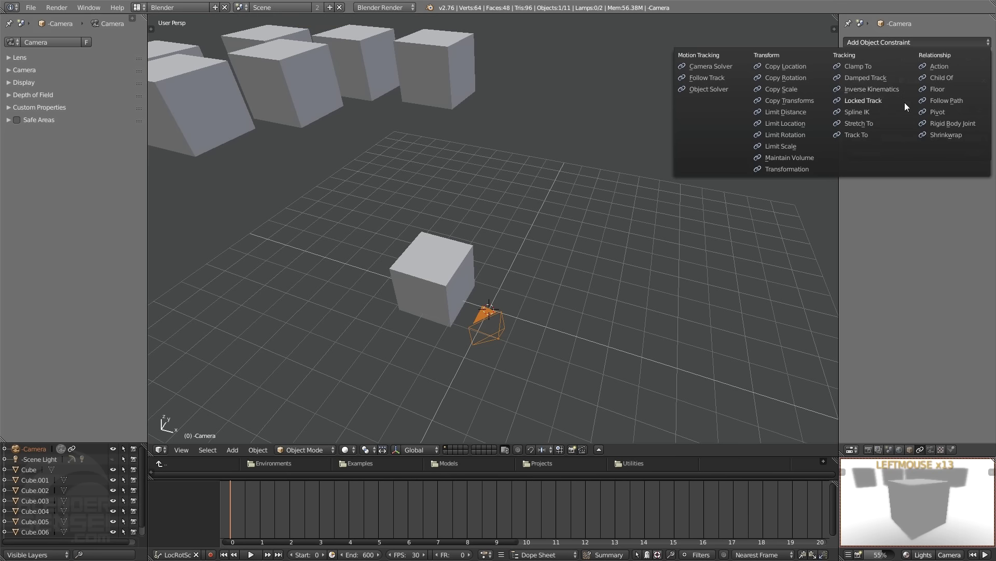
{"action": "left_click", "coordinate": [856, 134]}
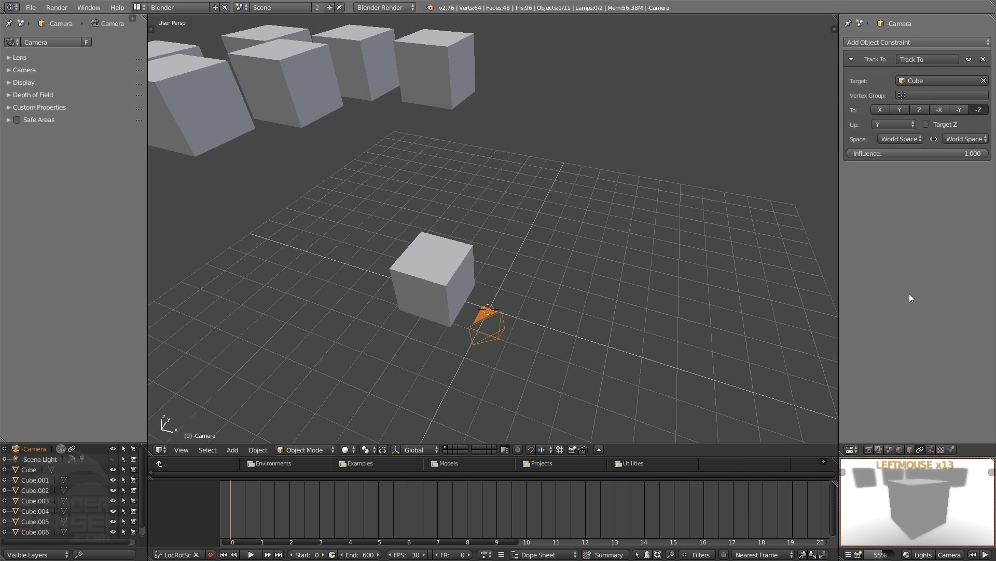
{"action": "left_click", "coordinate": [931, 450]}
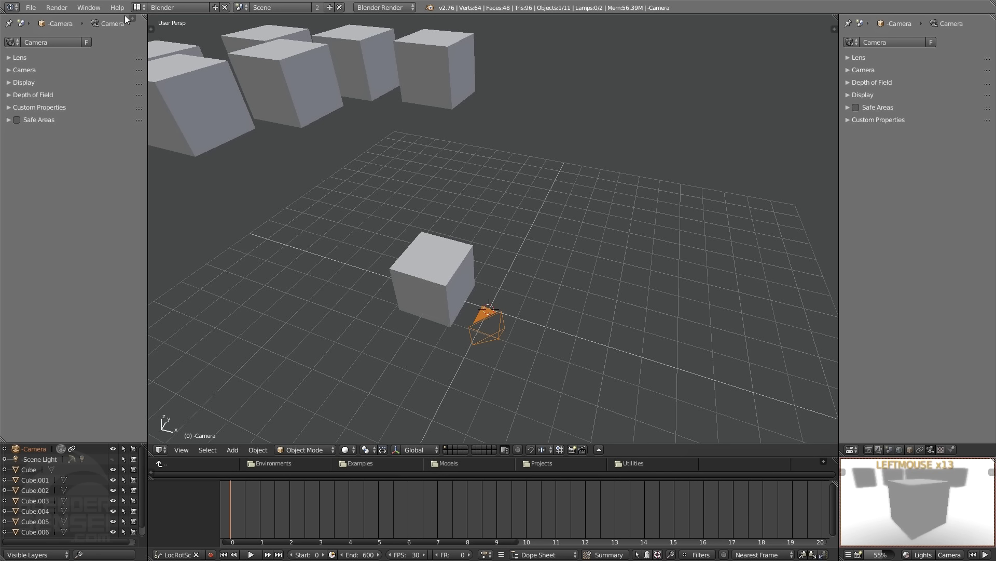
Reveal the hidden header of the properties editor above the outliner, and open and close the viewport's tool shelf
{"action": "left_click_drag", "start_coordinate": [131, 20], "coordinate": [132, 23]}
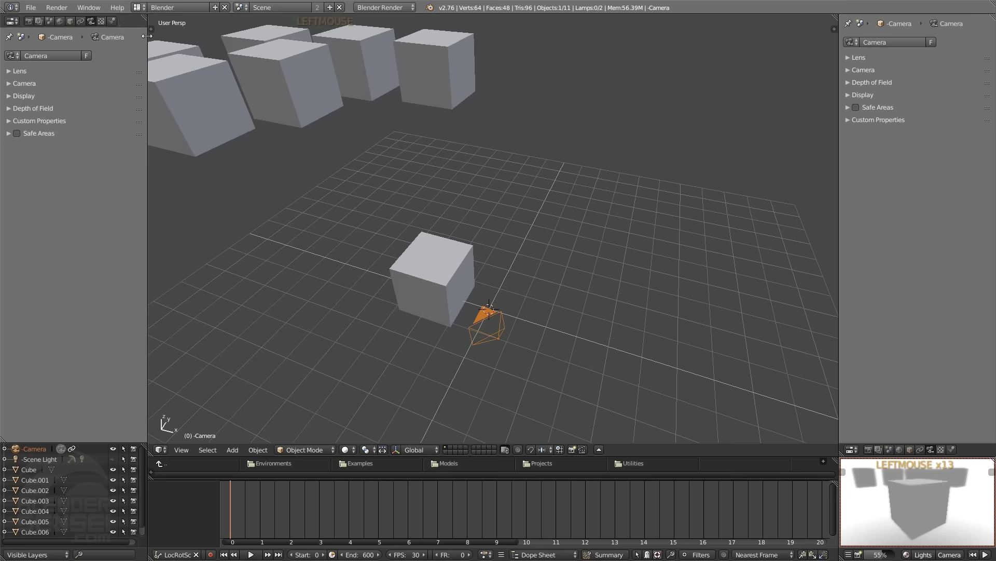
{"action": "left_click", "coordinate": [150, 30]}
{"action": "left_click_drag", "start_coordinate": [251, 200], "coordinate": [137, 196]}
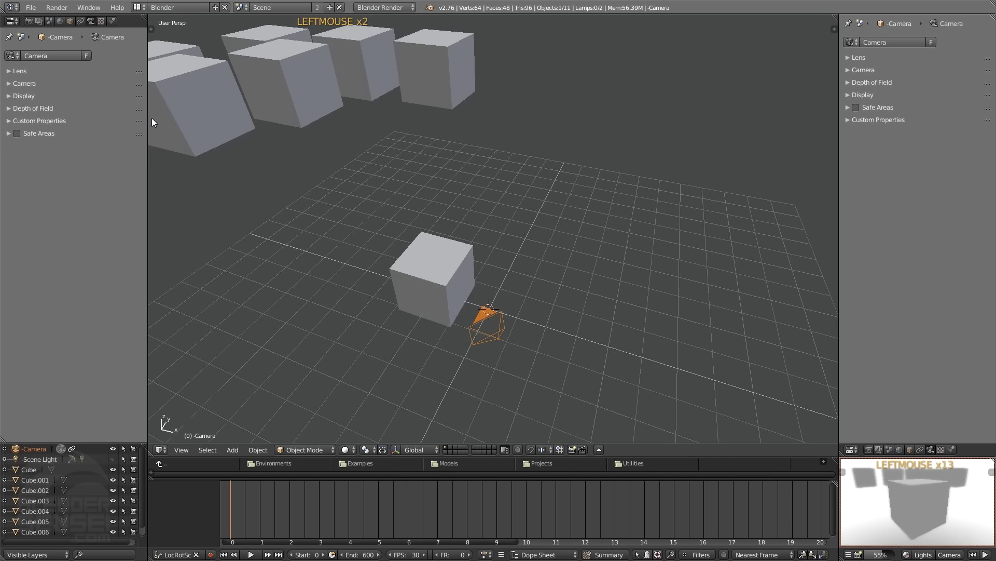
Flip the header of the properties editor above the outliner to the bottom and back to the top, then hide it
{"action": "right_click", "coordinate": [135, 22]}
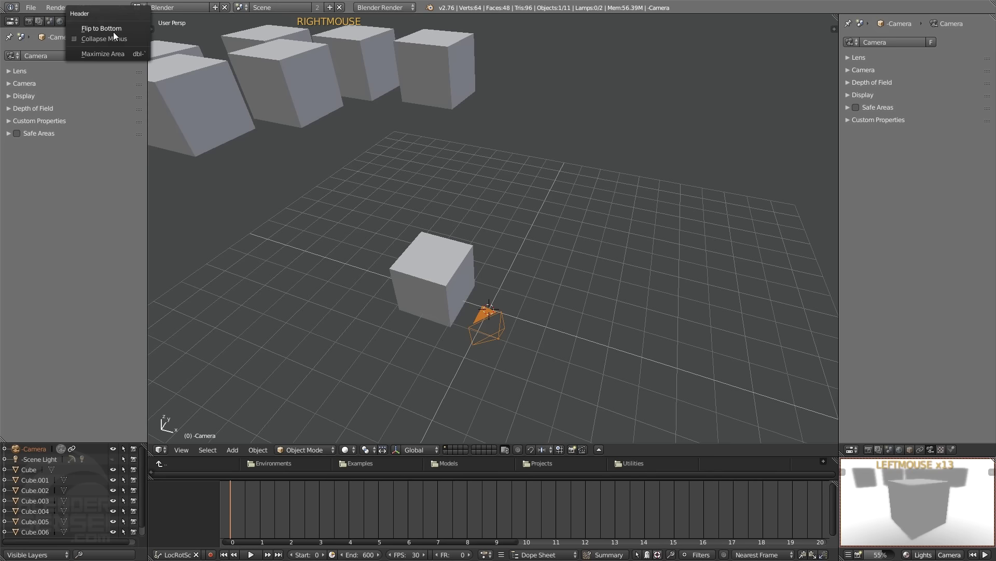
{"action": "left_click", "coordinate": [114, 31]}
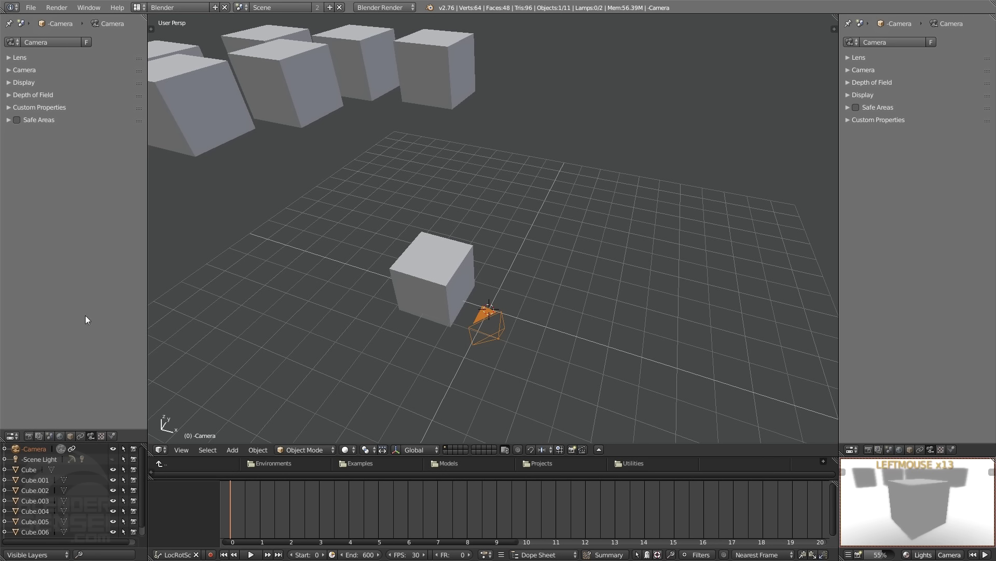
{"action": "right_click_drag", "start_coordinate": [123, 439], "coordinate": [122, 456]}
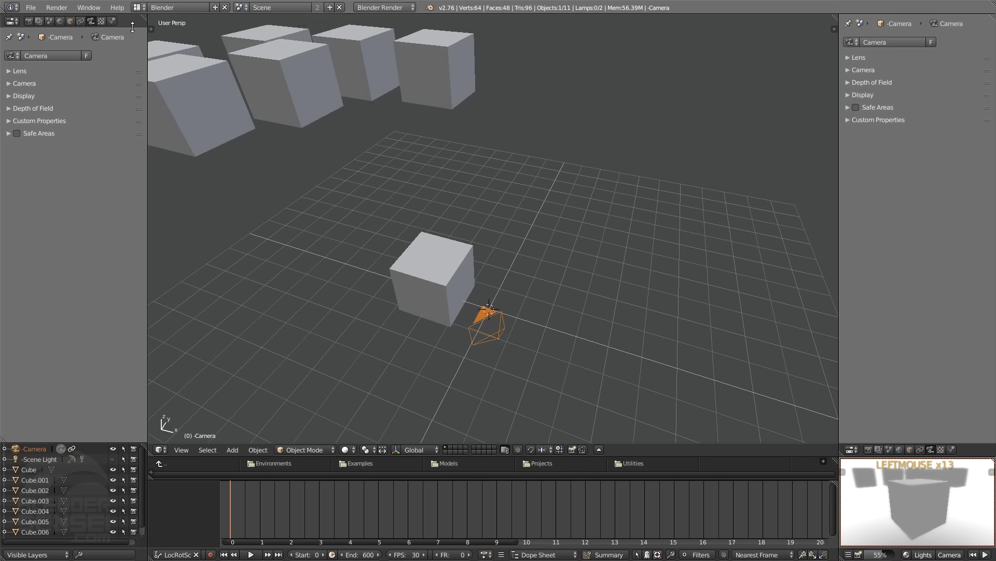
{"action": "left_click_drag", "start_coordinate": [132, 26], "coordinate": [132, 4]}
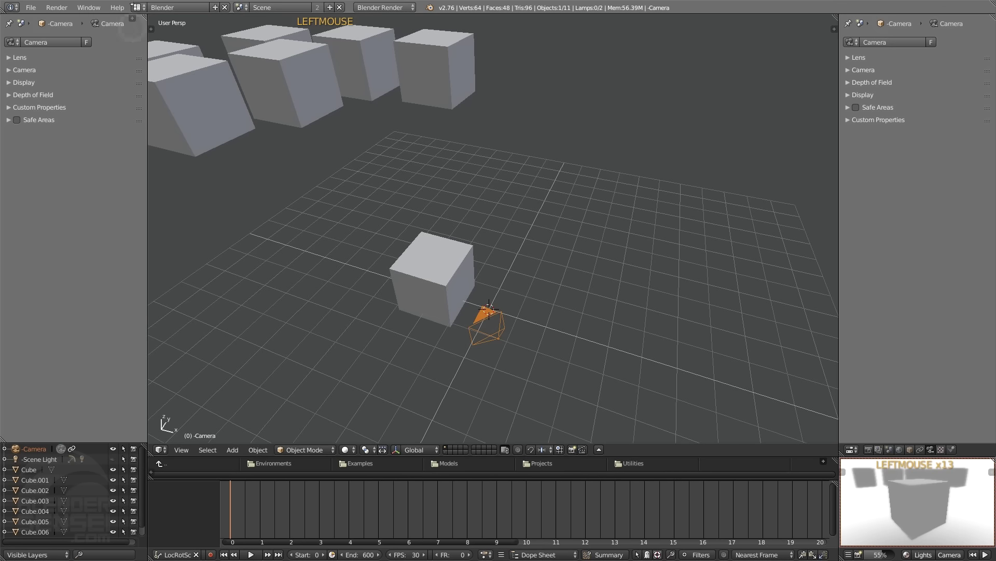
Select the cubes, the scene light and the camera one after another in the outliner to compare their data settings
{"action": "left_click", "coordinate": [29, 469]}
{"action": "left_click", "coordinate": [29, 480]}
{"action": "left_click", "coordinate": [28, 500]}
{"action": "left_click", "coordinate": [29, 511]}
{"action": "left_click", "coordinate": [32, 499]}
{"action": "left_click", "coordinate": [32, 490]}
{"action": "left_click", "coordinate": [32, 480]}
{"action": "left_click", "coordinate": [29, 469]}
{"action": "left_click", "coordinate": [32, 459]}
{"action": "left_click", "coordinate": [32, 449]}
{"action": "left_click", "coordinate": [32, 459]}
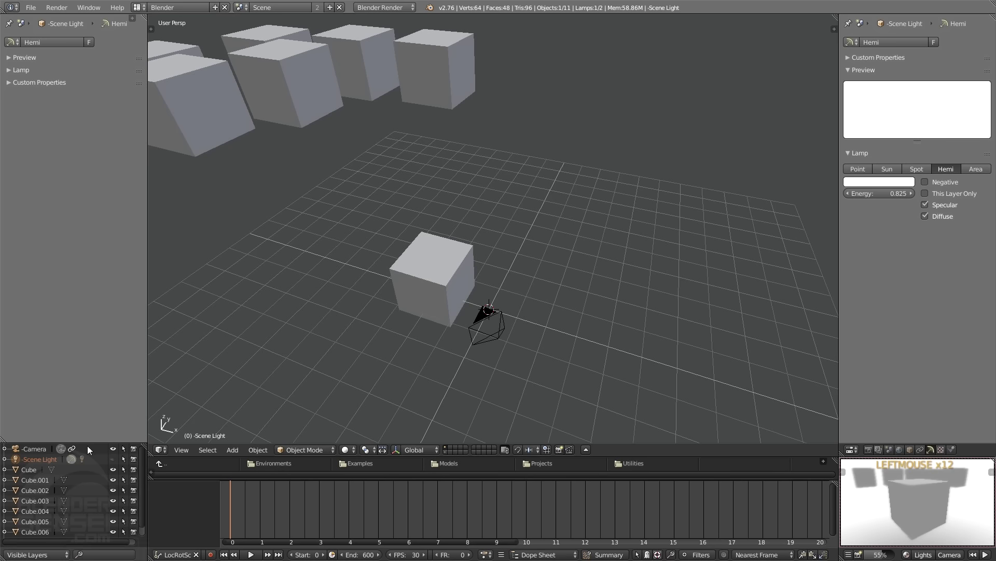
Enlarge the outliner to show its full object list, and shrink it back to its former height
{"action": "left_click_drag", "start_coordinate": [87, 444], "coordinate": [92, 87]}
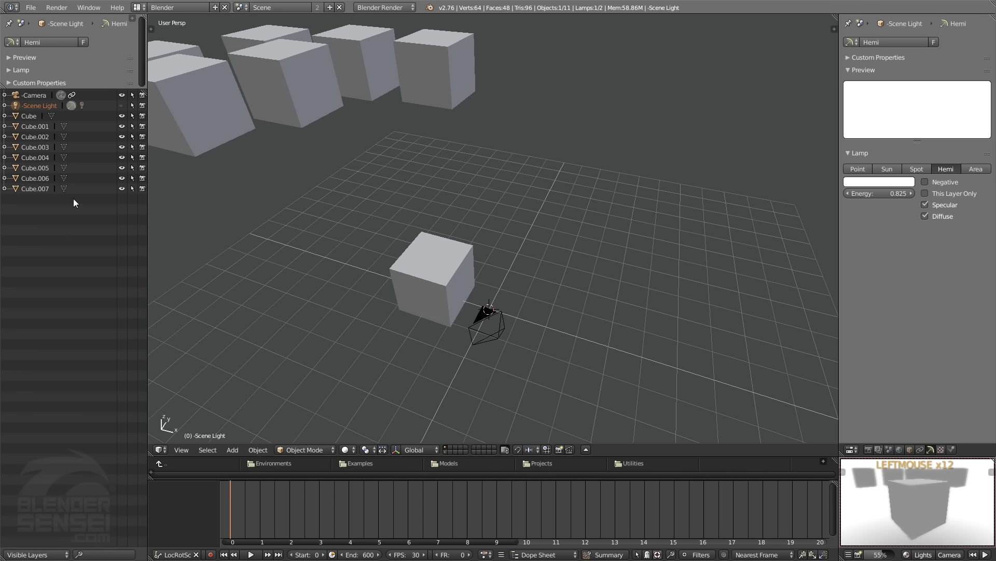
{"action": "double_click", "coordinate": [5, 192]}
{"action": "left_click_drag", "start_coordinate": [101, 89], "coordinate": [89, 443]}
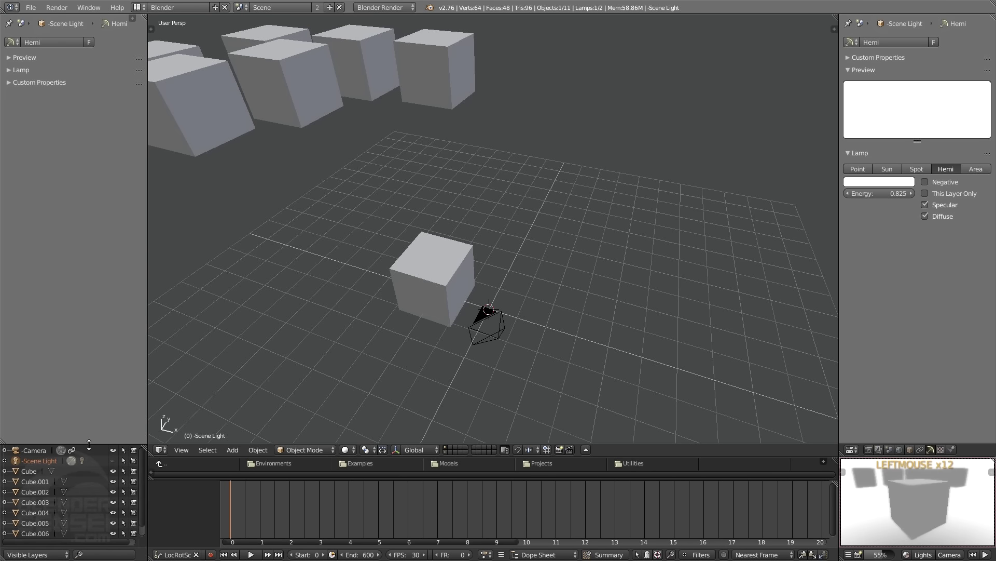
Select the camera, expand its Lens settings and compare the Orthographic type with Perspective, leaving the lens on Perspective
{"action": "left_click", "coordinate": [490, 331]}
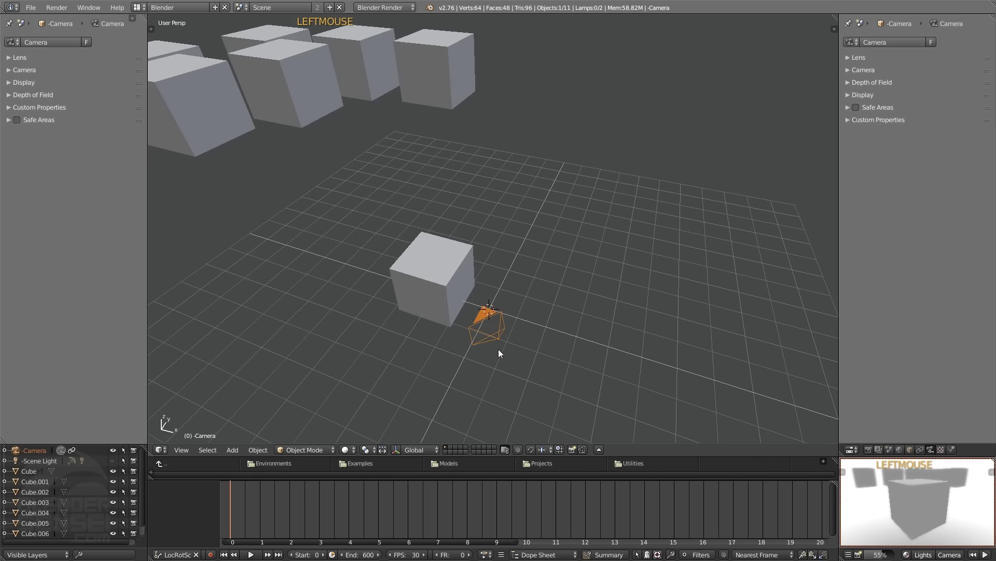
{"action": "left_click", "coordinate": [19, 58]}
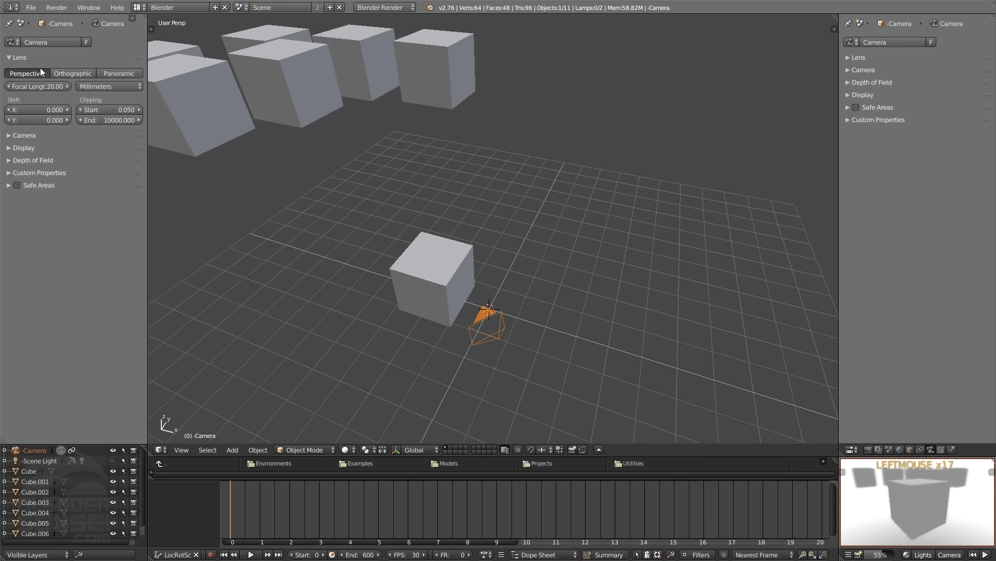
{"action": "left_click", "coordinate": [74, 74]}
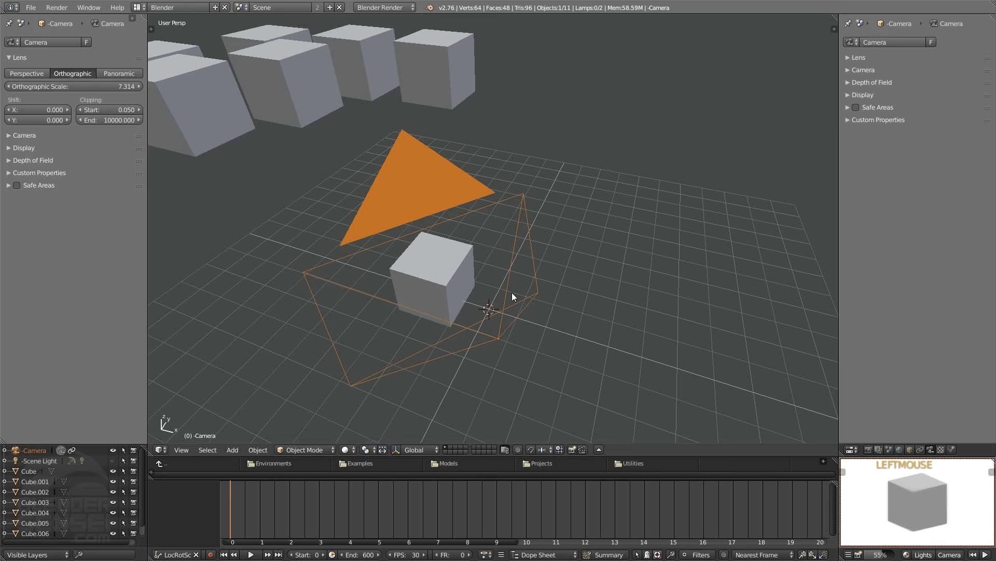
{"action": "middle_click_drag", "start_coordinate": [467, 345], "coordinate": [540, 318]}
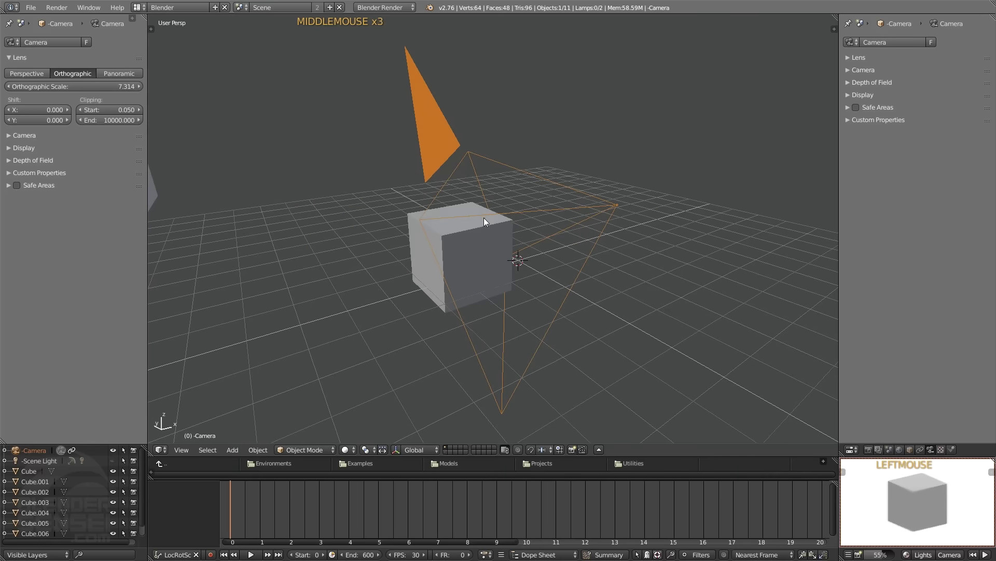
{"action": "middle_click_drag", "start_coordinate": [485, 218], "coordinate": [541, 223]}
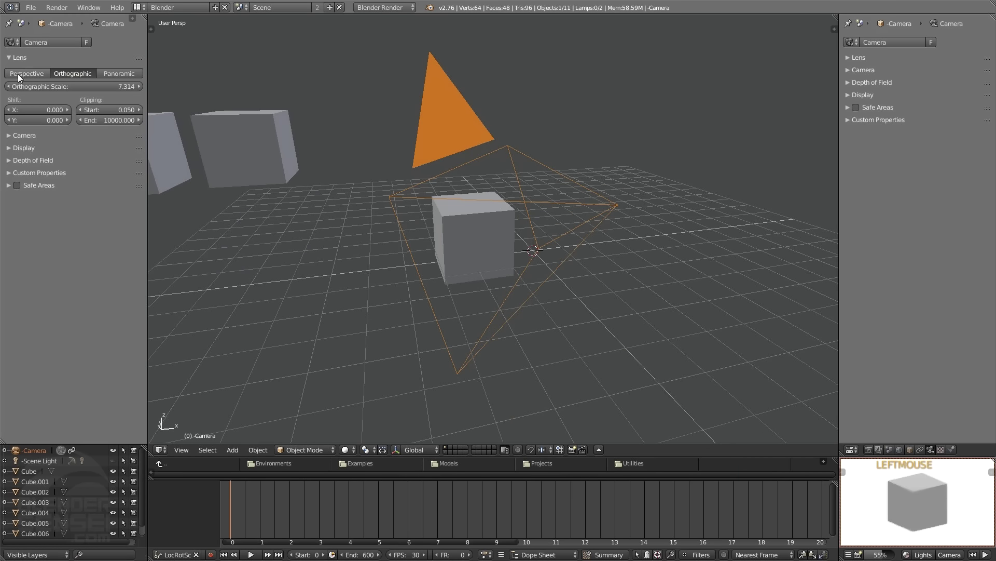
{"action": "left_click", "coordinate": [31, 73]}
{"action": "left_click", "coordinate": [74, 73]}
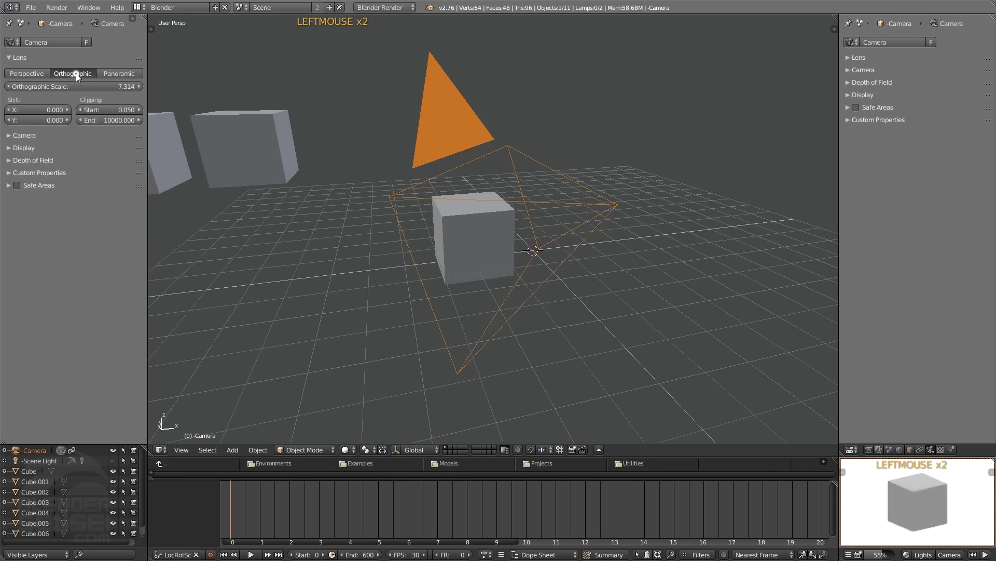
{"action": "left_click", "coordinate": [34, 74]}
Examine the cubes and the camera in the front and left orthographic views
{"action": "middle_click_drag", "start_coordinate": [354, 191], "coordinate": [394, 214]}
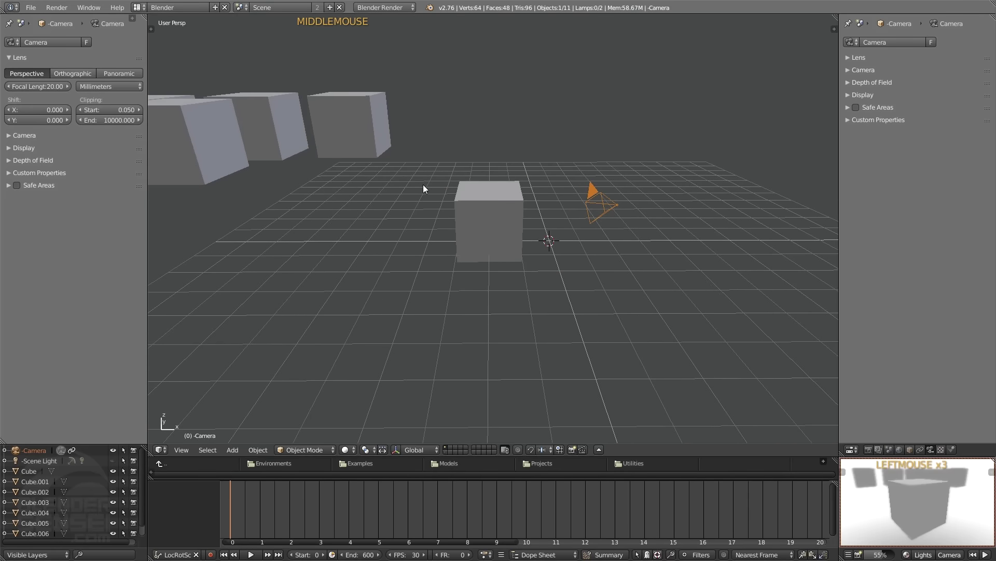
{"action": "key", "text": "2"}
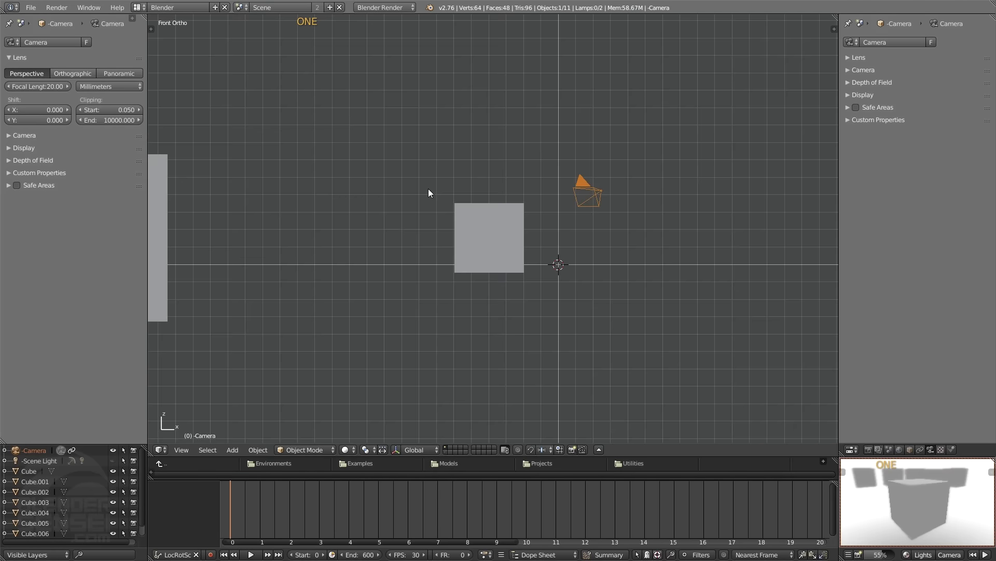
{"action": "key", "text": "3"}
{"action": "key", "text": "4"}
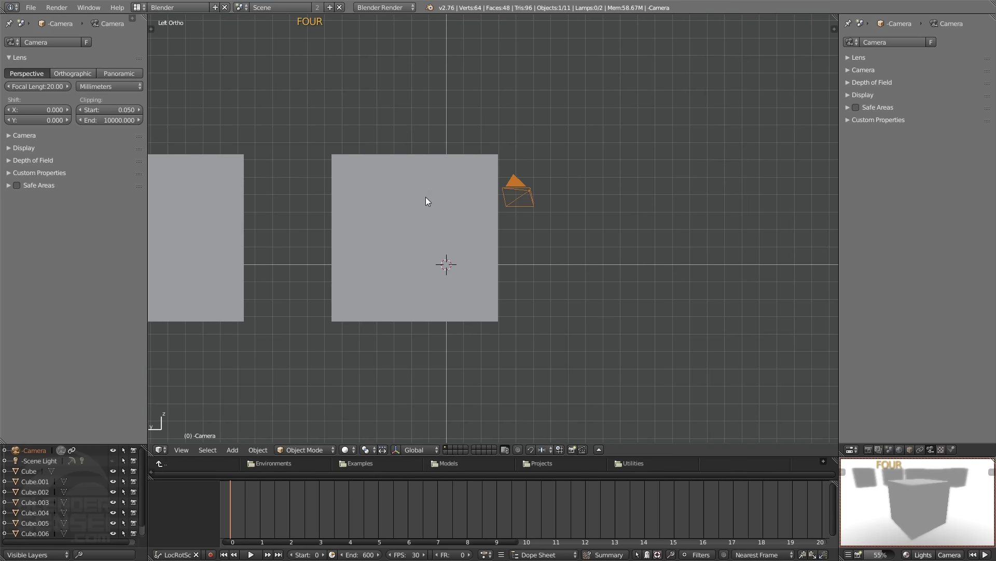
{"action": "scroll", "coordinate": [418, 216], "scroll_direction": "down", "scroll_amount": 3}
{"action": "middle_click_drag", "start_coordinate": [360, 204], "coordinate": [637, 257], "text": "shift"}
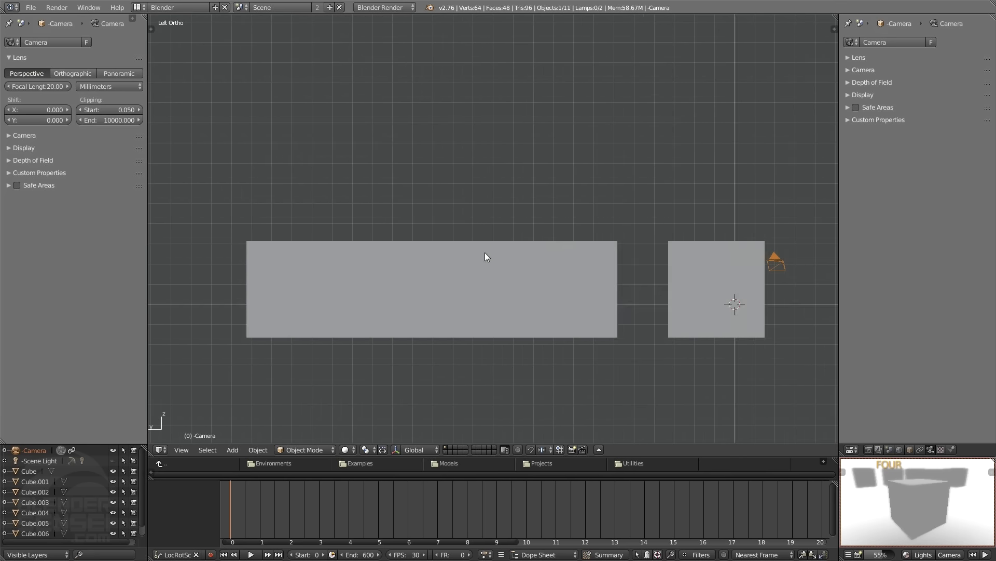
{"action": "middle_click_drag", "start_coordinate": [656, 213], "coordinate": [562, 257], "text": "shift"}
Cycle through the camera's lens types, set the lens to Panoramic and render the scene
{"action": "left_click", "coordinate": [73, 73]}
{"action": "left_click", "coordinate": [130, 73]}
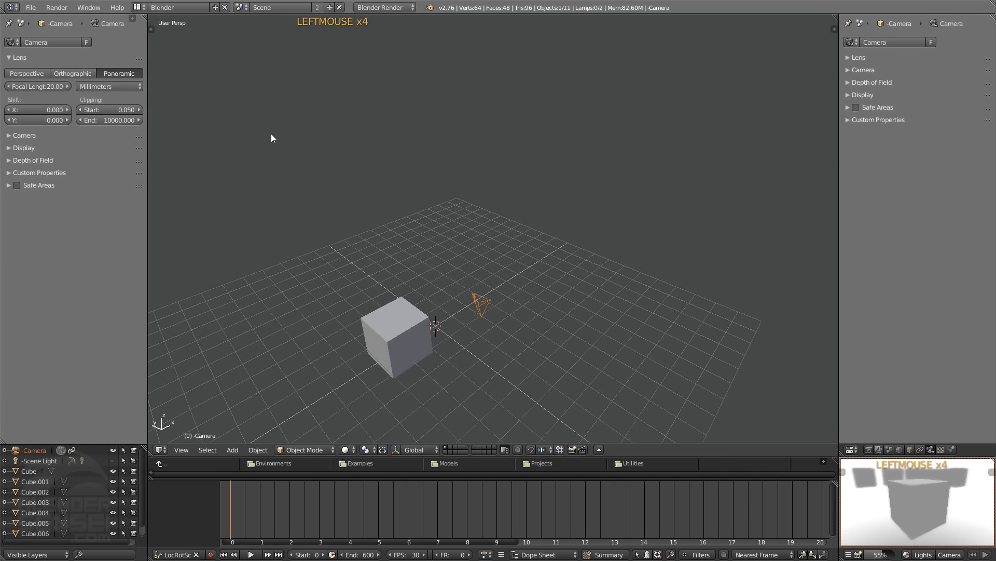
{"action": "left_click", "coordinate": [23, 75]}
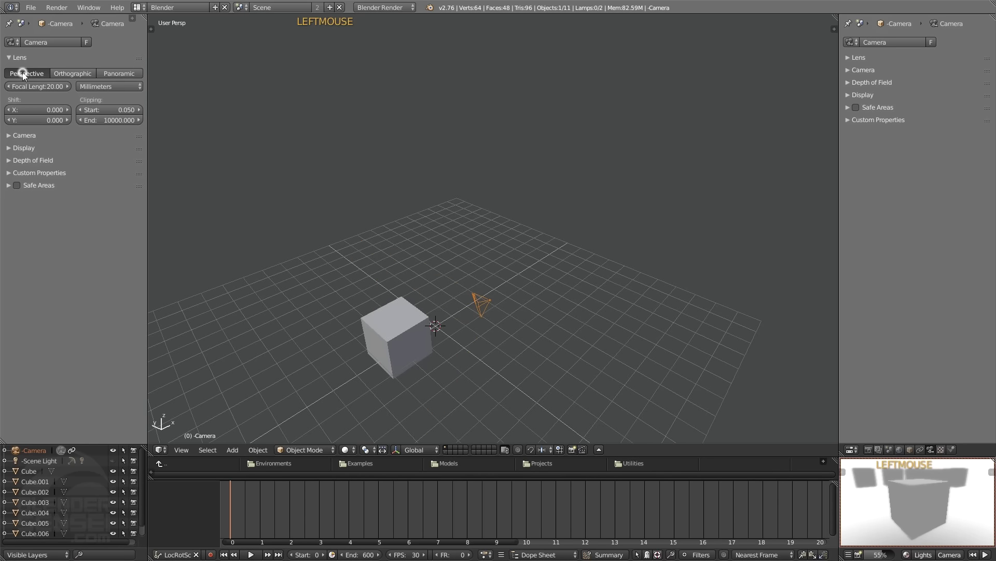
{"action": "left_click", "coordinate": [106, 73]}
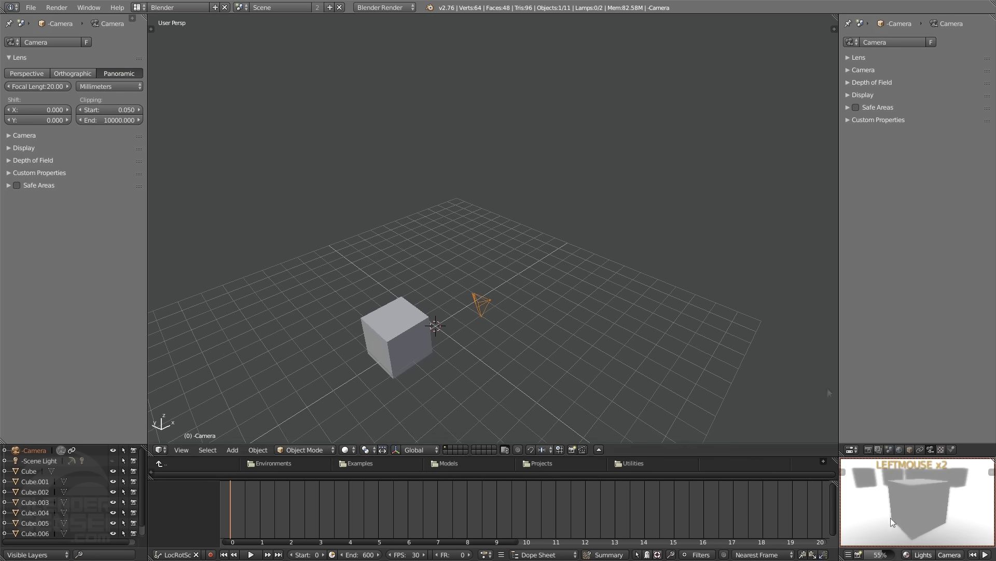
{"action": "left_click", "coordinate": [859, 554]}
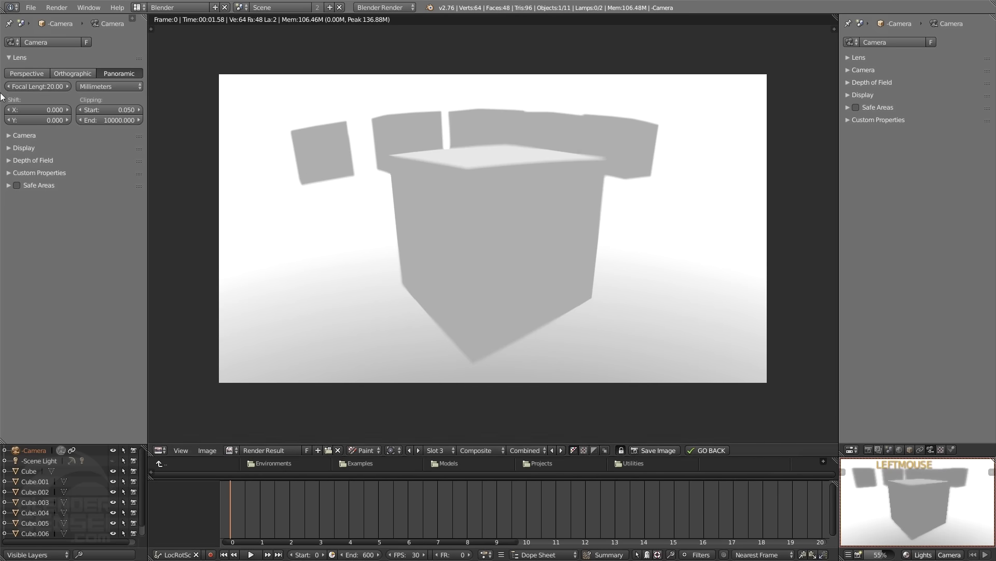
Render the scene with the lens set to Perspective, compare render slots 3 and 4, and return to the 3D view
{"action": "left_click", "coordinate": [20, 73]}
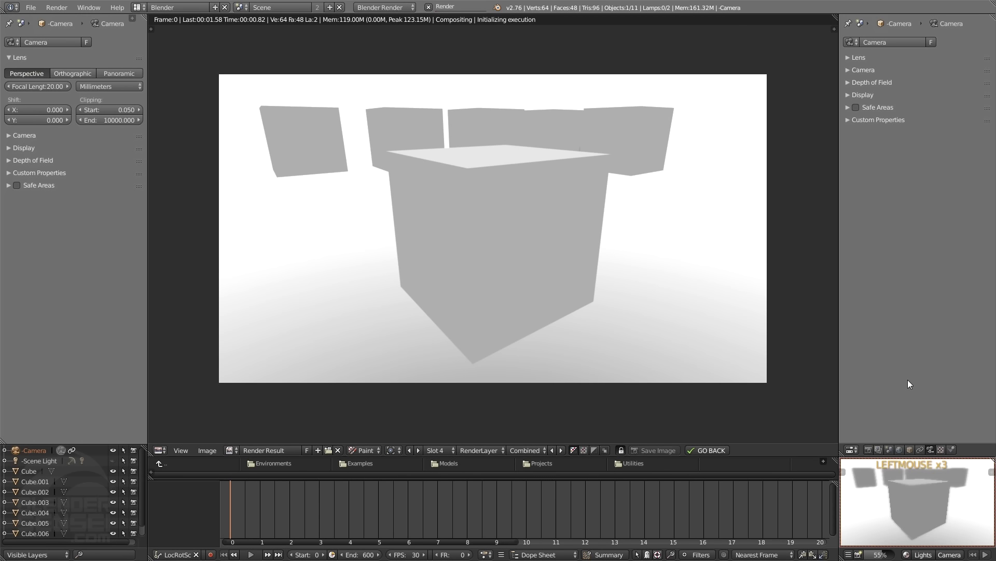
{"action": "left_click", "coordinate": [440, 450]}
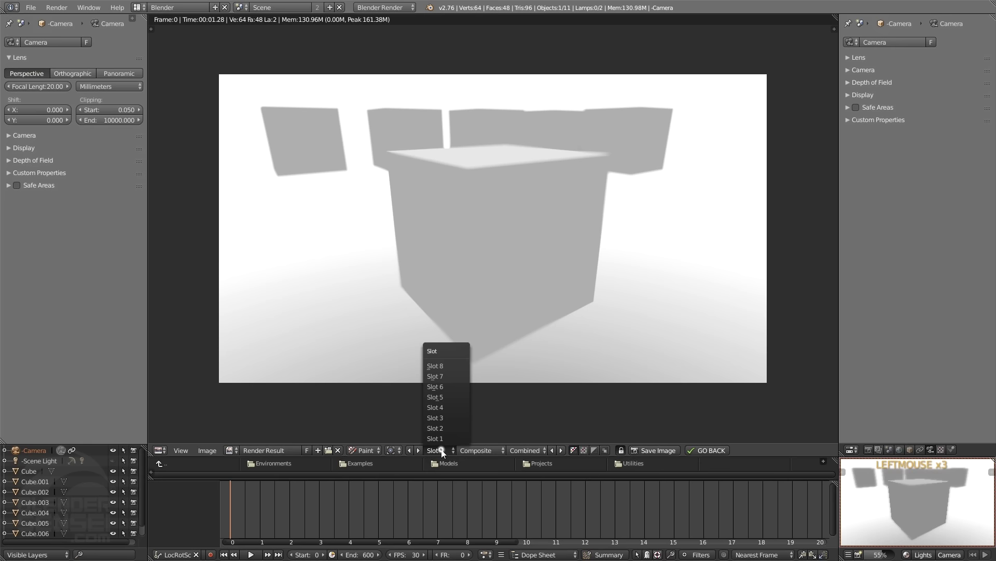
{"action": "left_click", "coordinate": [444, 419]}
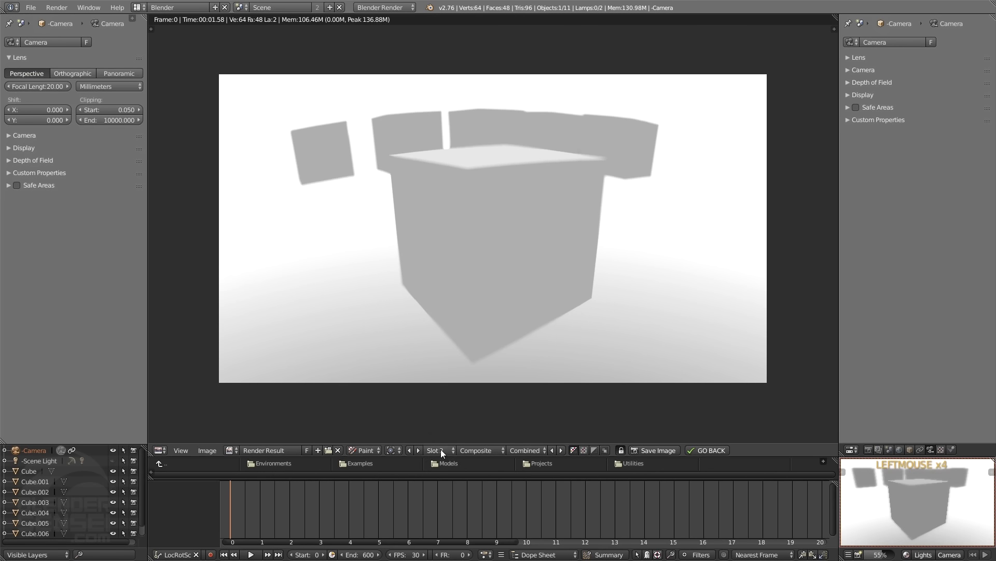
{"action": "left_click", "coordinate": [440, 449]}
{"action": "left_click", "coordinate": [438, 407]}
{"action": "left_click", "coordinate": [447, 451]}
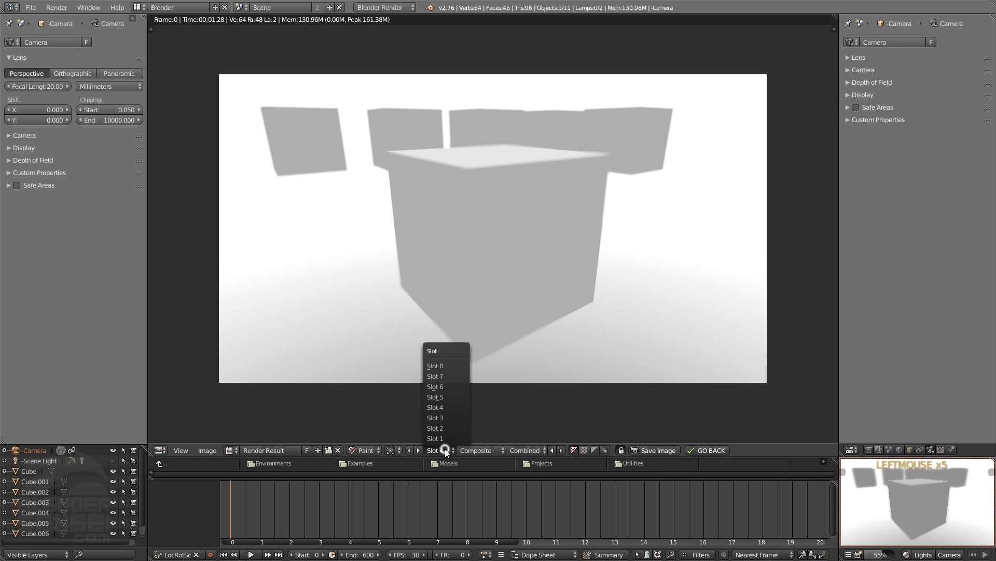
{"action": "left_click", "coordinate": [444, 419]}
{"action": "left_click", "coordinate": [707, 450]}
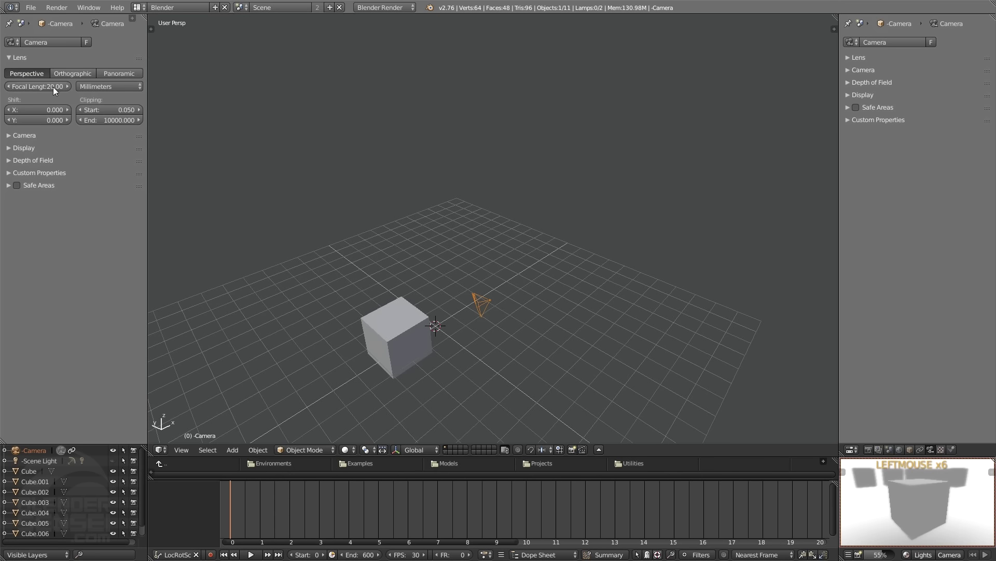
Lower the camera's focal length to 14.75, and raise it to 19.82 through Lens Size in the Camera Options
{"action": "mouse_move", "coordinate": [43, 88]}
{"action": "left_mouse_down"}
{"action": "mouse_move", "coordinate": [21, 87]}
{"action": "mouse_move", "coordinate": [60, 86]}
{"action": "left_mouse_up"}
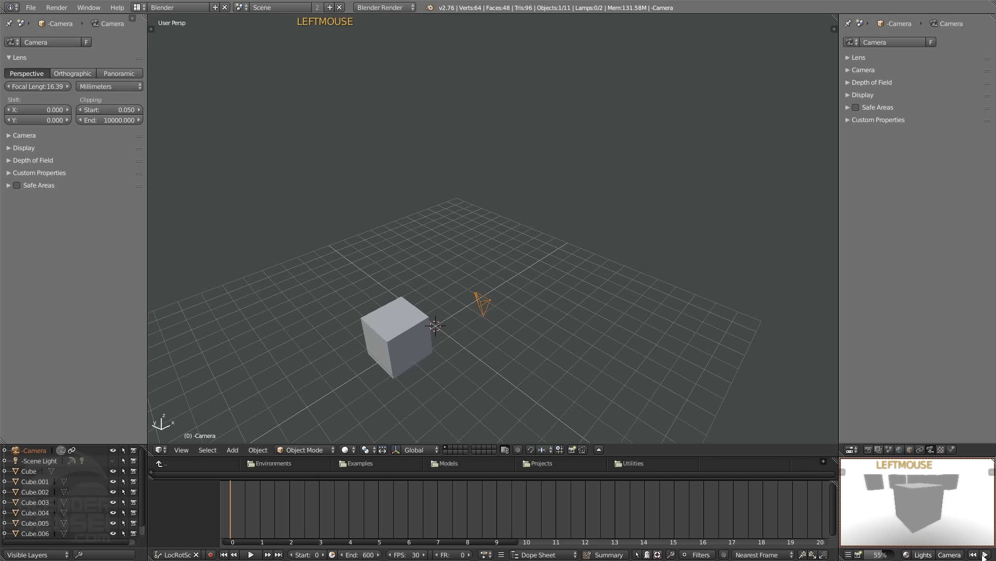
{"action": "left_click", "coordinate": [950, 554]}
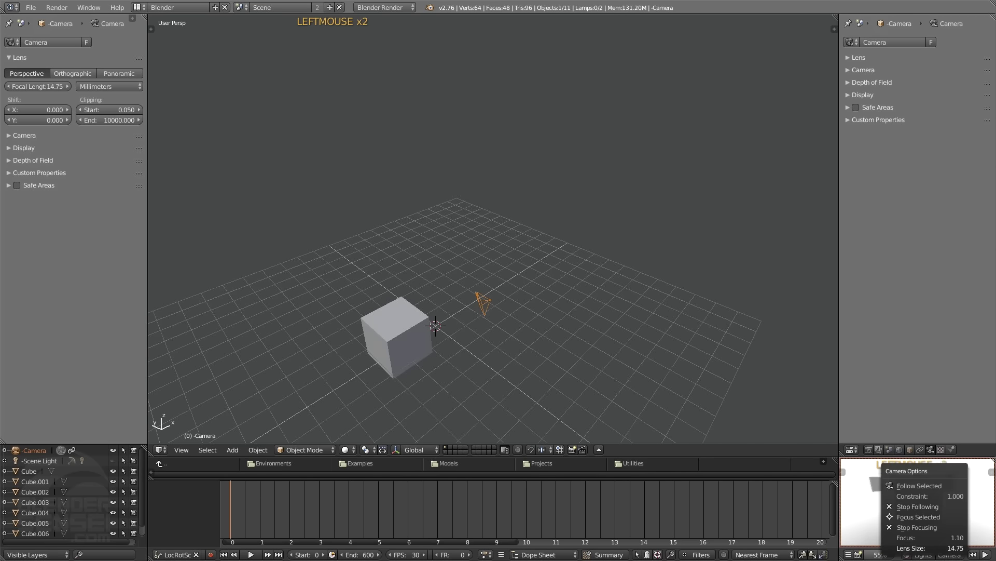
{"action": "left_click_drag", "start_coordinate": [929, 548], "coordinate": [954, 547]}
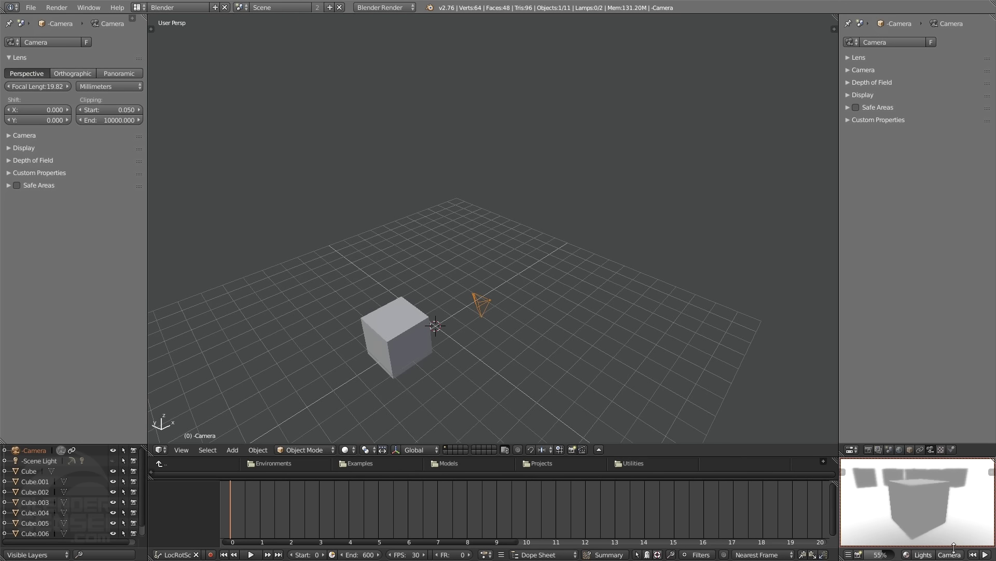
{"action": "left_click", "coordinate": [950, 555]}
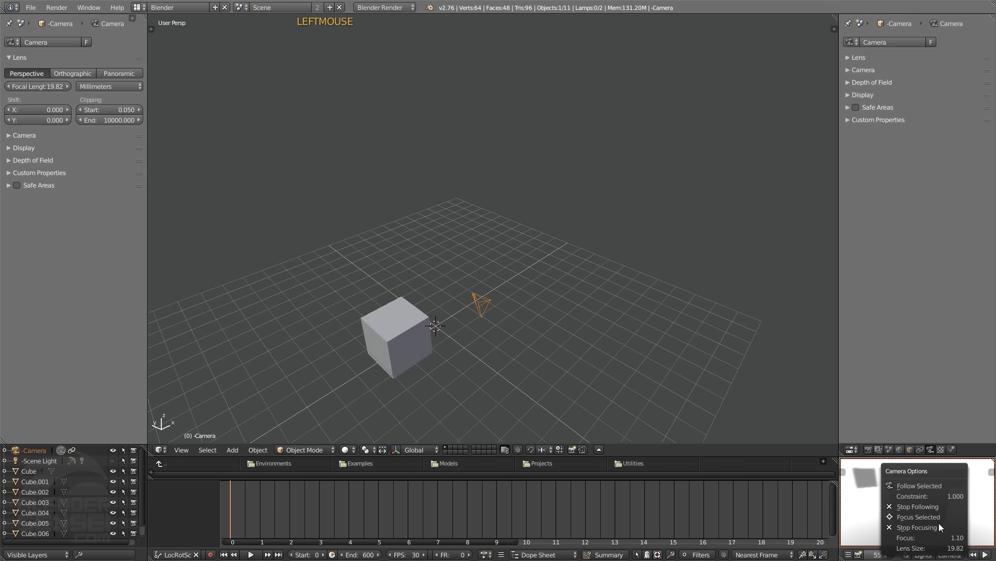
{"action": "left_click", "coordinate": [933, 484]}
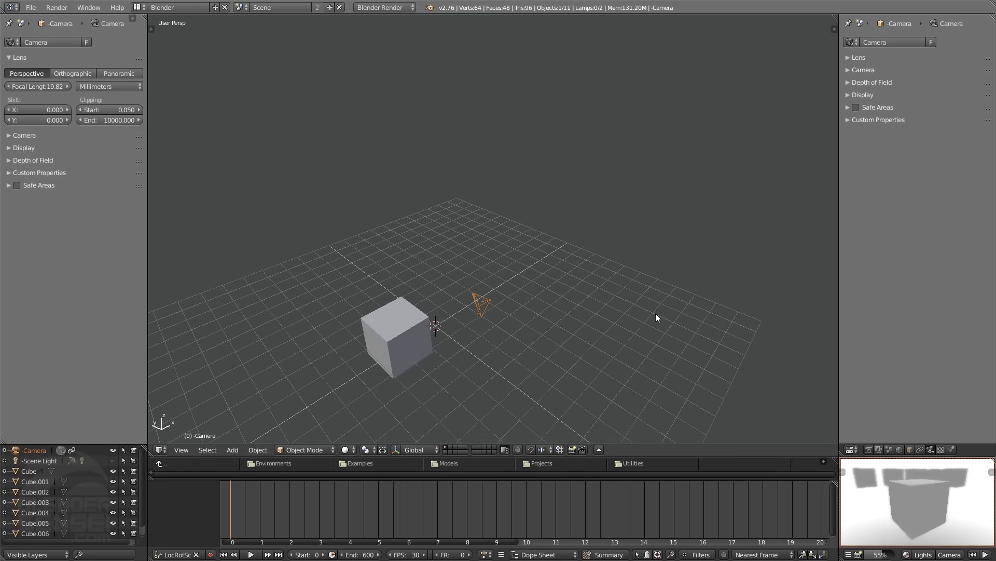
Set the camera's lens shift to 0.220 in X and 0.070 in Y
{"action": "mouse_move", "coordinate": [36, 110]}
{"action": "left_mouse_down"}
{"action": "mouse_move", "coordinate": [57, 110]}
{"action": "mouse_move", "coordinate": [21, 110]}
{"action": "mouse_move", "coordinate": [118, 110]}
{"action": "mouse_move", "coordinate": [44, 123]}
{"action": "left_mouse_up"}
{"action": "middle_click_drag", "start_coordinate": [400, 282], "coordinate": [523, 289], "text": "shift"}
{"action": "mouse_move", "coordinate": [50, 110]}
{"action": "left_mouse_down"}
{"action": "mouse_move", "coordinate": [18, 109]}
{"action": "mouse_move", "coordinate": [52, 110]}
{"action": "left_mouse_up"}
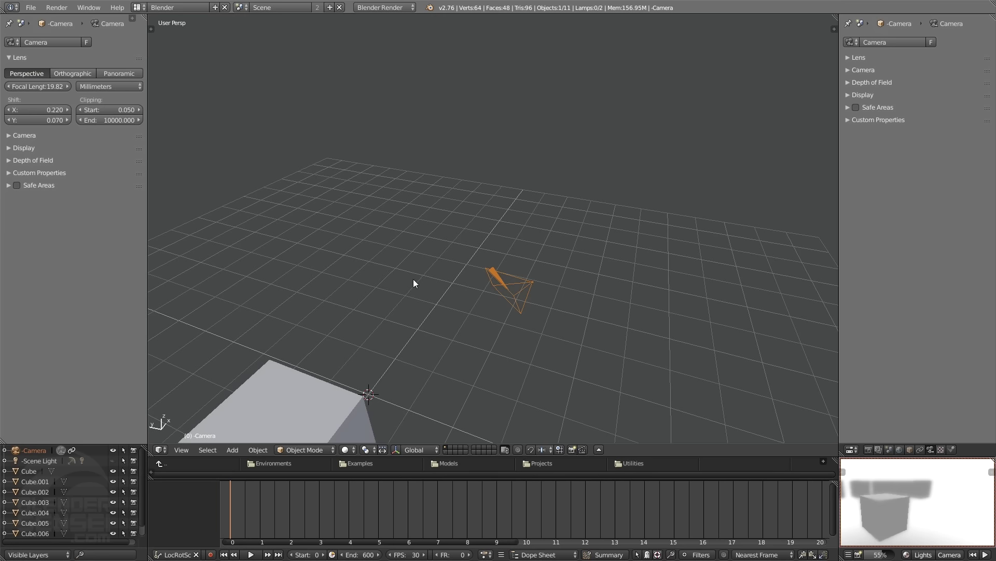
{"action": "middle_click_drag", "start_coordinate": [343, 228], "coordinate": [383, 241]}
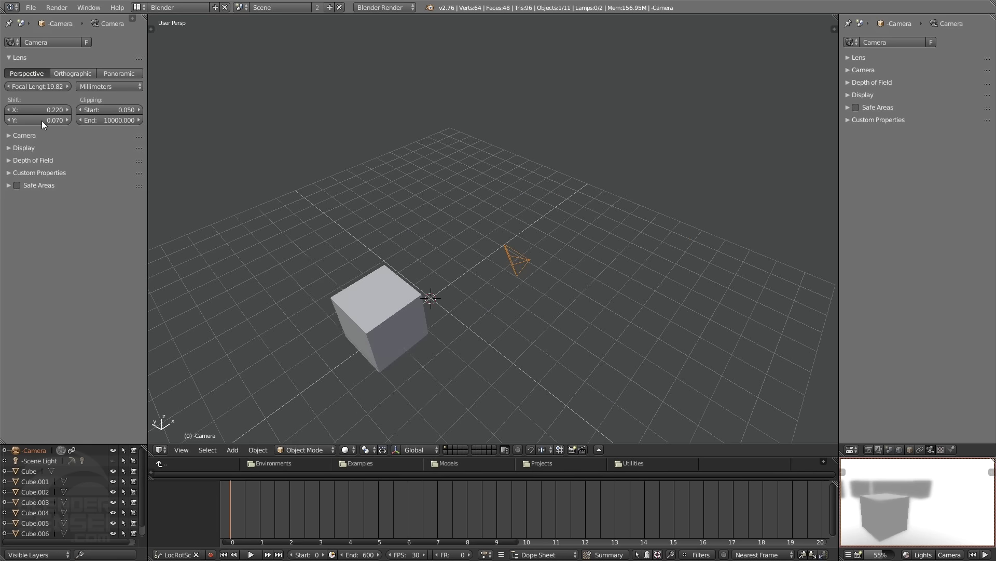
Try a lens shift of 0.080 in X and 0.250 and 0.210 in Y, and reset both values to 0
{"action": "mouse_move", "coordinate": [41, 120]}
{"action": "left_mouse_down"}
{"action": "mouse_move", "coordinate": [67, 121]}
{"action": "mouse_move", "coordinate": [57, 120]}
{"action": "left_mouse_up"}
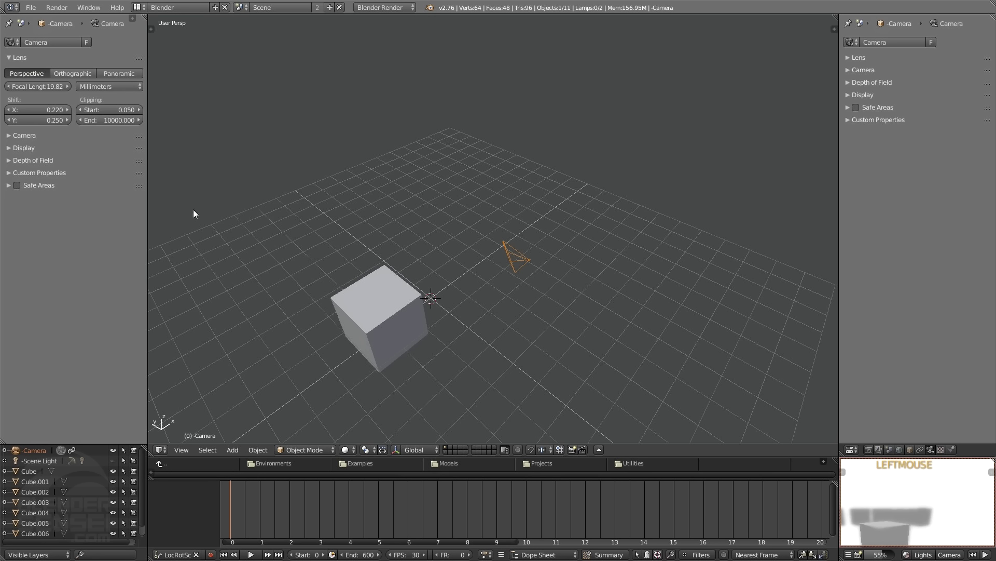
{"action": "left_click_drag", "start_coordinate": [65, 110], "coordinate": [47, 114]}
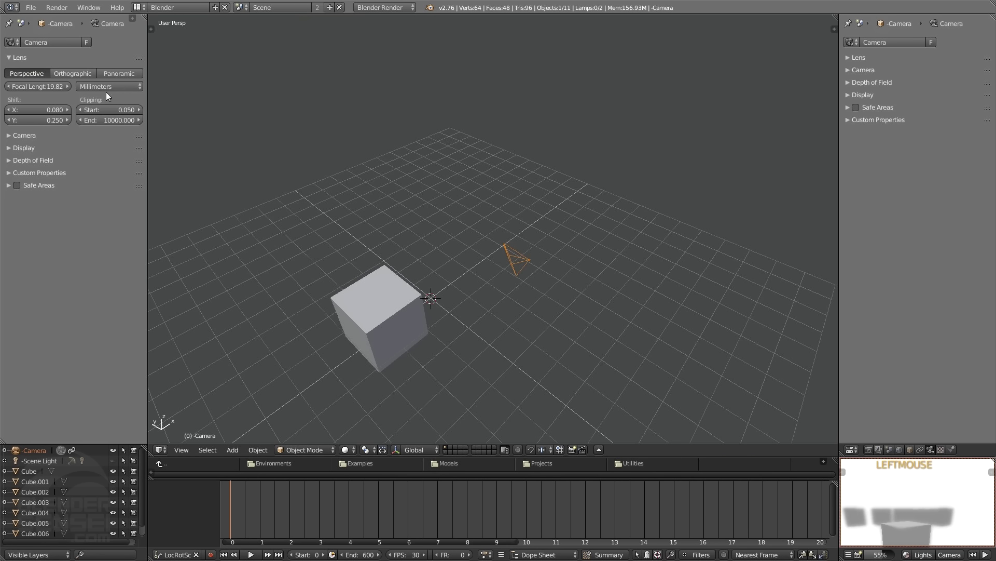
{"action": "left_click_drag", "start_coordinate": [43, 118], "coordinate": [38, 120]}
{"action": "double_click", "coordinate": [49, 121]}
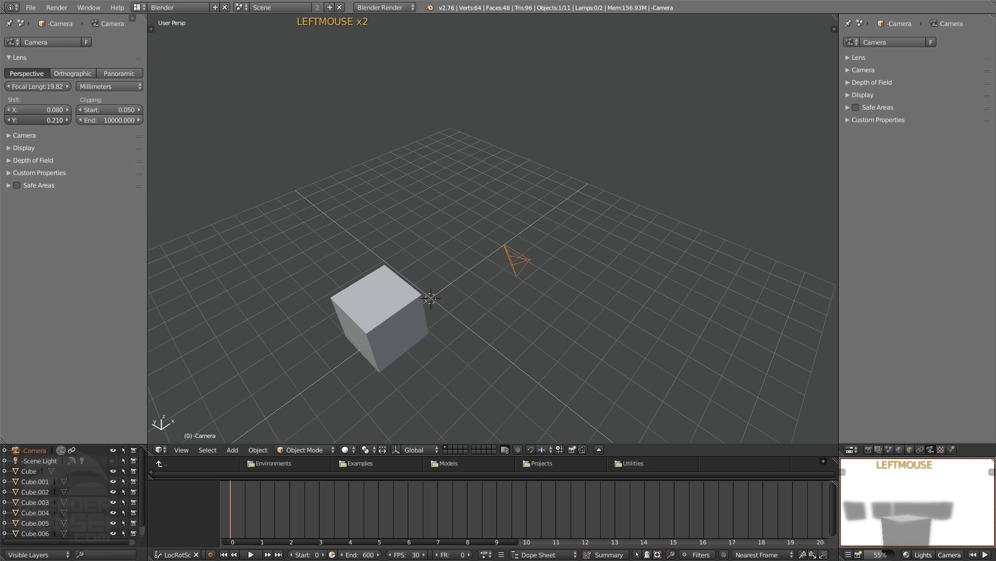
{"action": "left_click", "coordinate": [42, 143]}
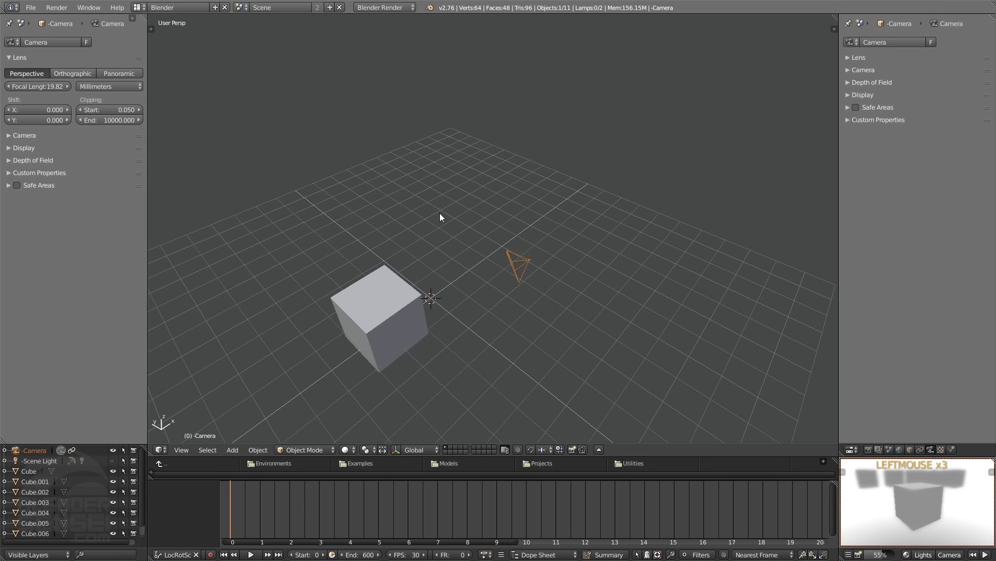
{"action": "scroll", "coordinate": [463, 287], "scroll_direction": "down", "scroll_amount": 9}
{"action": "scroll", "coordinate": [470, 256], "scroll_direction": "up", "scroll_amount": 4}
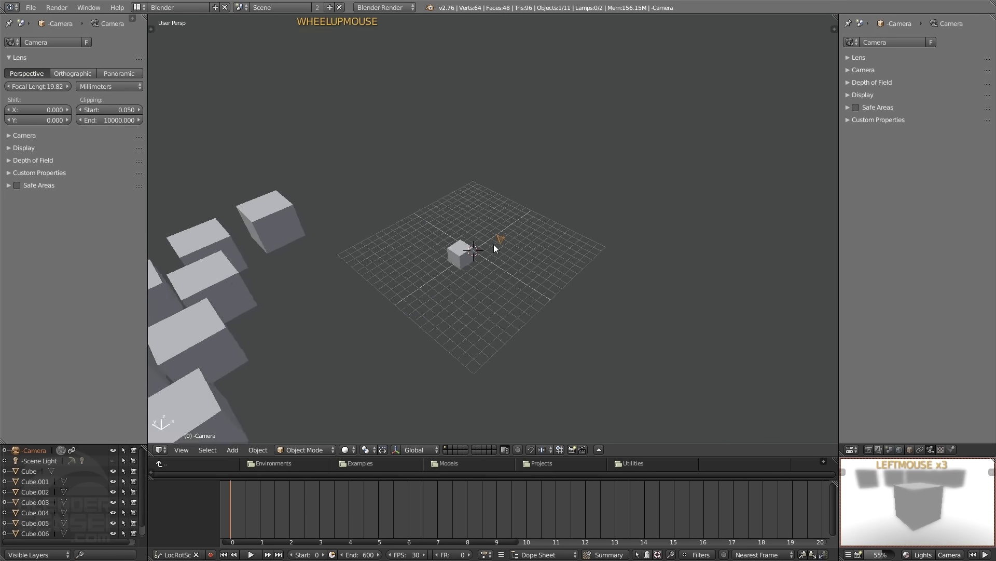
{"action": "middle_click_drag", "start_coordinate": [429, 266], "coordinate": [418, 257]}
{"action": "scroll", "coordinate": [418, 256], "scroll_direction": "down", "scroll_amount": 2}
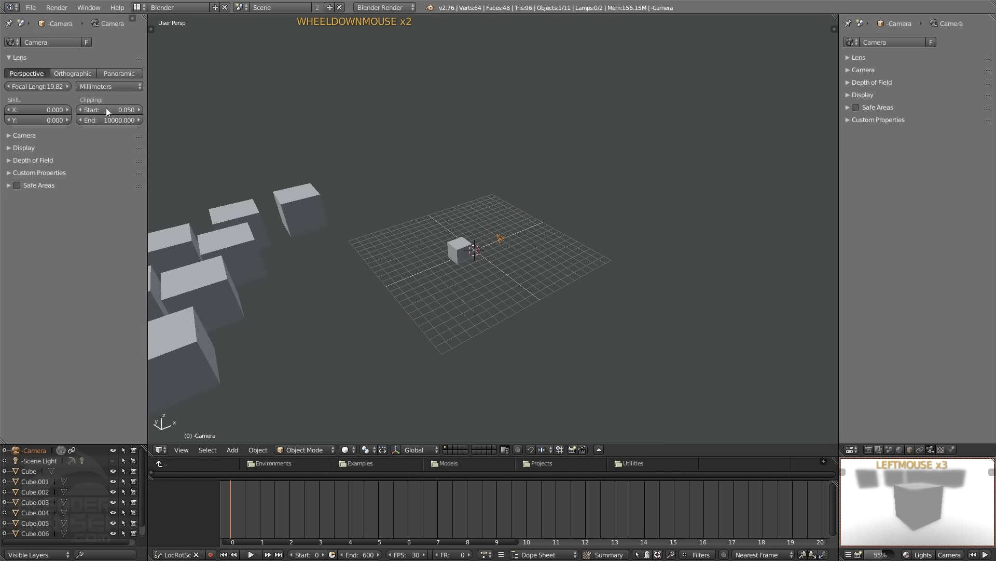
{"action": "scroll", "coordinate": [459, 263], "scroll_direction": "up", "scroll_amount": 6}
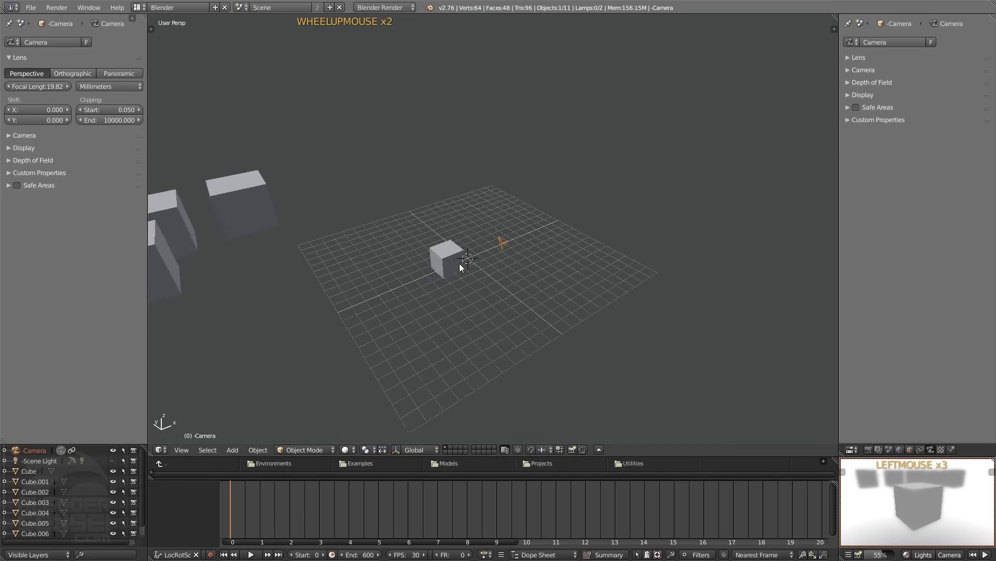
Move the cube on the grid about 3.71 units towards the camera, and apply Stop Focusing in the Camera Options
{"action": "left_click", "coordinate": [373, 300]}
{"action": "key", "text": "g"}
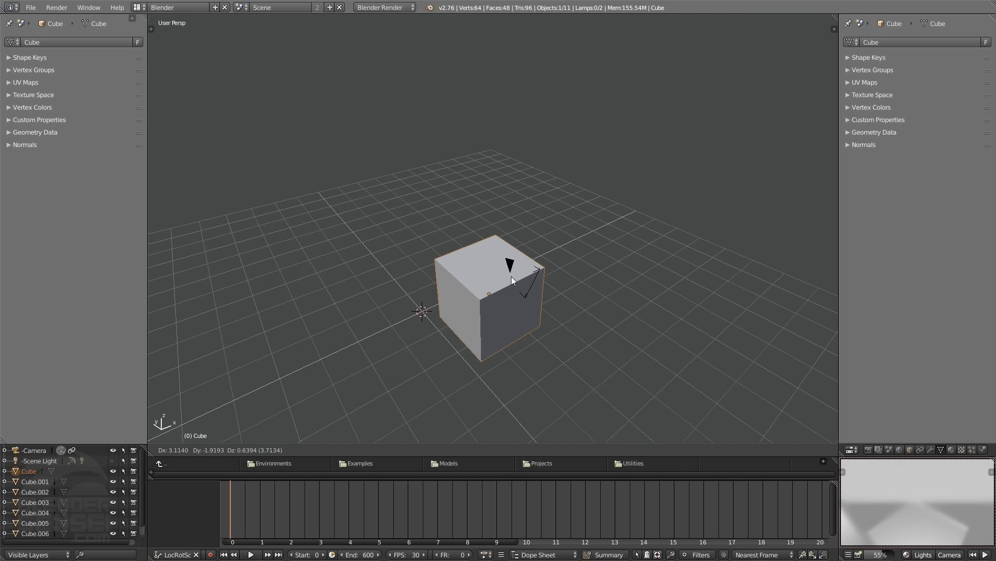
{"action": "left_click", "coordinate": [512, 277]}
{"action": "left_click", "coordinate": [949, 554]}
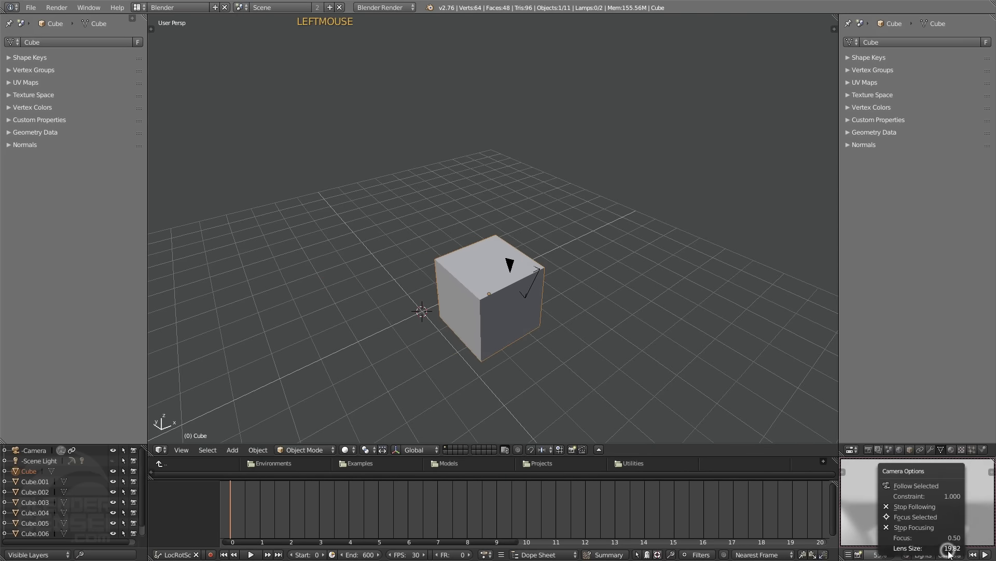
{"action": "left_click", "coordinate": [926, 528]}
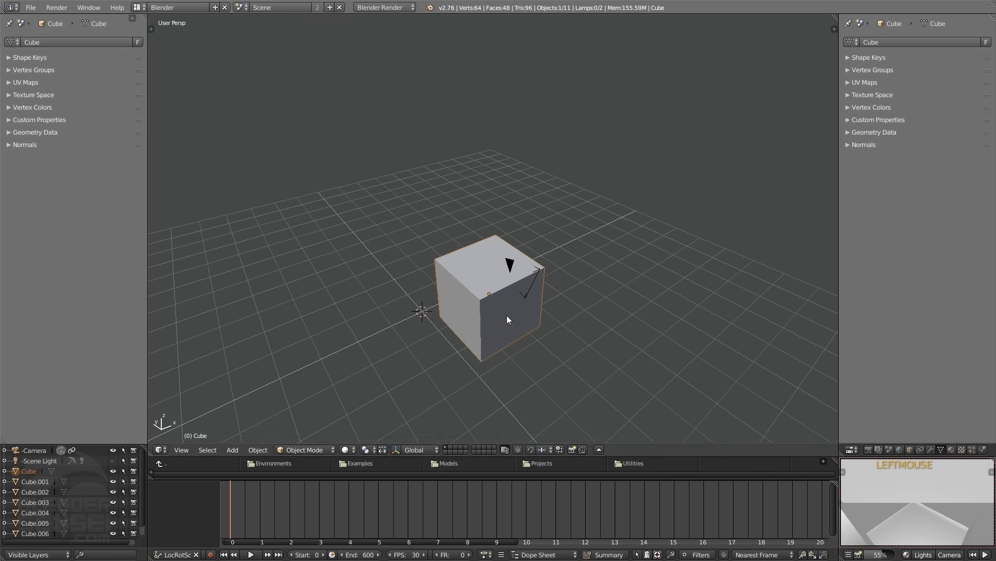
Nudge the cube in two moves so that it sits right in front of the camera and fills its view
{"action": "key", "text": "g"}
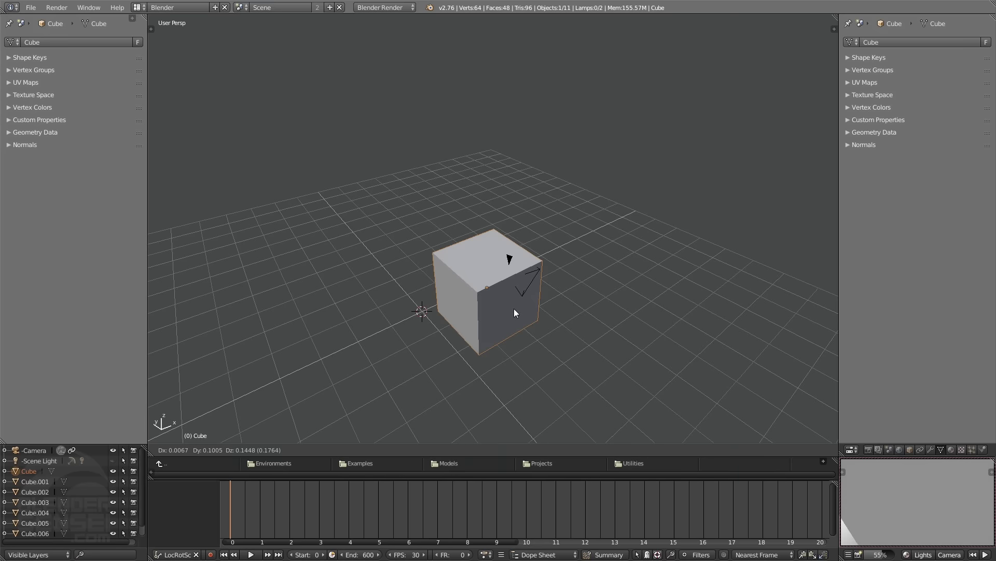
{"action": "left_click", "coordinate": [514, 308]}
{"action": "middle_click_drag", "start_coordinate": [514, 309], "coordinate": [524, 291]}
{"action": "key", "text": "g"}
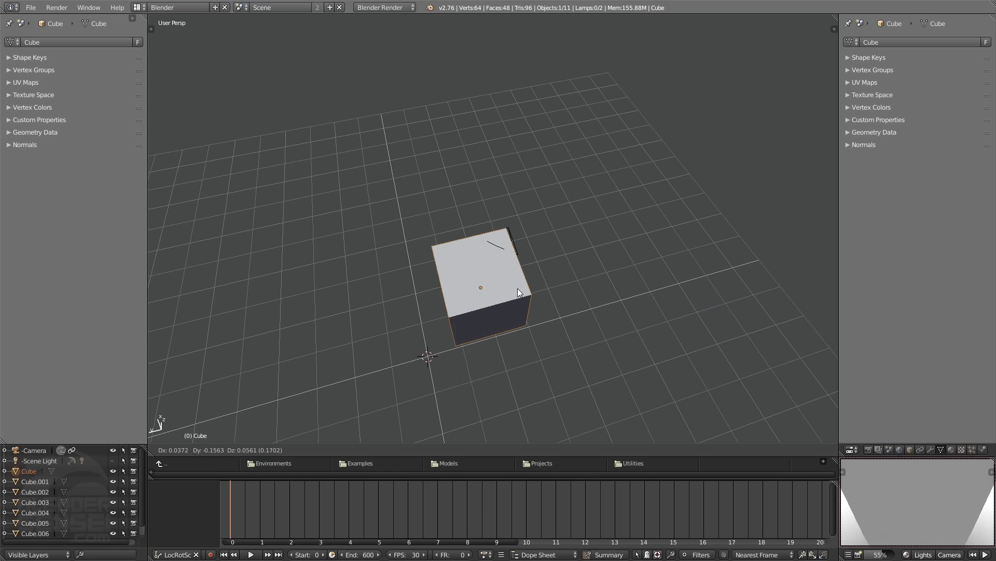
{"action": "left_click", "coordinate": [500, 294]}
Set the camera's clipping start to 2.450, and pull the camera back from the nearby cube
{"action": "left_click", "coordinate": [511, 238]}
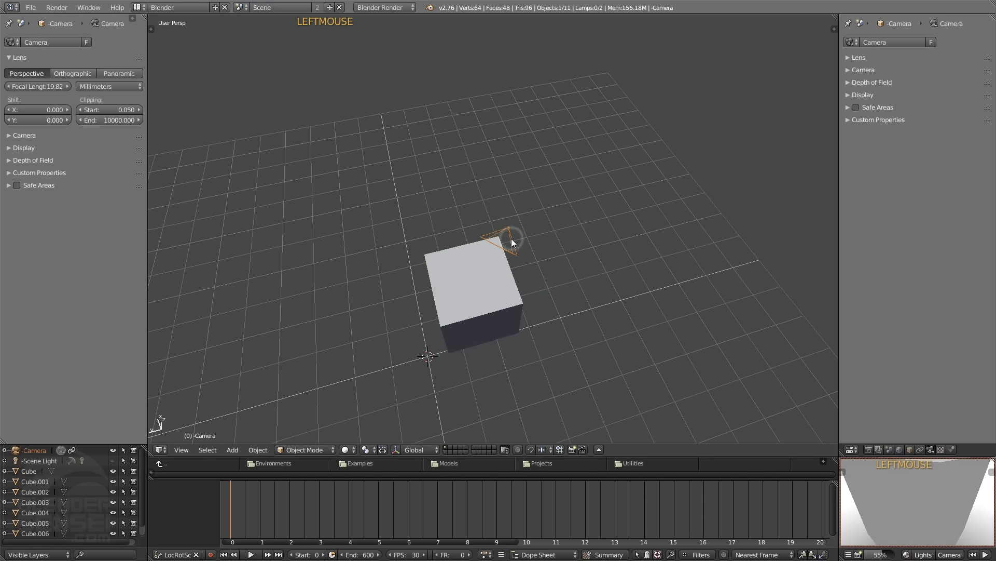
{"action": "left_click_drag", "start_coordinate": [138, 111], "coordinate": [172, 111]}
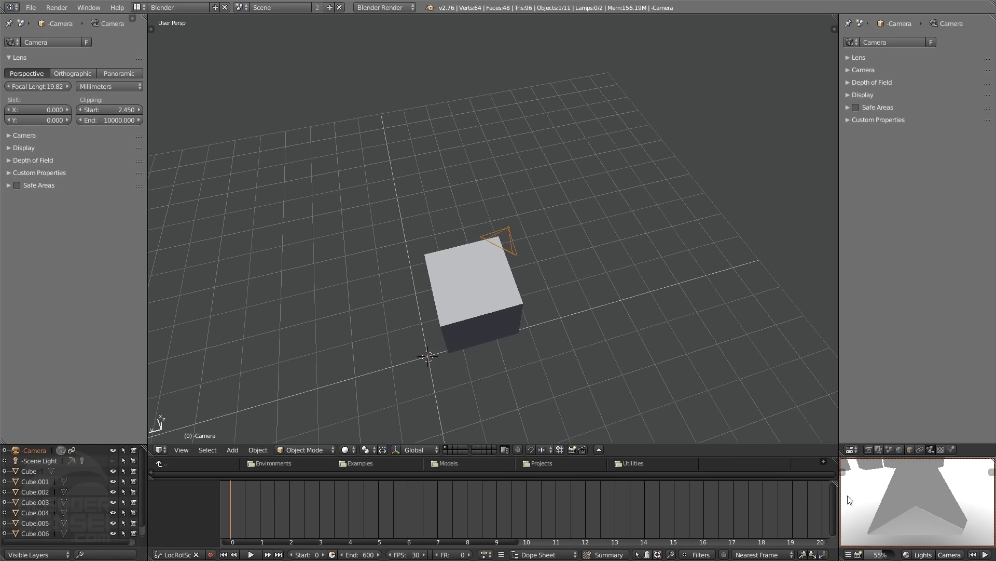
{"action": "scroll", "coordinate": [904, 487], "scroll_direction": "down", "scroll_amount": 3}
{"action": "scroll", "coordinate": [905, 479], "scroll_direction": "down", "scroll_amount": 1}
{"action": "scroll", "coordinate": [364, 330], "scroll_direction": "down", "scroll_amount": 10}
{"action": "middle_click_drag", "start_coordinate": [454, 312], "coordinate": [419, 293]}
{"action": "middle_click_drag", "start_coordinate": [418, 293], "coordinate": [437, 264], "text": "shift"}
{"action": "middle_click_drag", "start_coordinate": [344, 316], "coordinate": [275, 311]}
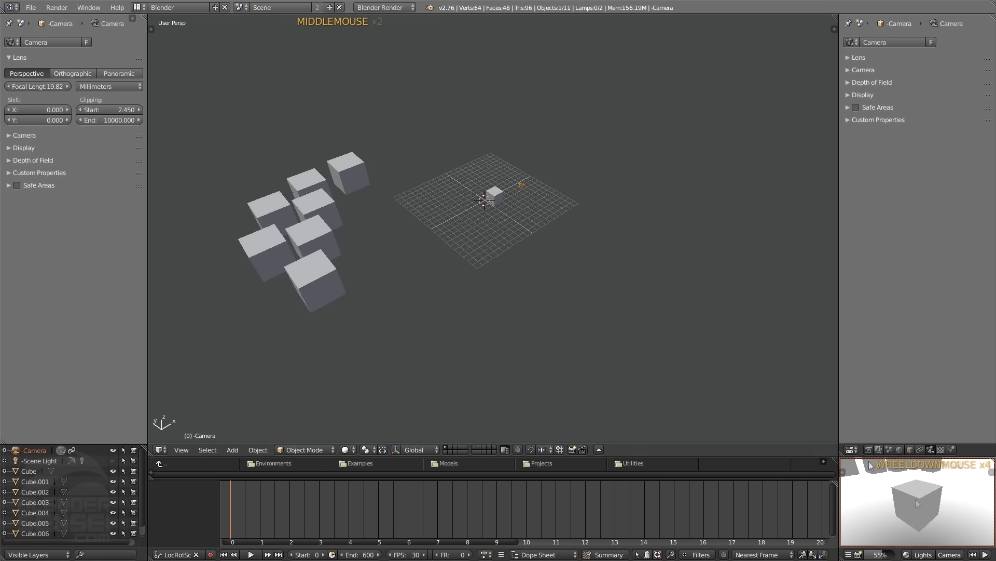
Apply Stop Following to the camera in the Camera Options, and select the cube on the grid
{"action": "left_click", "coordinate": [960, 555]}
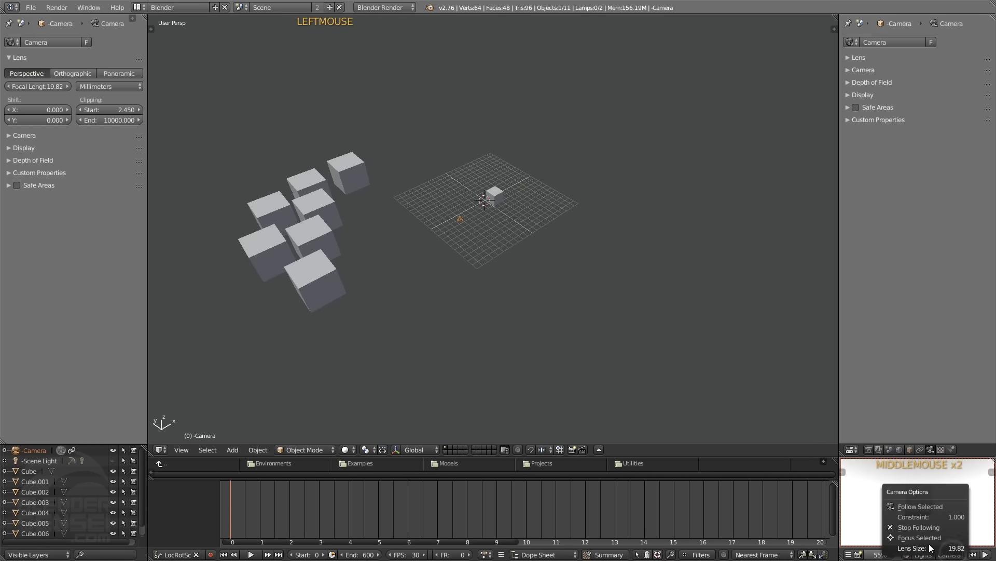
{"action": "left_click", "coordinate": [904, 525]}
{"action": "double_click", "coordinate": [494, 196]}
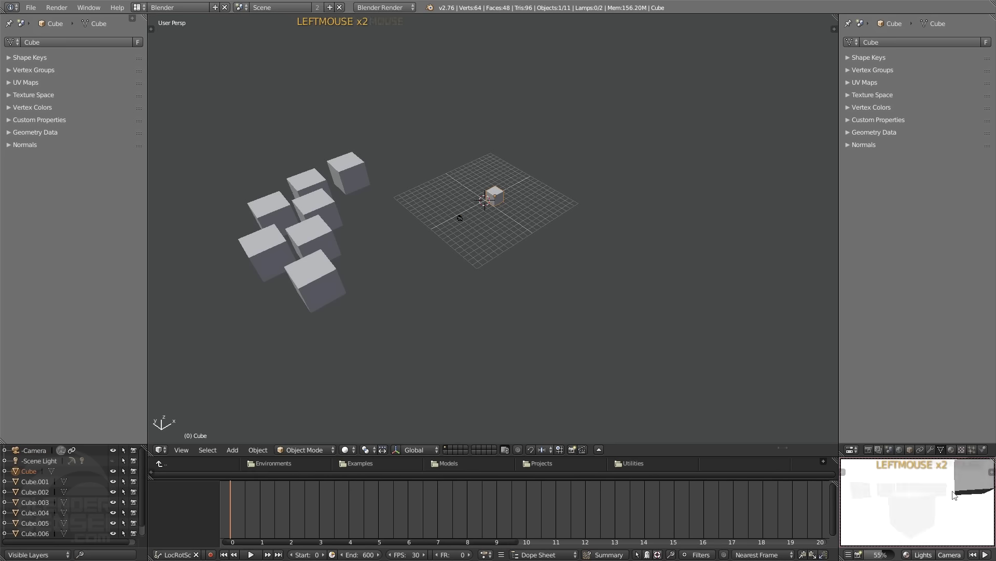
{"action": "middle_click_drag", "start_coordinate": [537, 217], "coordinate": [556, 302], "text": "shift"}
Set the camera's clipping end to 500, and reduce it to 31.400 so it cuts into the distant cubes
{"action": "left_click", "coordinate": [524, 188]}
{"action": "left_click_drag", "start_coordinate": [111, 122], "coordinate": [101, 123]}
{"action": "double_click", "coordinate": [115, 122]}
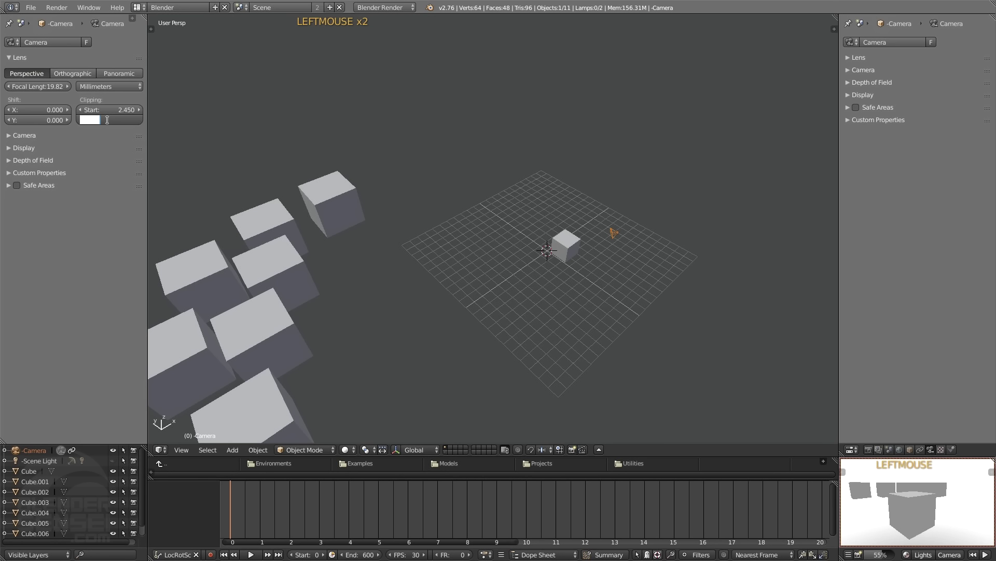
{"action": "type", "text": "500"}
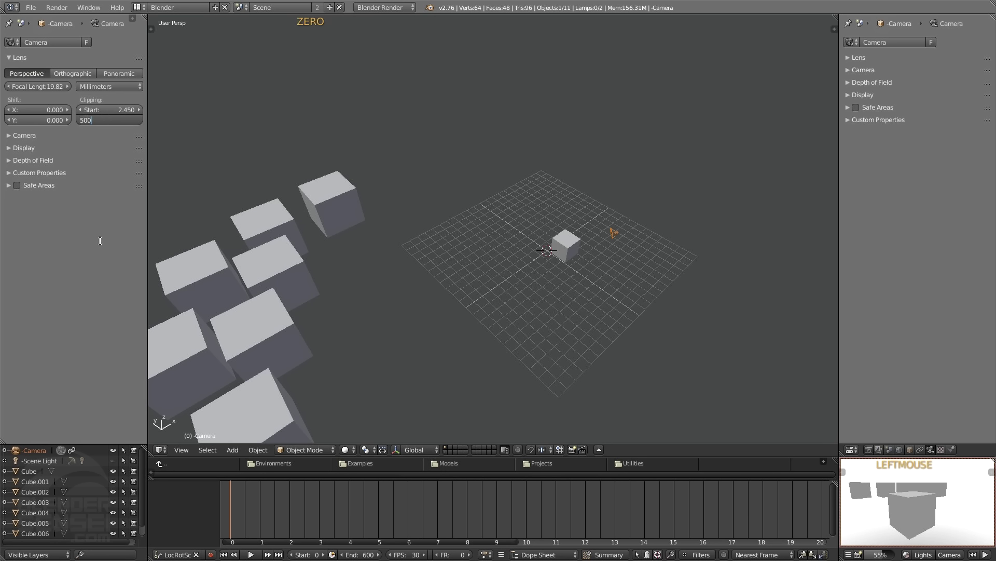
{"action": "left_click", "coordinate": [100, 244]}
{"action": "mouse_move", "coordinate": [133, 120]}
{"action": "left_mouse_down"}
{"action": "mouse_move", "coordinate": [104, 122]}
{"action": "mouse_move", "coordinate": [120, 120]}
{"action": "left_mouse_up"}
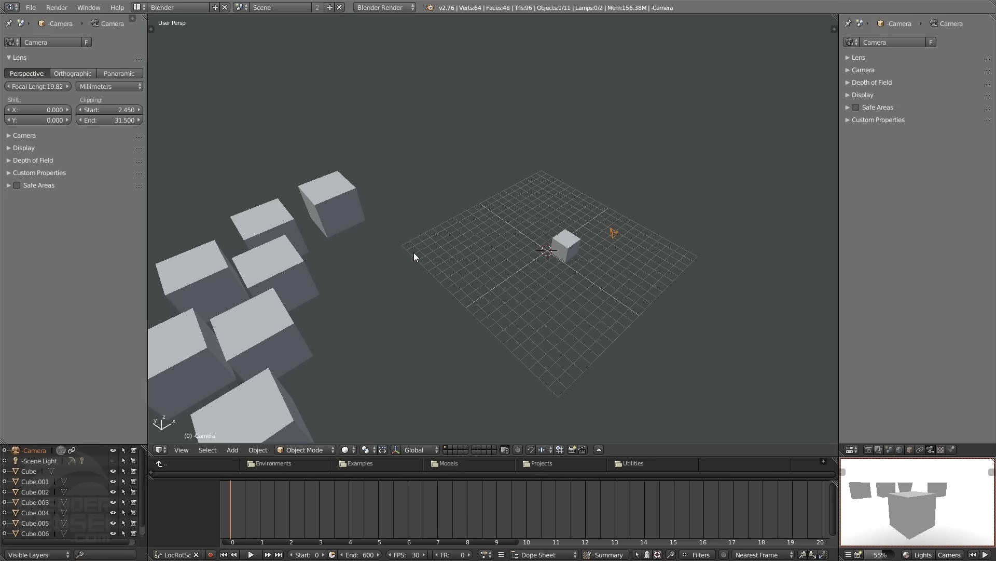
{"action": "mouse_move", "coordinate": [112, 120]}
{"action": "left_mouse_down"}
{"action": "mouse_move", "coordinate": [124, 120]}
{"action": "mouse_move", "coordinate": [103, 119]}
{"action": "left_mouse_up"}
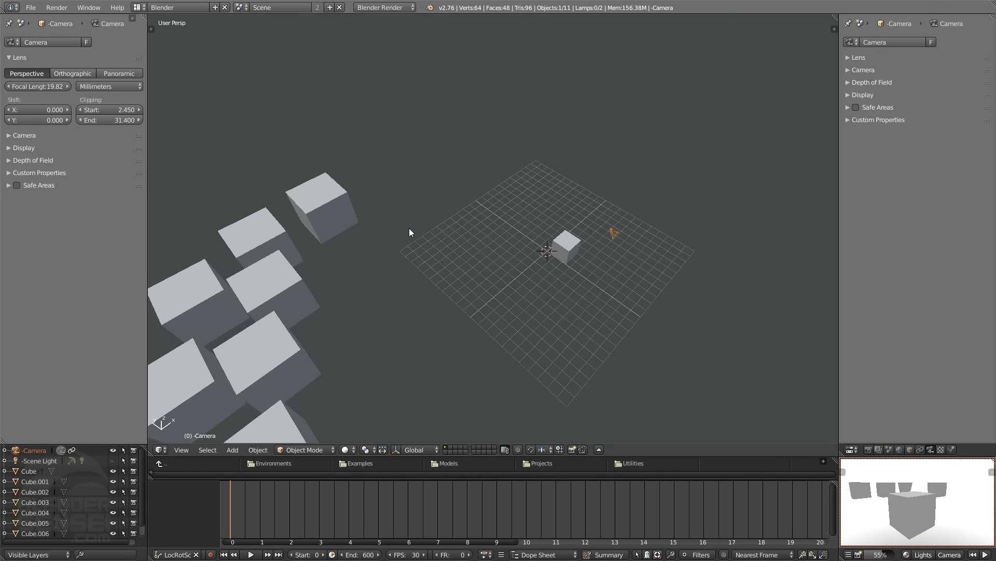
Show the tool shelf and properties region of the 3D view, and check the lens and clip values in its View settings
{"action": "mouse_move", "coordinate": [378, 207]}
{"action": "middle_mouse_down"}
{"action": "mouse_move", "coordinate": [337, 201]}
{"action": "mouse_move", "coordinate": [371, 214]}
{"action": "mouse_move", "coordinate": [362, 213]}
{"action": "middle_mouse_up"}
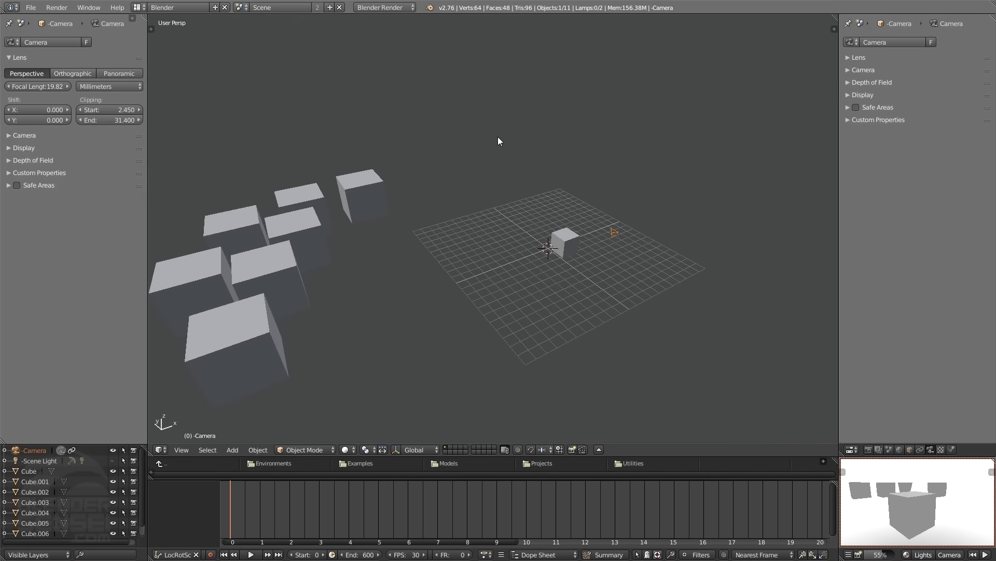
{"action": "key", "text": "t"}
{"action": "key", "text": "n"}
{"action": "middle_click_drag", "start_coordinate": [497, 157], "coordinate": [446, 290], "text": "shift"}
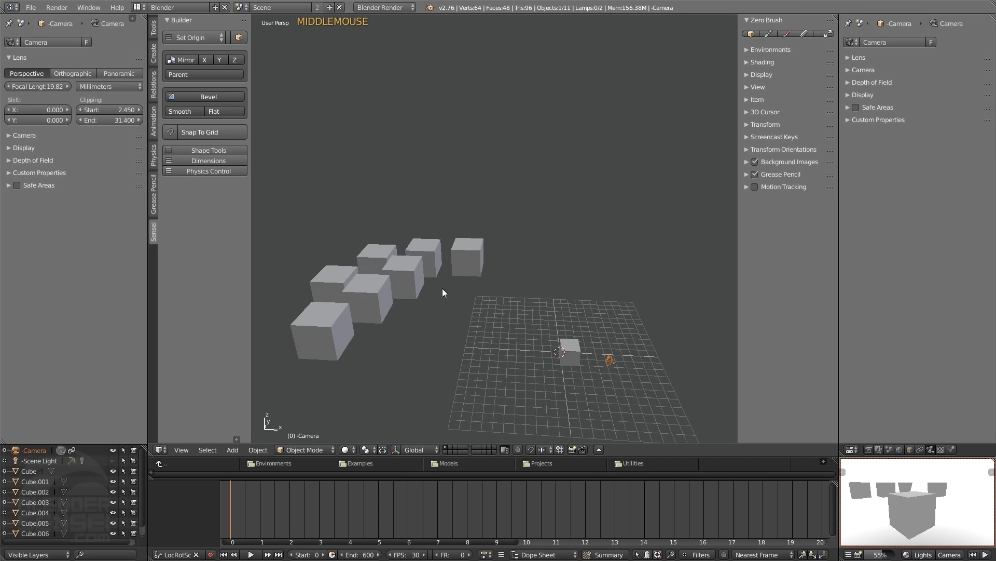
{"action": "left_click", "coordinate": [737, 99]}
{"action": "left_click", "coordinate": [749, 87]}
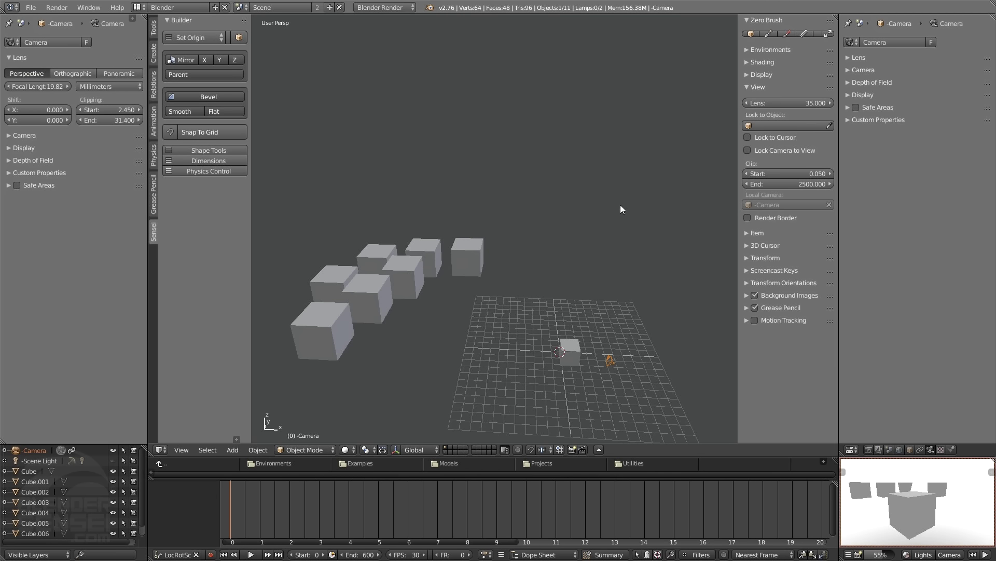
{"action": "left_click", "coordinate": [749, 88]}
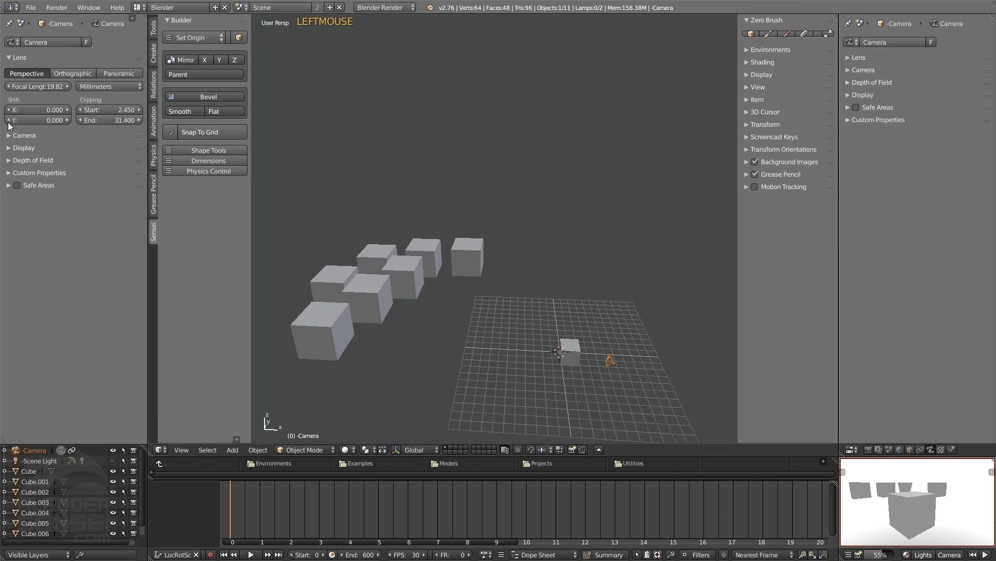
Show the camera's sensor settings in place of the Lens settings, and look through the available Camera Presets
{"action": "left_click", "coordinate": [11, 57]}
{"action": "left_click", "coordinate": [11, 71]}
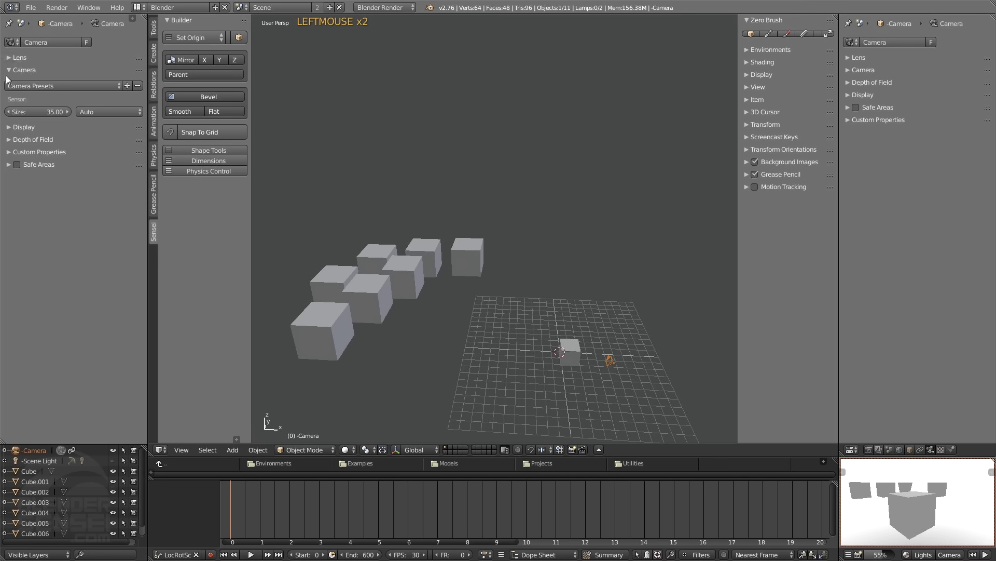
{"action": "left_click", "coordinate": [70, 88]}
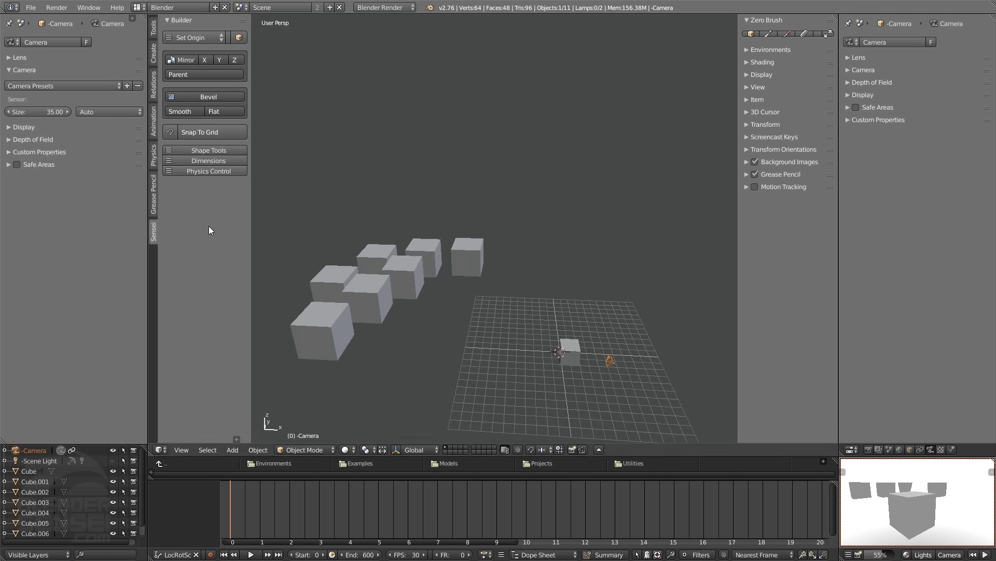
{"action": "left_click", "coordinate": [93, 85]}
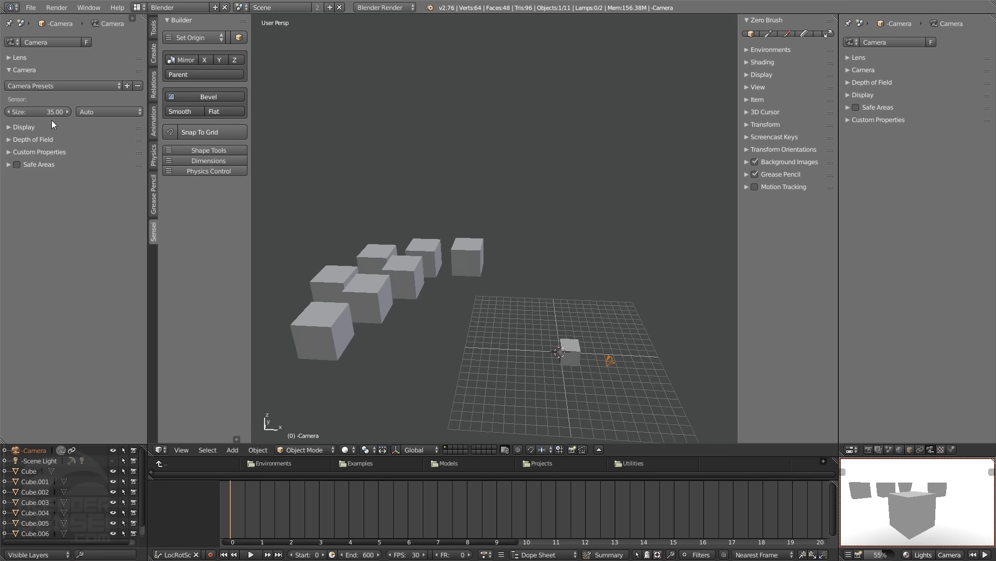
Set the camera's focal length to 21.67 and its sensor size to 33.40, trying sensor sizes of 34.27 and 32.48 along the way
{"action": "left_click", "coordinate": [9, 58]}
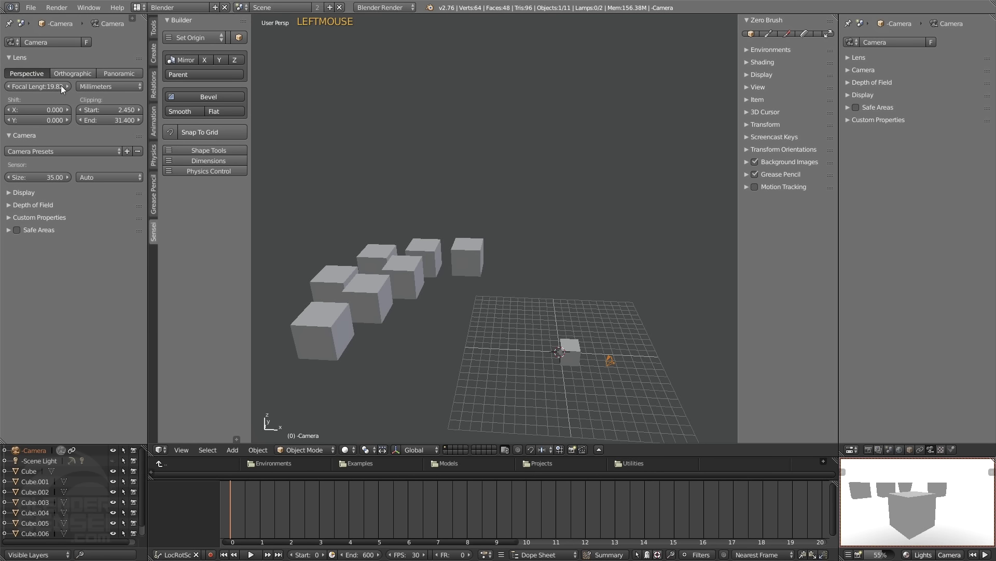
{"action": "mouse_move", "coordinate": [47, 177]}
{"action": "left_mouse_down"}
{"action": "mouse_move", "coordinate": [88, 177]}
{"action": "mouse_move", "coordinate": [44, 177]}
{"action": "left_mouse_up"}
{"action": "left_click_drag", "start_coordinate": [48, 86], "coordinate": [56, 86]}
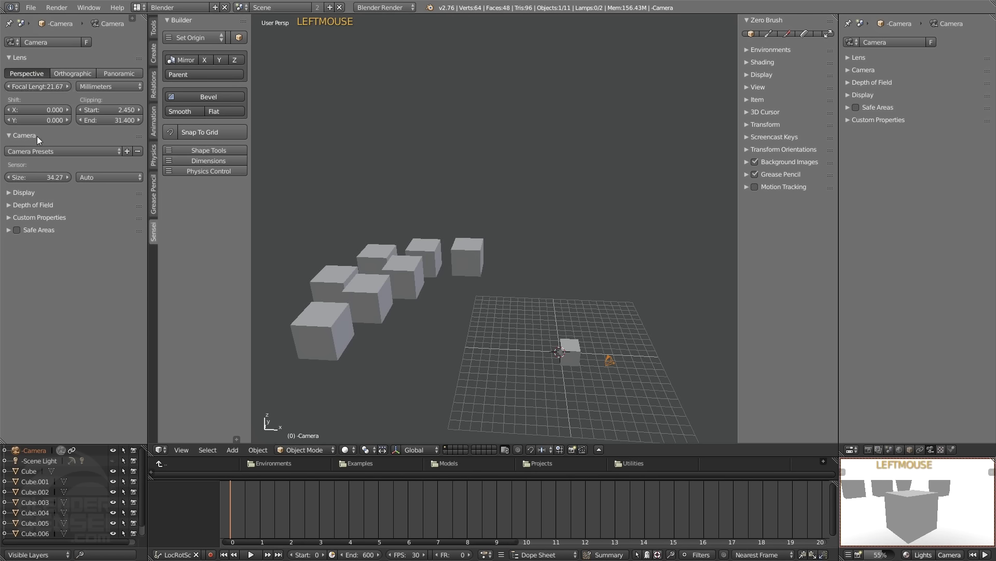
{"action": "left_click_drag", "start_coordinate": [52, 177], "coordinate": [45, 177]}
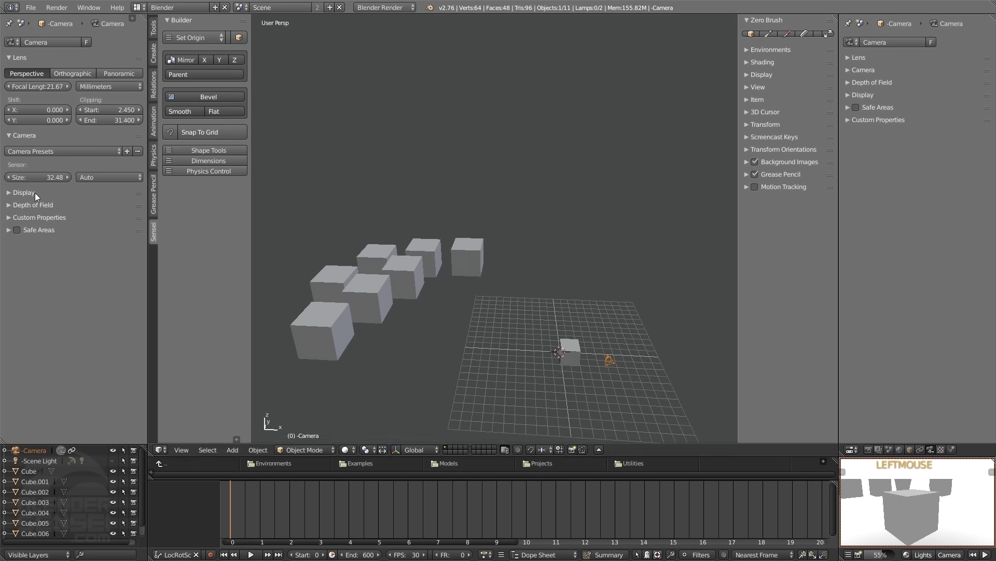
{"action": "mouse_move", "coordinate": [48, 177]}
{"action": "left_mouse_down"}
{"action": "mouse_move", "coordinate": [32, 177]}
{"action": "mouse_move", "coordinate": [52, 177]}
{"action": "left_mouse_up"}
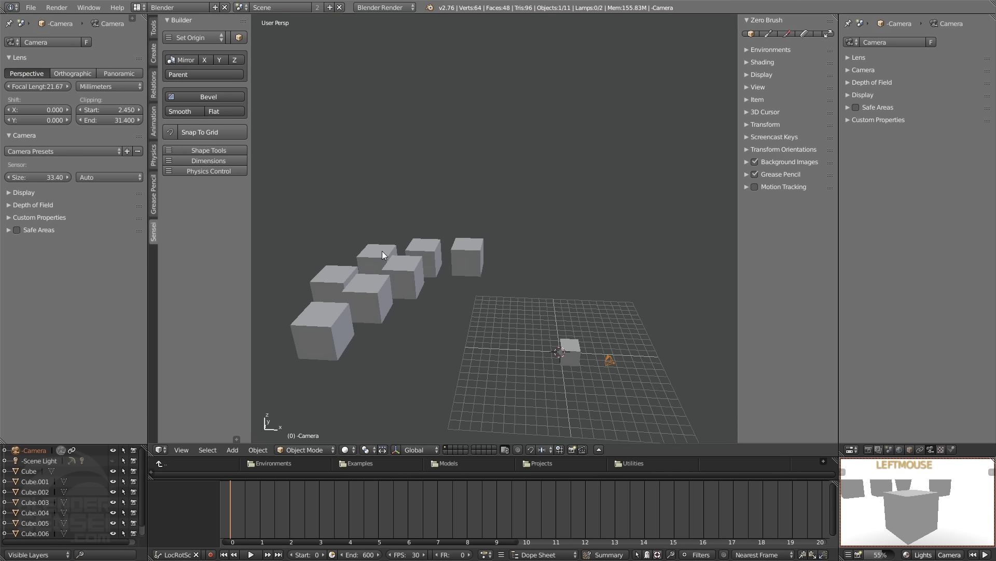
Look at the camera's Display settings, and move the camera closer to the cube through the camera view
{"action": "left_click", "coordinate": [18, 135]}
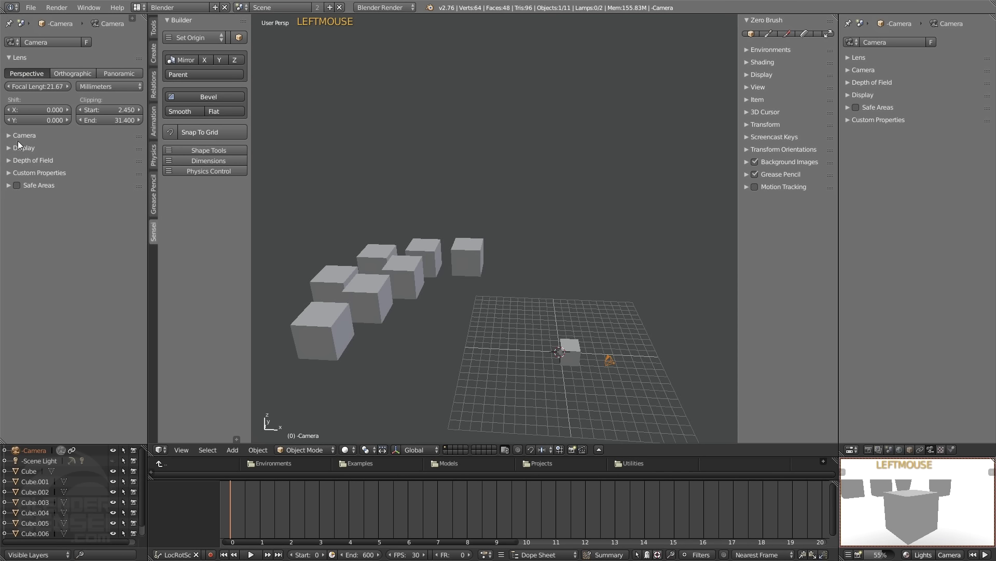
{"action": "left_click", "coordinate": [19, 148]}
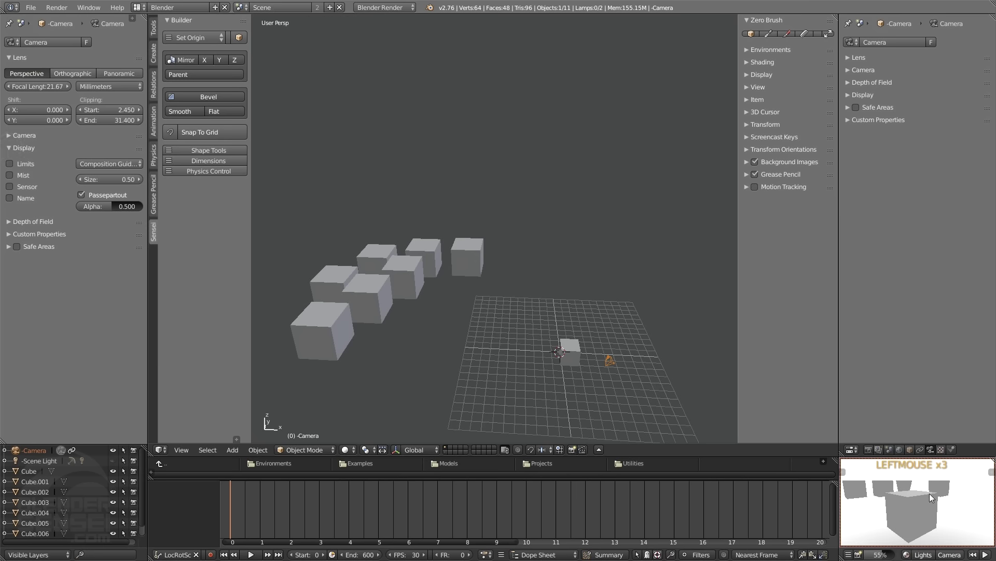
{"action": "middle_click_drag", "start_coordinate": [957, 493], "coordinate": [903, 499], "text": "shift"}
{"action": "scroll", "coordinate": [883, 496], "scroll_direction": "up", "scroll_amount": 2}
{"action": "scroll", "coordinate": [926, 506], "scroll_direction": "down", "scroll_amount": 2}
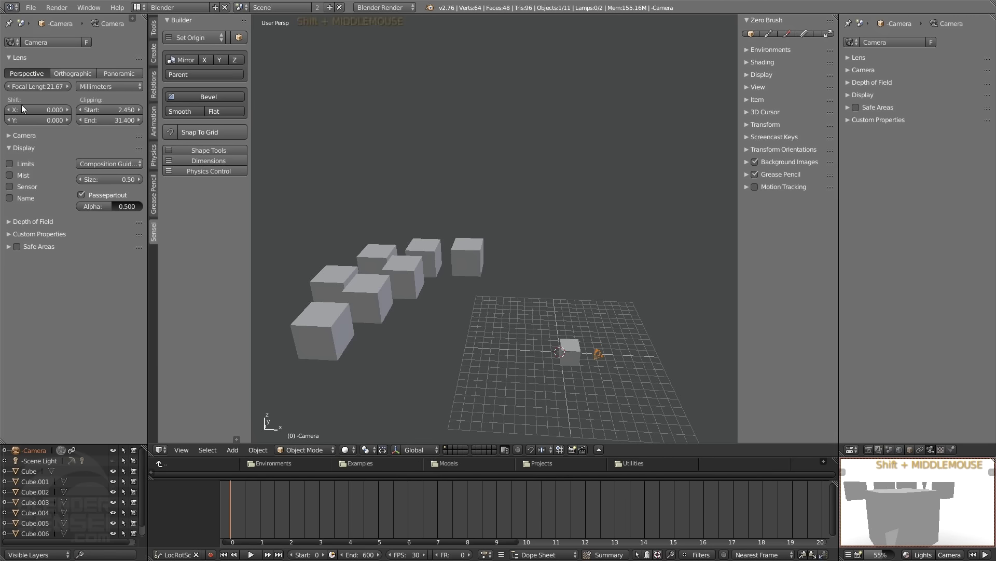
{"action": "left_click", "coordinate": [13, 149]}
Lower the camera's clipping start to 0.001, and raise it to 0.101
{"action": "left_click_drag", "start_coordinate": [109, 110], "coordinate": [78, 110]}
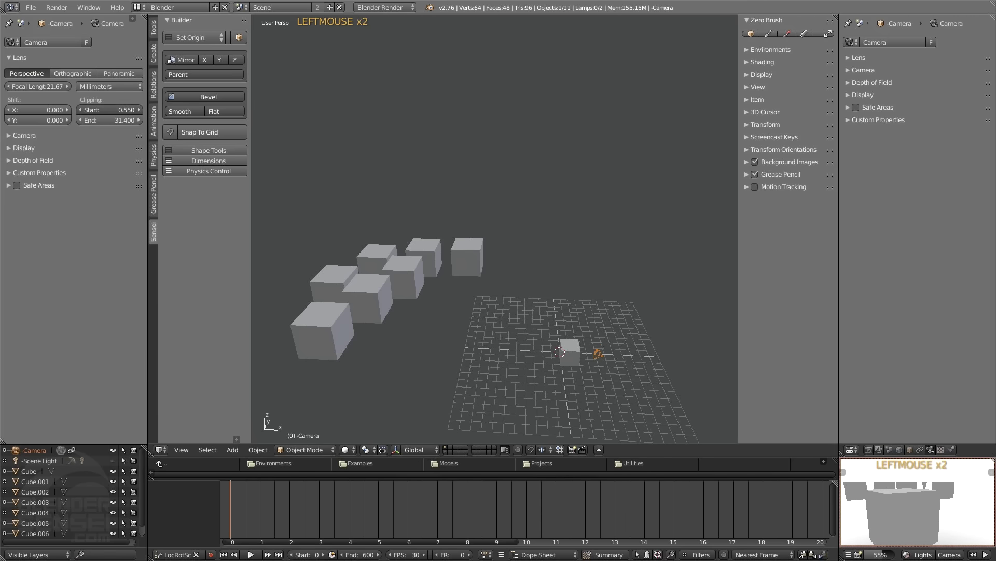
{"action": "left_click", "coordinate": [79, 110]}
{"action": "left_click", "coordinate": [79, 109]}
{"action": "left_click", "coordinate": [79, 110]}
{"action": "left_click", "coordinate": [79, 109]}
{"action": "left_click", "coordinate": [79, 109]}
{"action": "left_click", "coordinate": [79, 109]}
{"action": "left_click", "coordinate": [79, 110]}
{"action": "left_click", "coordinate": [79, 109]}
{"action": "left_click", "coordinate": [79, 110]}
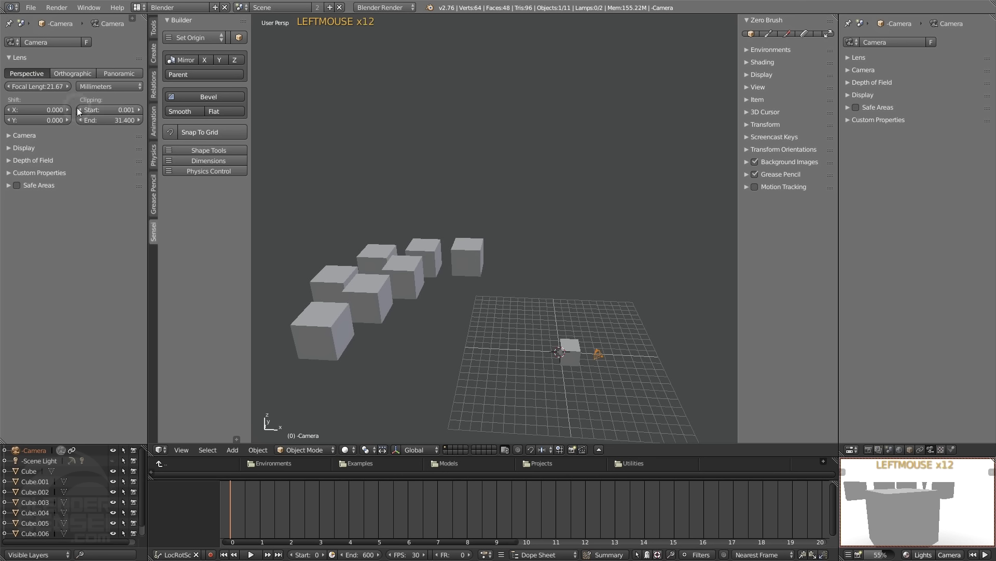
{"action": "left_click", "coordinate": [139, 110]}
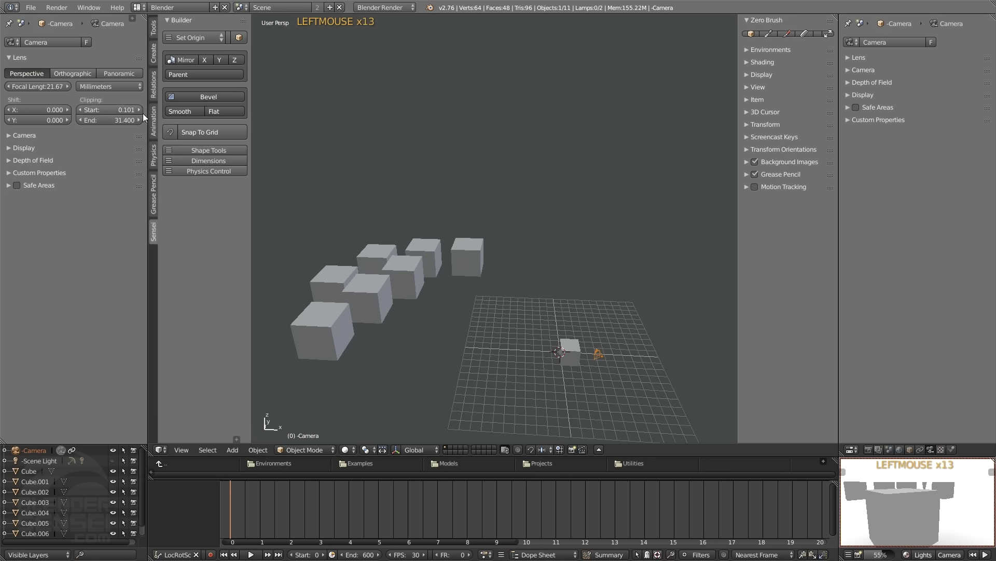
Set the camera's clipping end to 10000
{"action": "double_click", "coordinate": [94, 119]}
{"action": "type", "text": "10000"}
{"action": "key", "text": "Return"}
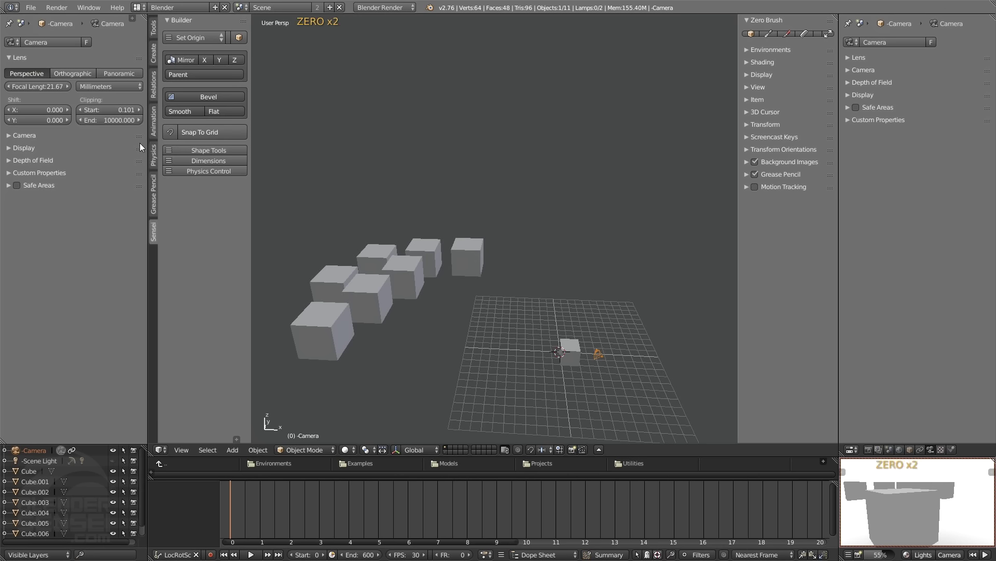
Show the camera's Display settings, reframe the camera view, and turn on a composition guide with diagonal lines
{"action": "left_click", "coordinate": [9, 57]}
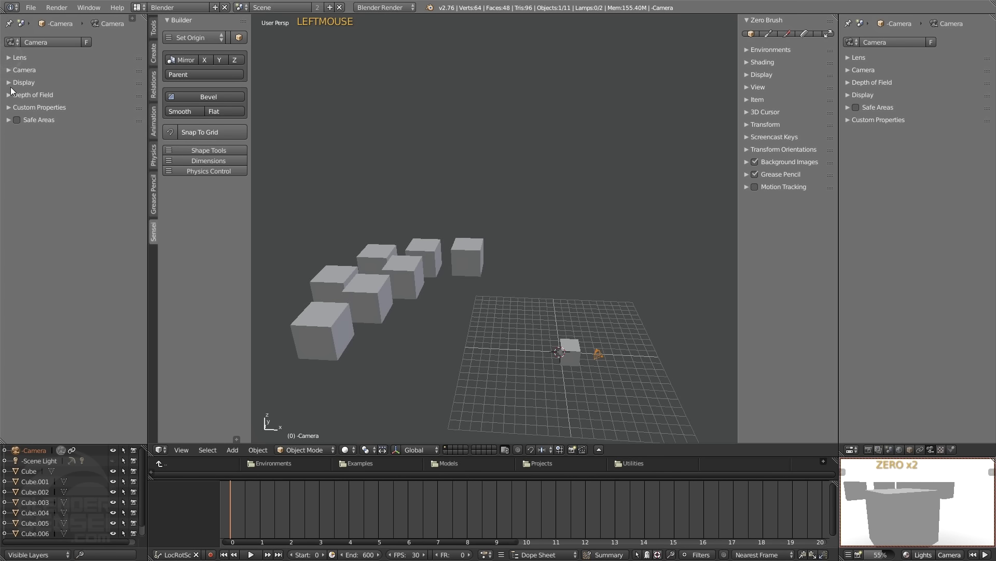
{"action": "left_click", "coordinate": [11, 83]}
{"action": "mouse_move", "coordinate": [903, 502]}
{"action": "middle_mouse_down"}
{"action": "mouse_move", "coordinate": [930, 497]}
{"action": "mouse_move", "coordinate": [875, 503]}
{"action": "mouse_move", "coordinate": [933, 488]}
{"action": "mouse_move", "coordinate": [904, 497]}
{"action": "mouse_move", "coordinate": [929, 500]}
{"action": "mouse_move", "coordinate": [910, 510]}
{"action": "mouse_move", "coordinate": [910, 497]}
{"action": "middle_mouse_up"}
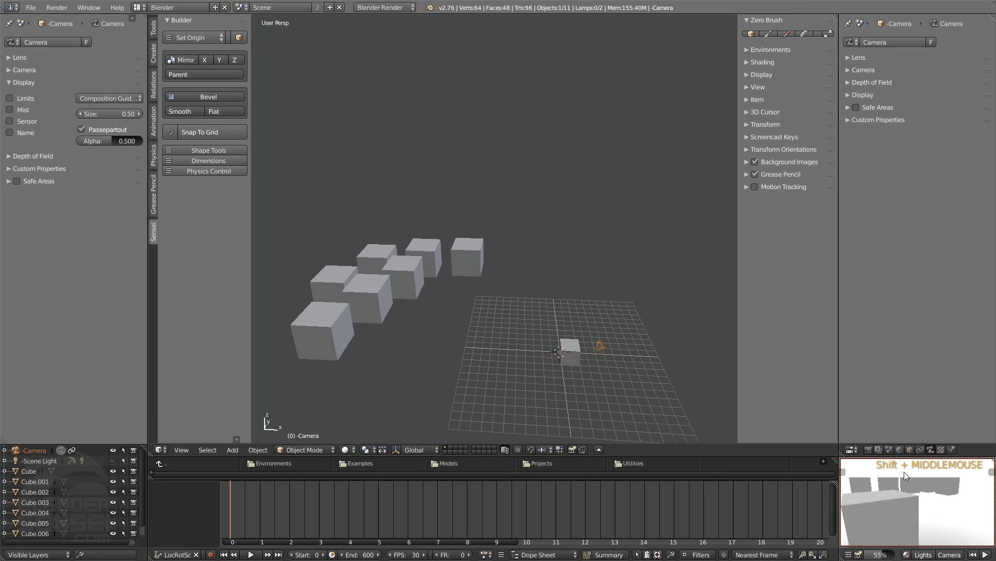
{"action": "left_click", "coordinate": [107, 98]}
{"action": "left_click", "coordinate": [94, 103]}
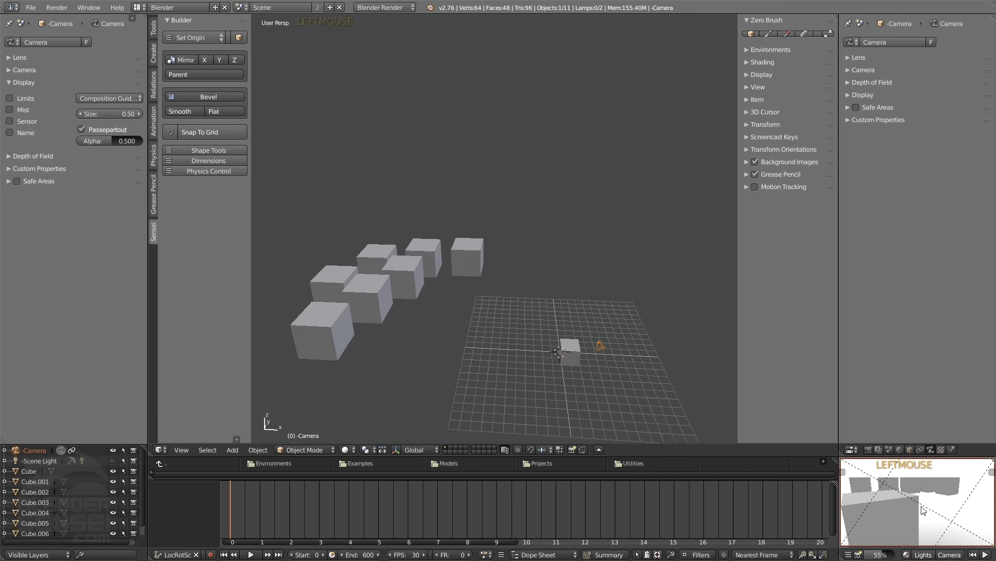
Try the Thirds composition guide in place of the current diagonal one, and switch the guide to Harmonious Triangle B
{"action": "left_click", "coordinate": [107, 98]}
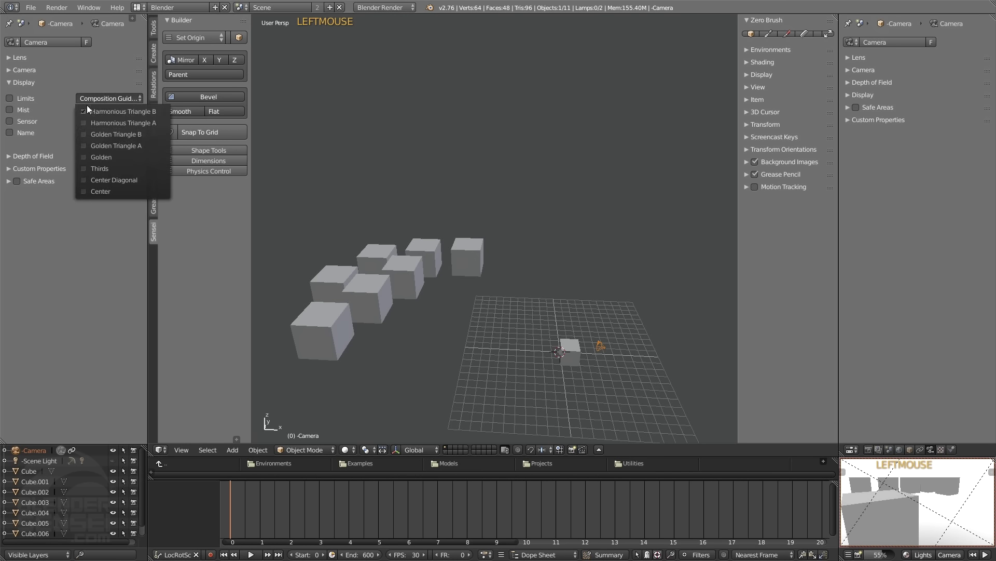
{"action": "left_click", "coordinate": [106, 147]}
{"action": "left_click", "coordinate": [104, 98]}
{"action": "left_click", "coordinate": [103, 168]}
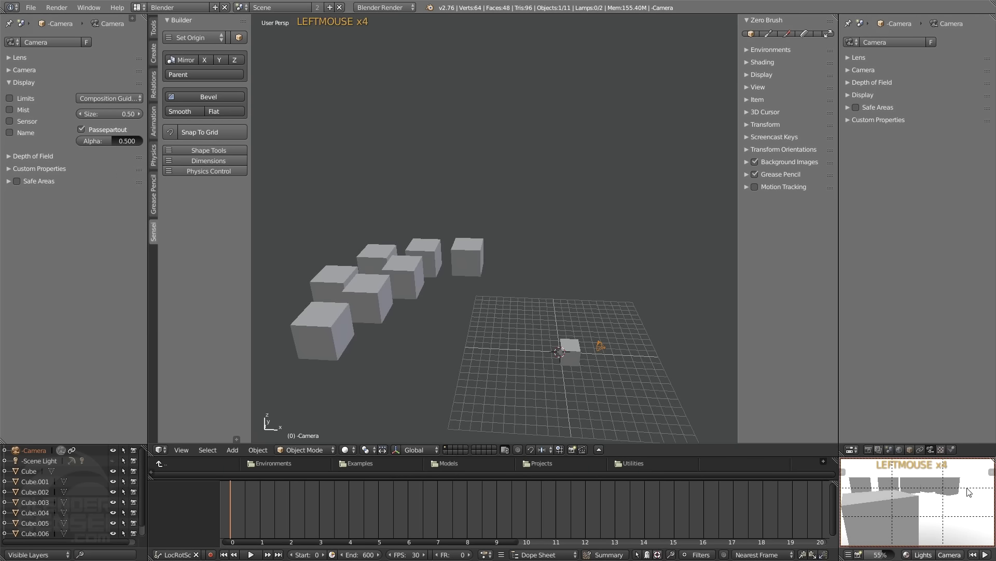
{"action": "left_click", "coordinate": [107, 98]}
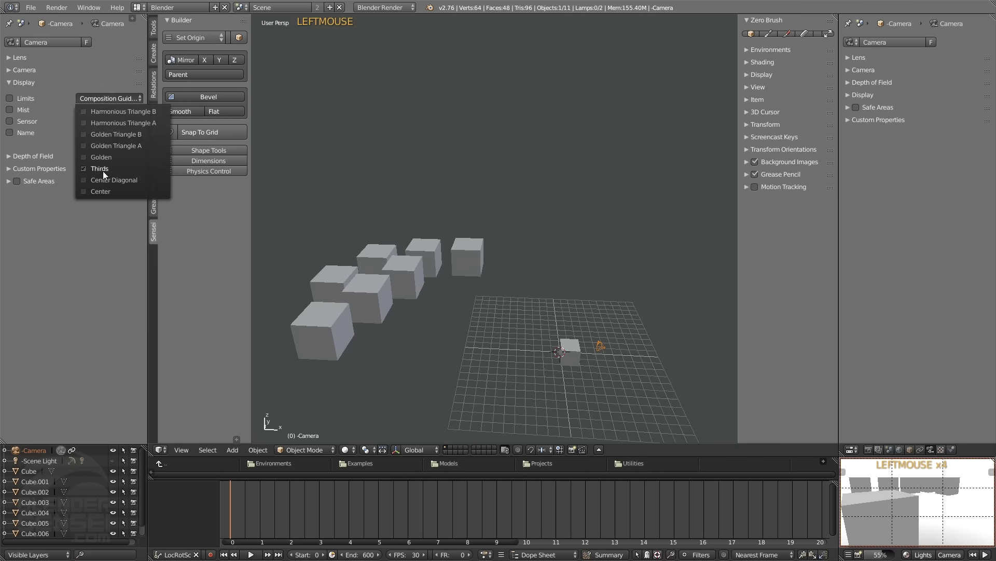
{"action": "left_click", "coordinate": [103, 170]}
{"action": "left_click", "coordinate": [113, 98]}
{"action": "left_click", "coordinate": [132, 120]}
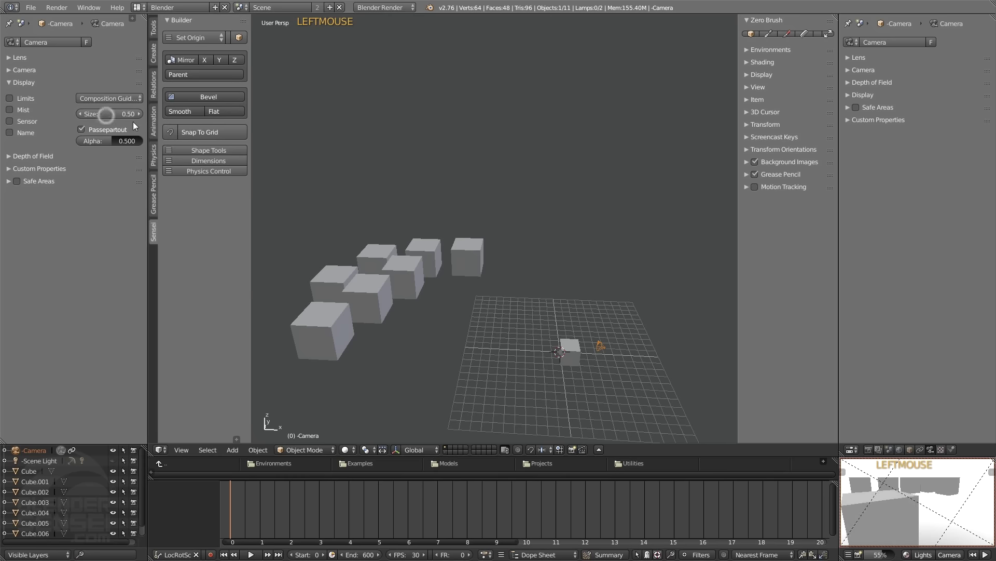
Reframe the shot through the camera view, and enlarge the camera's display size to 4.29
{"action": "mouse_move", "coordinate": [929, 506]}
{"action": "middle_mouse_down", "text": "shift"}
{"action": "mouse_move", "coordinate": [912, 517]}
{"action": "mouse_move", "coordinate": [948, 498]}
{"action": "mouse_move", "coordinate": [929, 514]}
{"action": "middle_mouse_up", "text": "shift"}
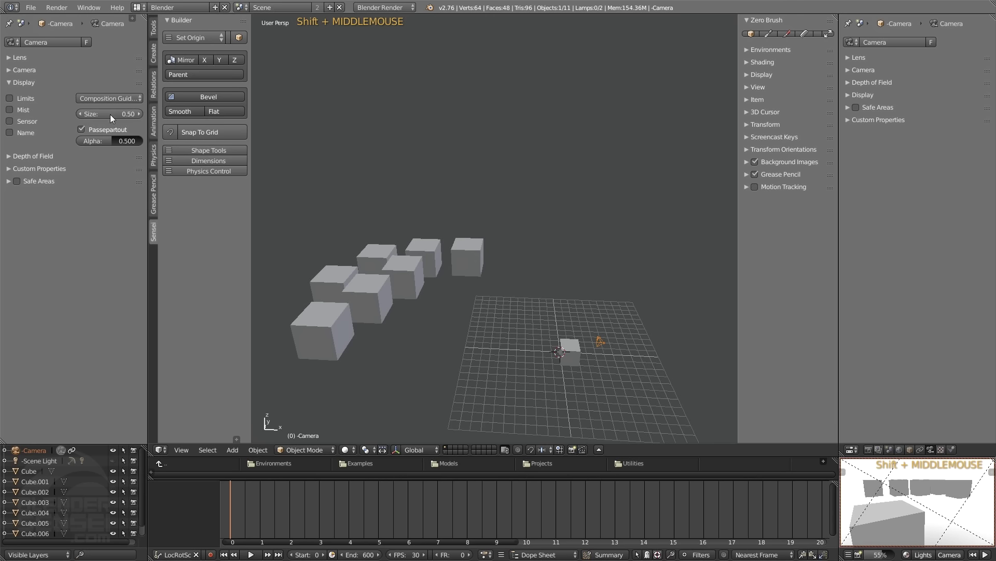
{"action": "left_click_drag", "start_coordinate": [110, 114], "coordinate": [143, 114]}
{"action": "middle_click_drag", "start_coordinate": [598, 343], "coordinate": [519, 322], "text": "shift"}
{"action": "mouse_move", "coordinate": [122, 114]}
{"action": "left_mouse_down"}
{"action": "mouse_move", "coordinate": [138, 114]}
{"action": "mouse_move", "coordinate": [124, 115]}
{"action": "left_mouse_up"}
{"action": "middle_click_drag", "start_coordinate": [937, 512], "coordinate": [941, 517]}
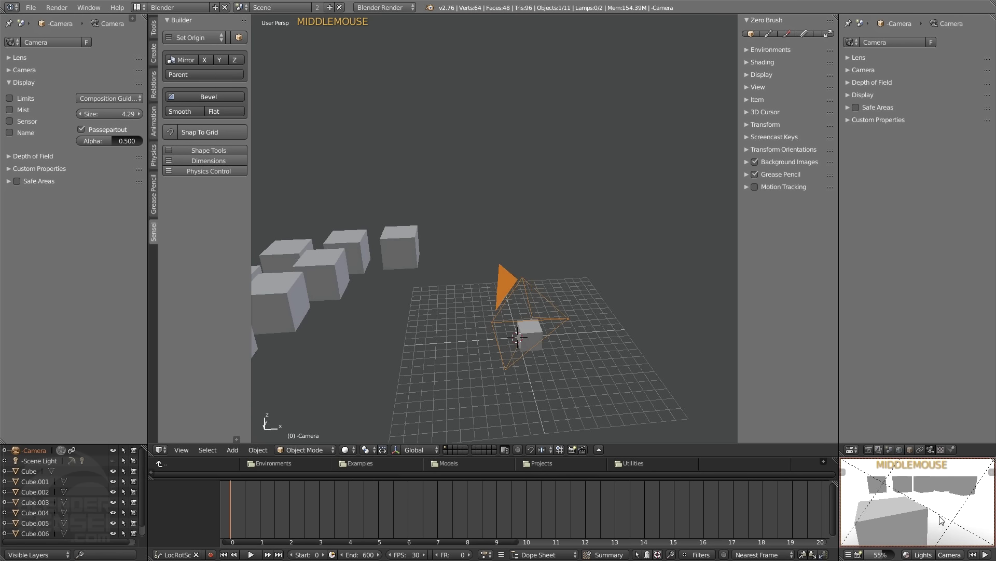
Reduce the camera's display size to 1.83, and check the camera object from another angle
{"action": "left_click_drag", "start_coordinate": [107, 114], "coordinate": [136, 114]}
{"action": "left_click_drag", "start_coordinate": [109, 114], "coordinate": [57, 113]}
{"action": "mouse_move", "coordinate": [574, 325]}
{"action": "middle_mouse_down"}
{"action": "mouse_move", "coordinate": [535, 336]}
{"action": "mouse_move", "coordinate": [565, 318]}
{"action": "mouse_move", "coordinate": [578, 322]}
{"action": "mouse_move", "coordinate": [565, 318]}
{"action": "middle_mouse_up"}
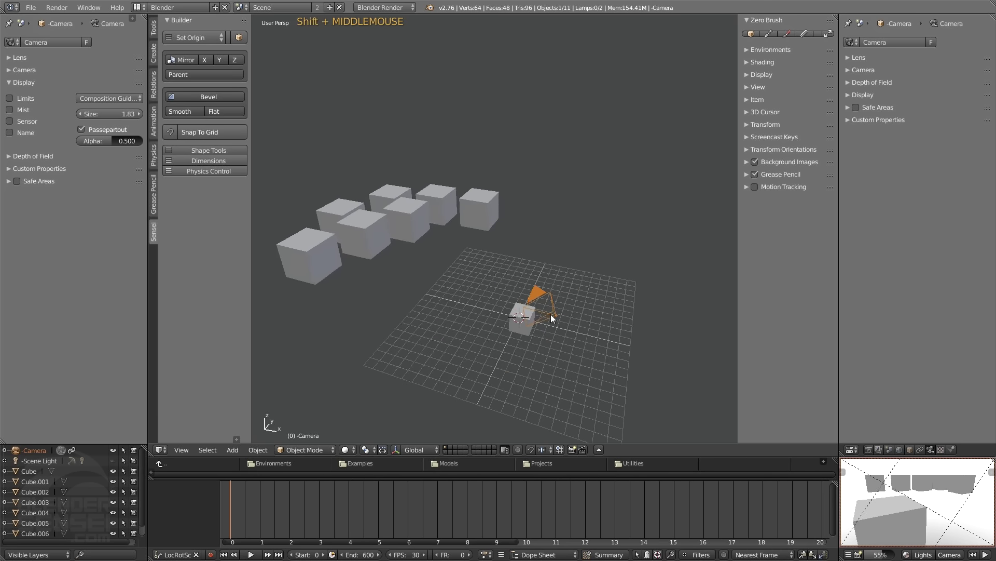
{"action": "middle_click_drag", "start_coordinate": [564, 318], "coordinate": [586, 316]}
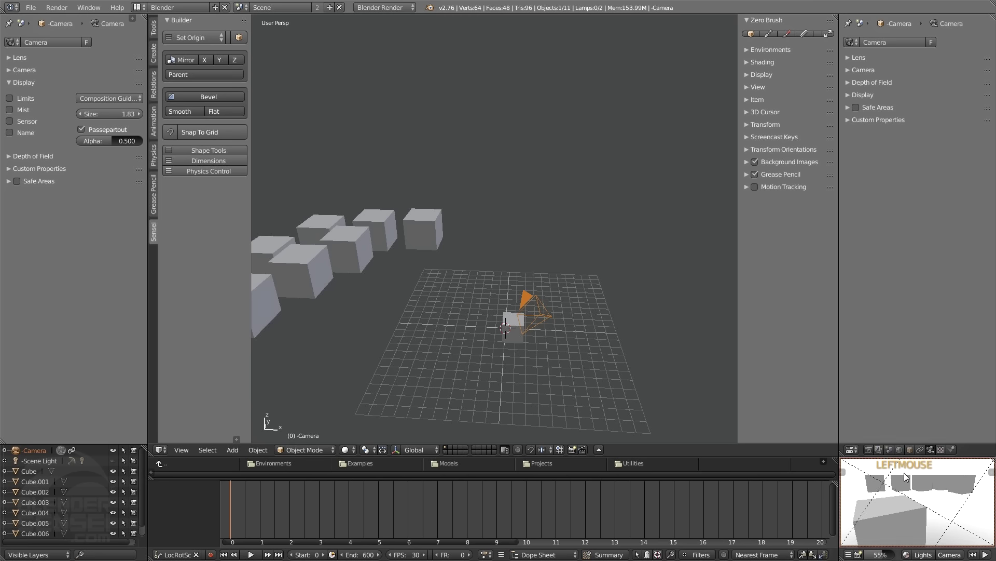
Try a passepartout alpha of 1.000, set it to 0.642, toggle Passepartout off and on, and inspect the enlarged camera view
{"action": "mouse_move", "coordinate": [124, 141]}
{"action": "left_mouse_down"}
{"action": "mouse_move", "coordinate": [83, 141]}
{"action": "mouse_move", "coordinate": [140, 140]}
{"action": "left_mouse_up"}
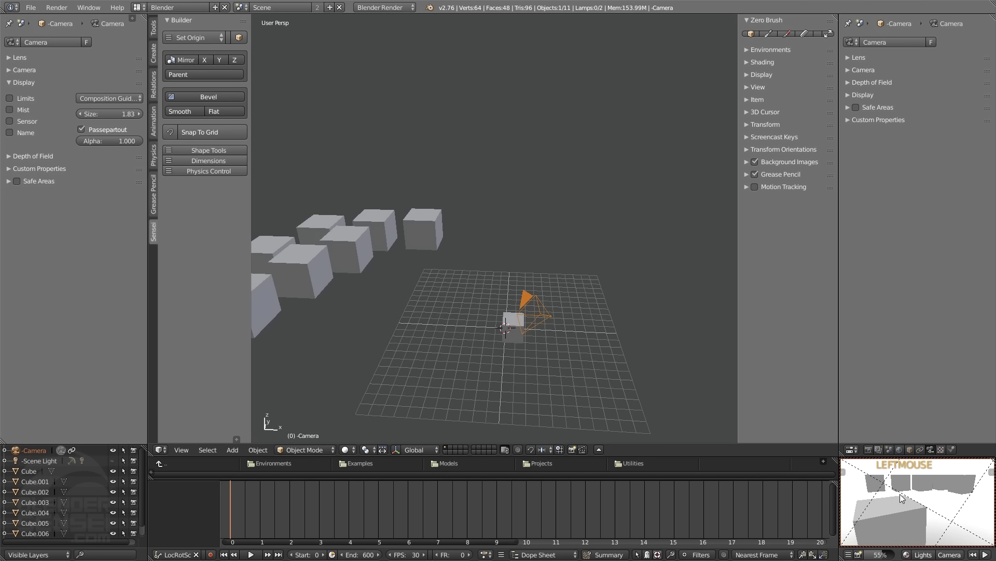
{"action": "mouse_move", "coordinate": [120, 141]}
{"action": "left_mouse_down"}
{"action": "mouse_move", "coordinate": [83, 140]}
{"action": "mouse_move", "coordinate": [140, 141]}
{"action": "mouse_move", "coordinate": [119, 141]}
{"action": "left_mouse_up"}
{"action": "left_click", "coordinate": [82, 129]}
{"action": "left_click", "coordinate": [82, 129]}
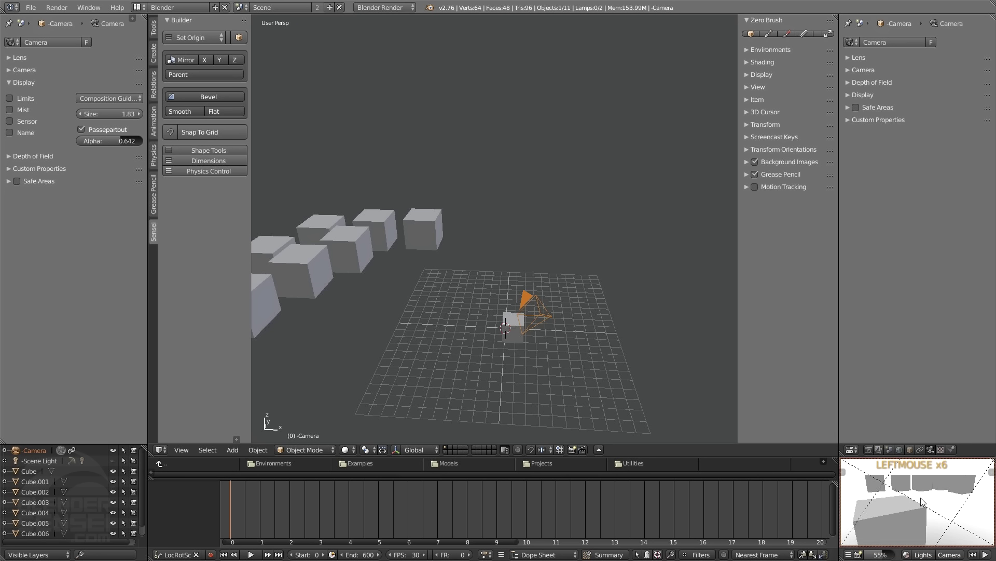
{"action": "key", "text": "grave"}
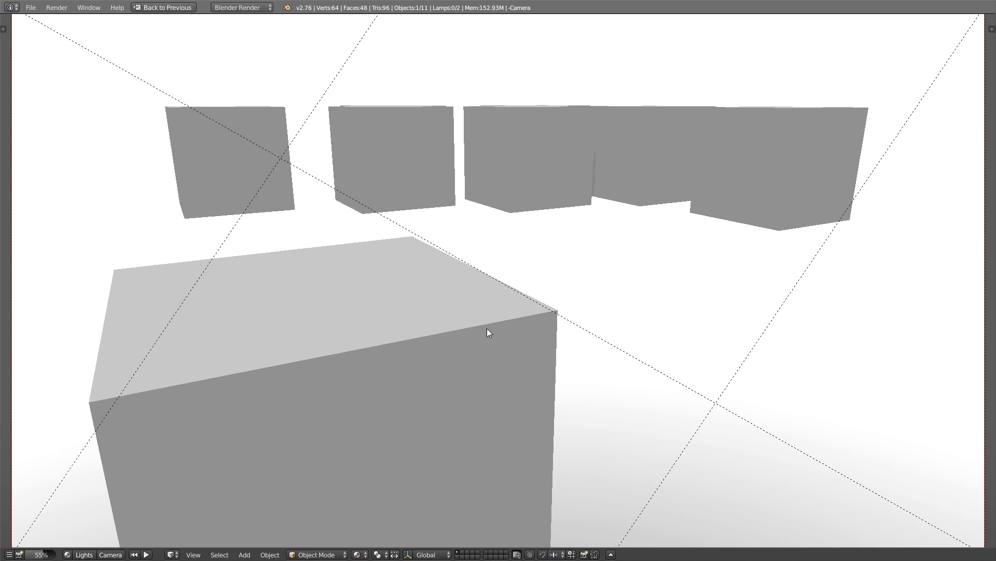
{"action": "key", "text": "grave"}
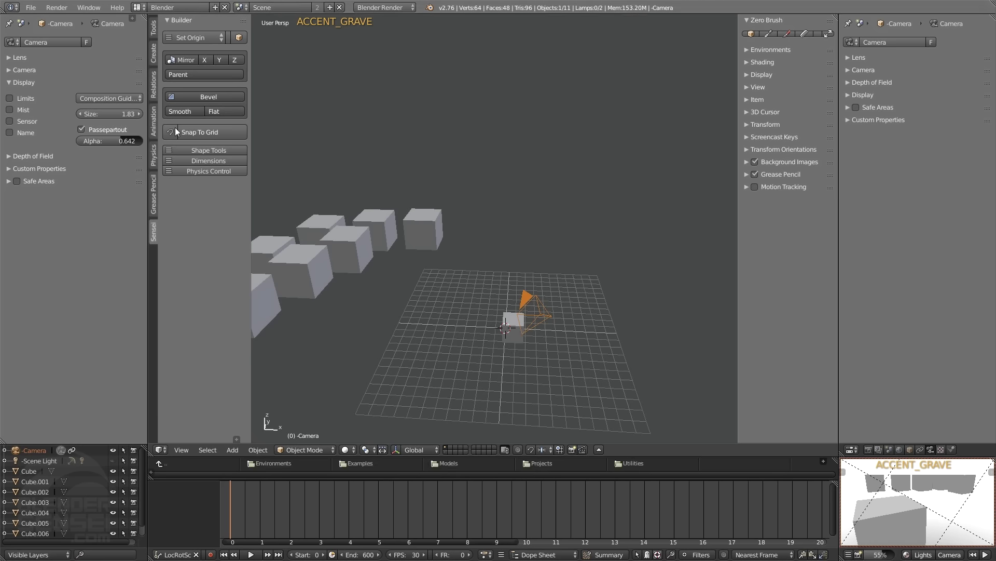
Turn on the camera's Limits display, examine the clipping line across the scene from several angles, and turn Limits off
{"action": "left_click", "coordinate": [9, 98]}
{"action": "middle_click_drag", "start_coordinate": [550, 296], "coordinate": [575, 306]}
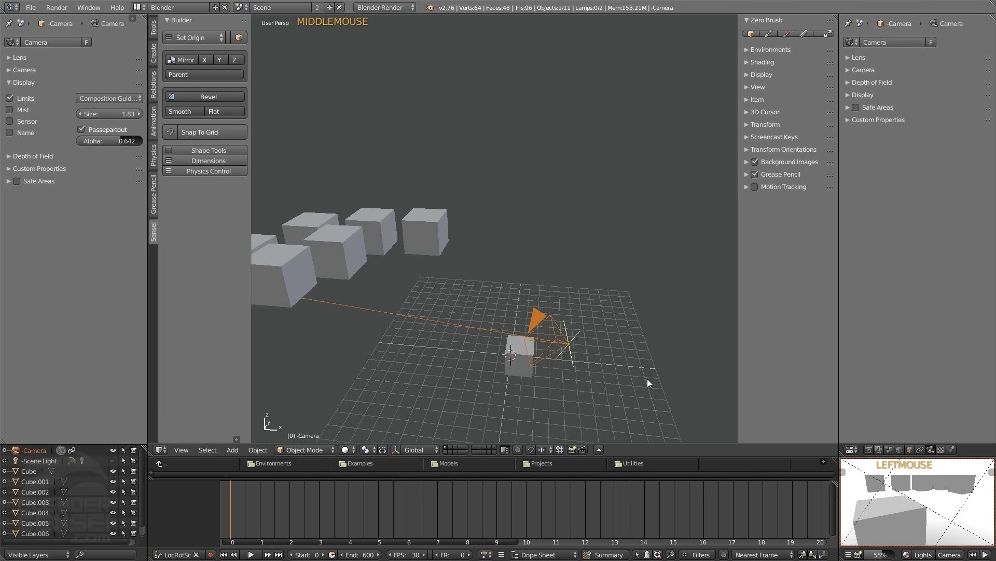
{"action": "scroll", "coordinate": [500, 341], "scroll_direction": "down", "scroll_amount": 3}
{"action": "middle_click_drag", "start_coordinate": [481, 301], "coordinate": [551, 324], "text": "shift"}
{"action": "left_click", "coordinate": [10, 99]}
{"action": "left_click", "coordinate": [10, 99]}
{"action": "scroll", "coordinate": [482, 250], "scroll_direction": "down", "scroll_amount": 3}
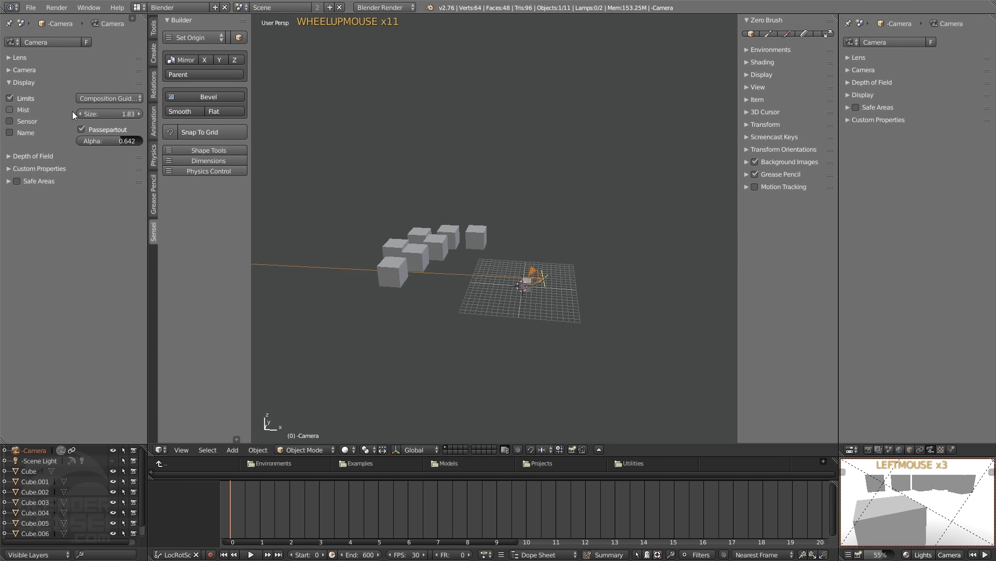
{"action": "middle_click_drag", "start_coordinate": [482, 250], "coordinate": [450, 261]}
{"action": "middle_click_drag", "start_coordinate": [370, 228], "coordinate": [422, 251]}
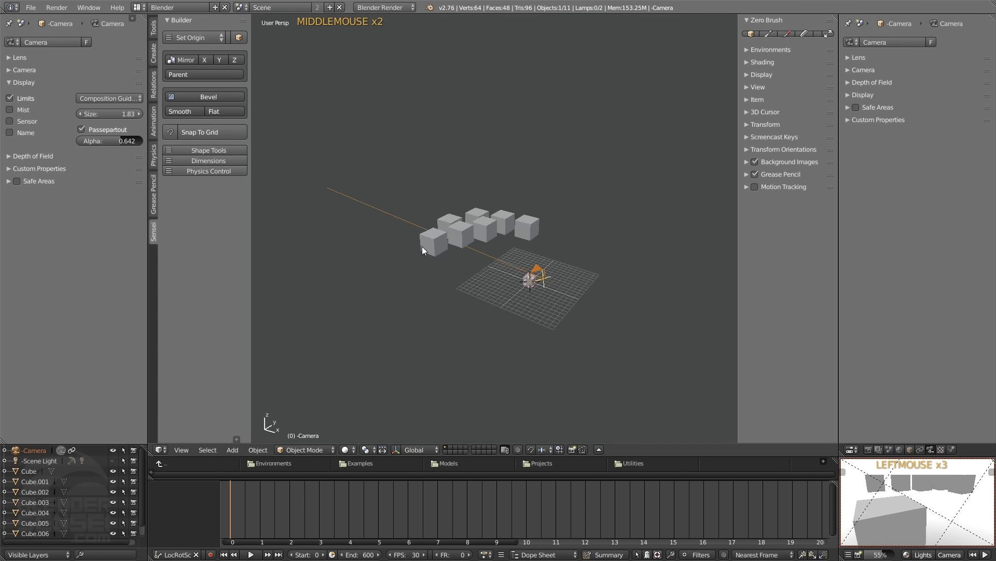
{"action": "middle_click_drag", "start_coordinate": [306, 214], "coordinate": [331, 223]}
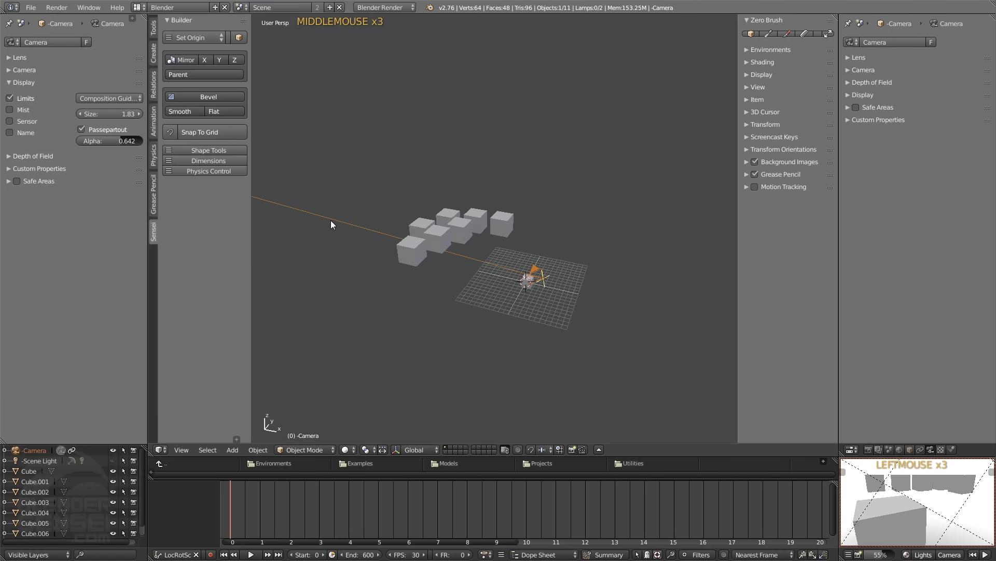
{"action": "left_click", "coordinate": [63, 57]}
{"action": "left_click", "coordinate": [16, 58]}
{"action": "left_click", "coordinate": [9, 98]}
Turn on the camera's Mist display, enable Use Mist in the lighting options, and move the camera closer to the cube
{"action": "left_click", "coordinate": [10, 110]}
{"action": "scroll", "coordinate": [340, 238], "scroll_direction": "up", "scroll_amount": 4}
{"action": "middle_click_drag", "start_coordinate": [338, 234], "coordinate": [478, 265]}
{"action": "left_click", "coordinate": [918, 554]}
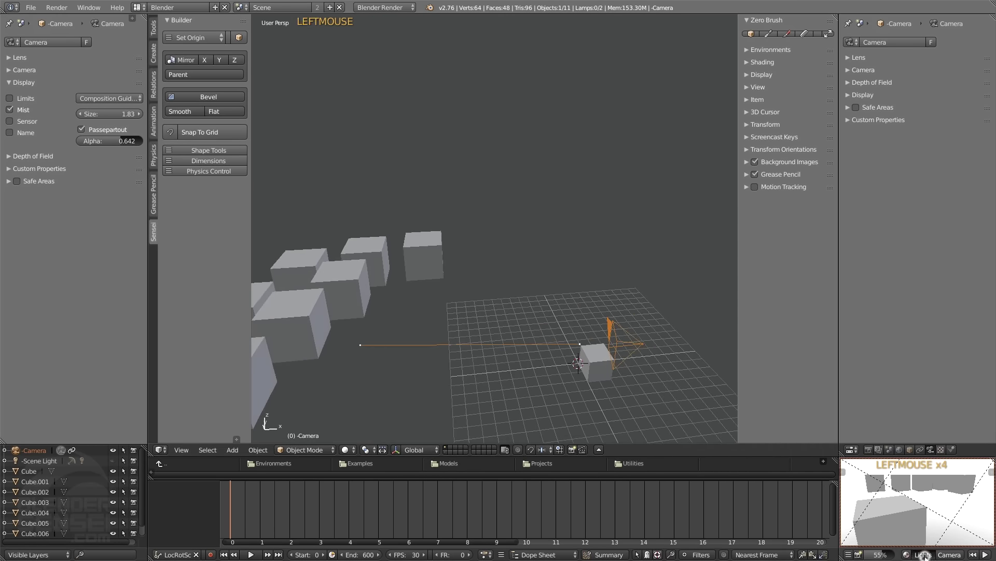
{"action": "scroll", "coordinate": [933, 519], "scroll_direction": "down", "scroll_amount": 2}
{"action": "scroll", "coordinate": [933, 519], "scroll_direction": "up", "scroll_amount": 7}
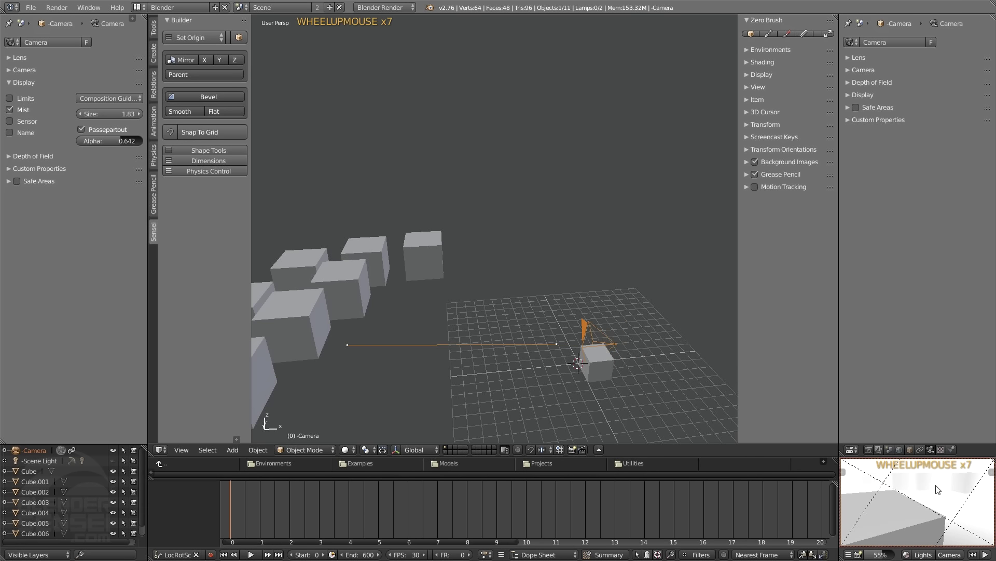
Turn off the Harmonious Triangle B composition guide, and reframe the cubes through the camera view
{"action": "left_click", "coordinate": [90, 98]}
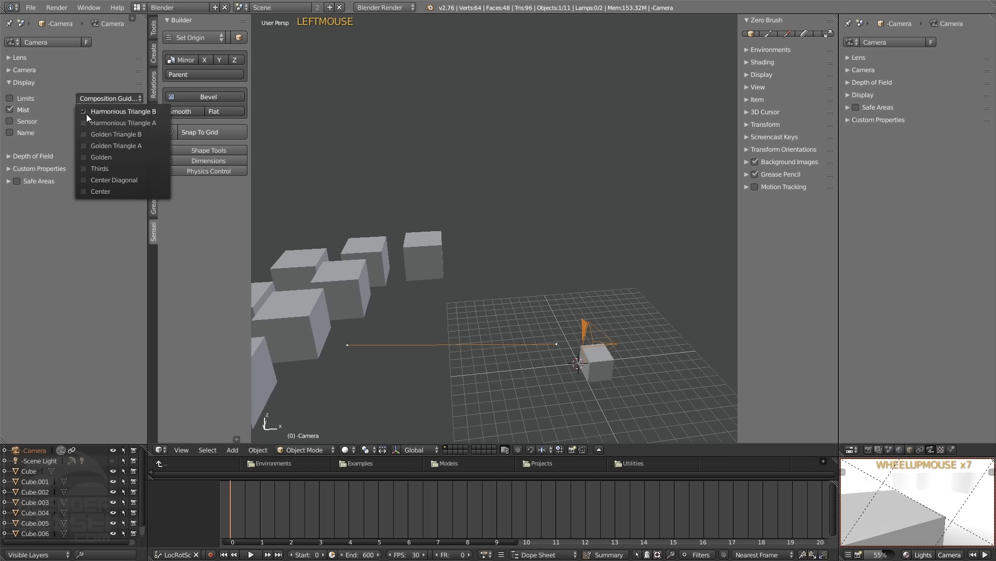
{"action": "left_click", "coordinate": [86, 112]}
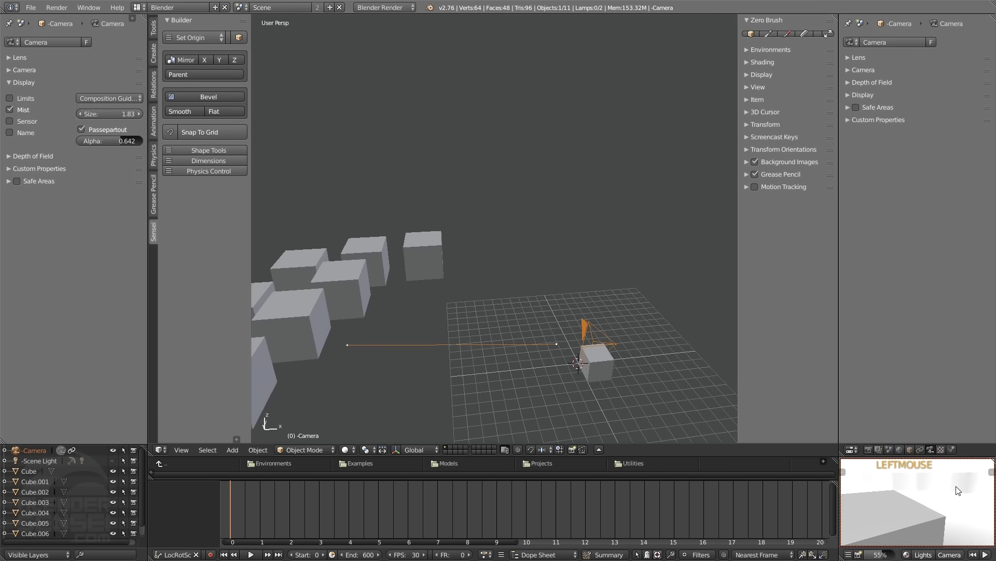
{"action": "scroll", "coordinate": [957, 491], "scroll_direction": "down", "scroll_amount": 2}
{"action": "middle_click_drag", "start_coordinate": [437, 347], "coordinate": [413, 332]}
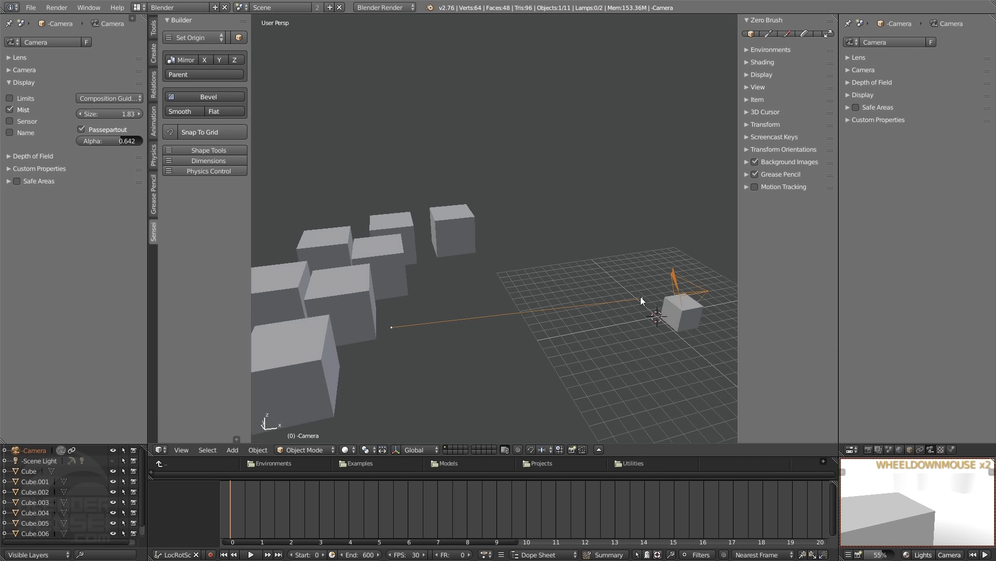
{"action": "scroll", "coordinate": [914, 511], "scroll_direction": "down", "scroll_amount": 1}
{"action": "middle_click_drag", "start_coordinate": [916, 514], "coordinate": [941, 545], "text": "shift"}
Try a higher mist depth in the lighting options, and lower it to about 34.90
{"action": "left_click", "coordinate": [922, 555]}
{"action": "mouse_move", "coordinate": [925, 516]}
{"action": "left_mouse_down"}
{"action": "mouse_move", "coordinate": [895, 516]}
{"action": "mouse_move", "coordinate": [937, 516]}
{"action": "left_mouse_up"}
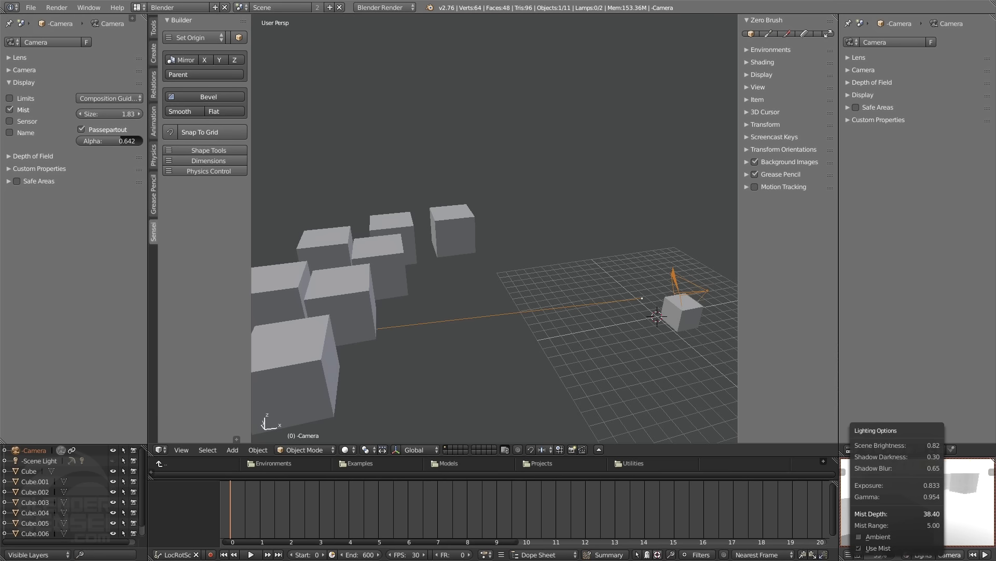
{"action": "left_click", "coordinate": [924, 557]}
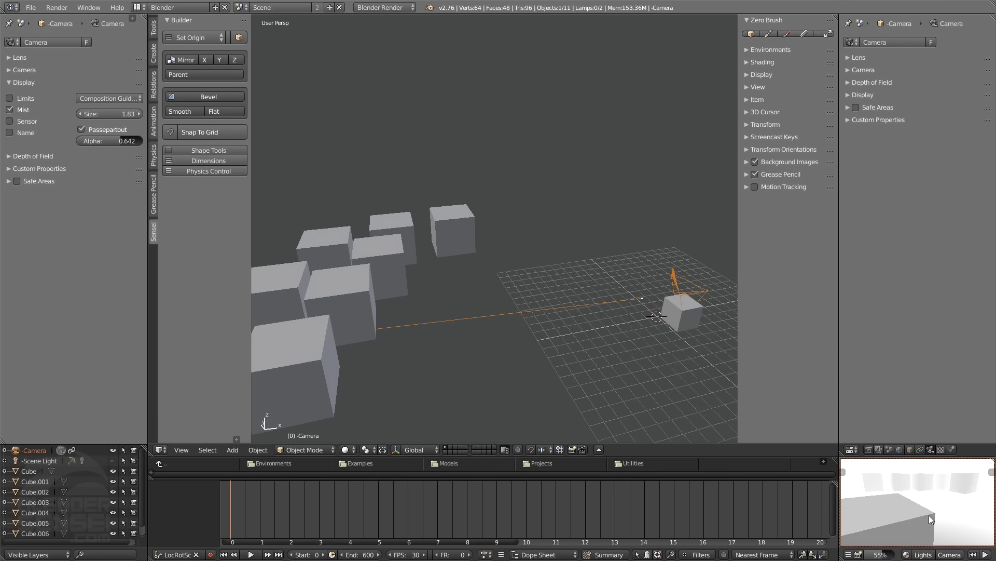
{"action": "left_click", "coordinate": [925, 557]}
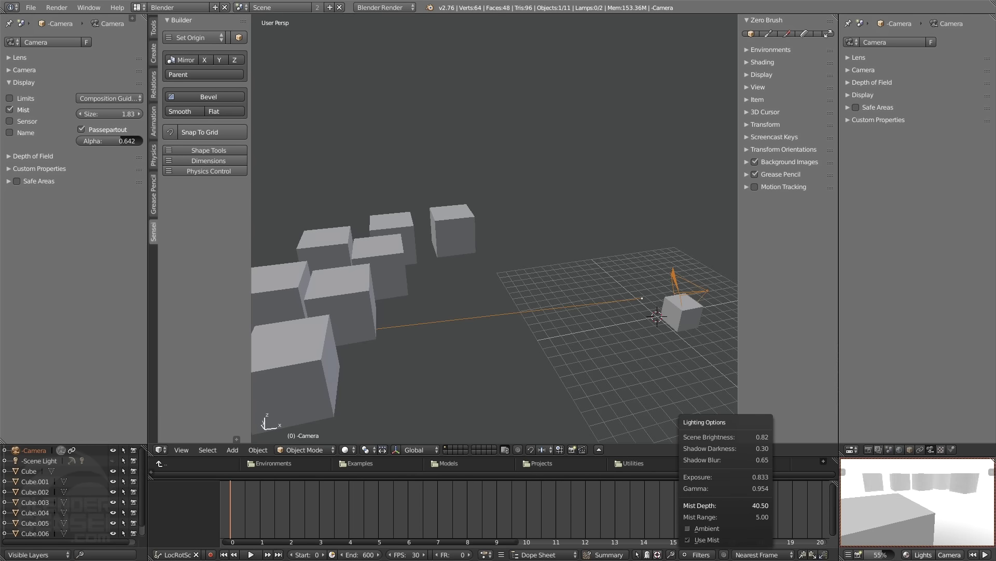
{"action": "left_click_drag", "start_coordinate": [727, 505], "coordinate": [713, 505]}
Replace the camera's Mist display with the Sensor display, and compare the sensor outline on and off while looking through the camera
{"action": "left_click", "coordinate": [10, 110]}
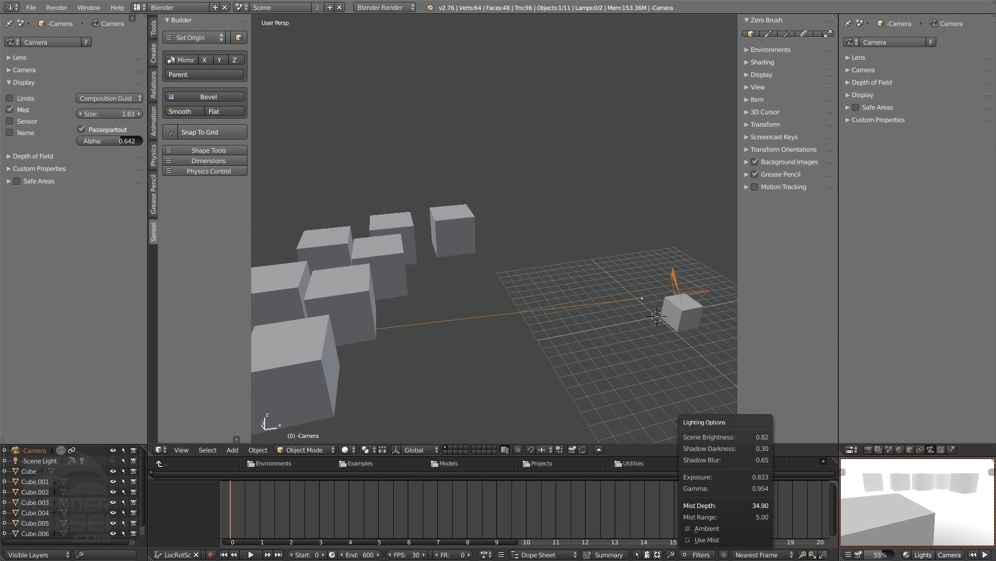
{"action": "left_click", "coordinate": [9, 121]}
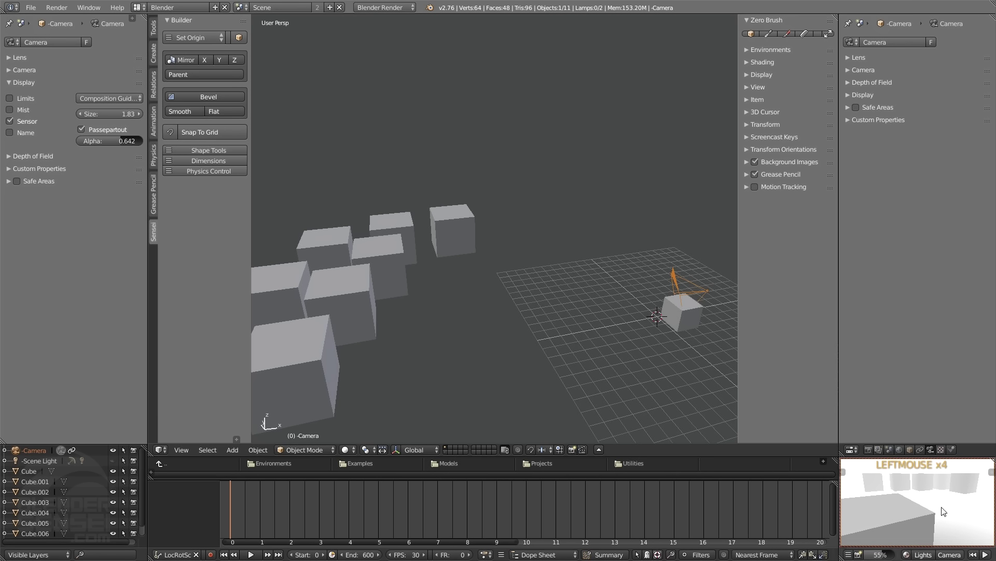
{"action": "key", "text": "grave"}
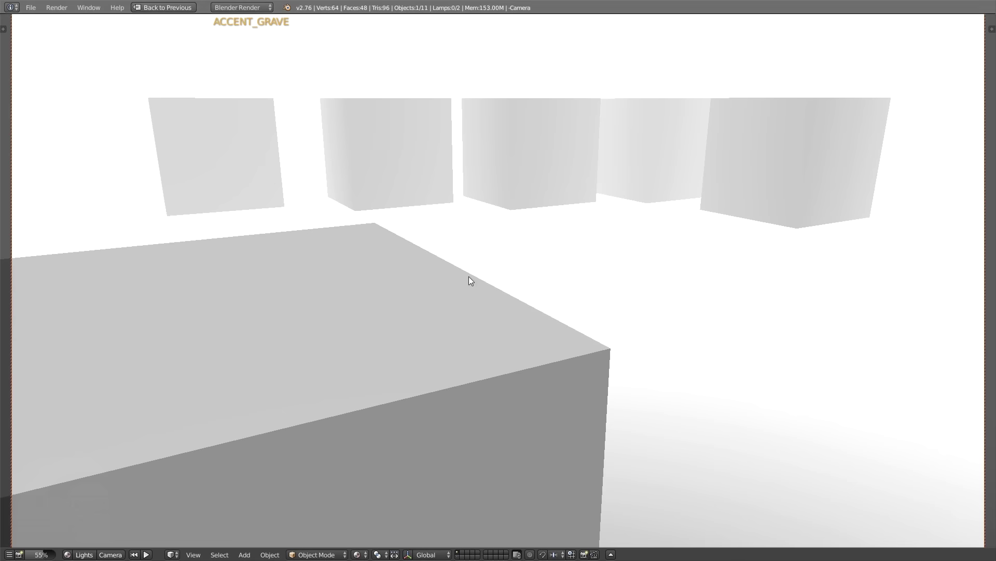
{"action": "key", "text": "grave"}
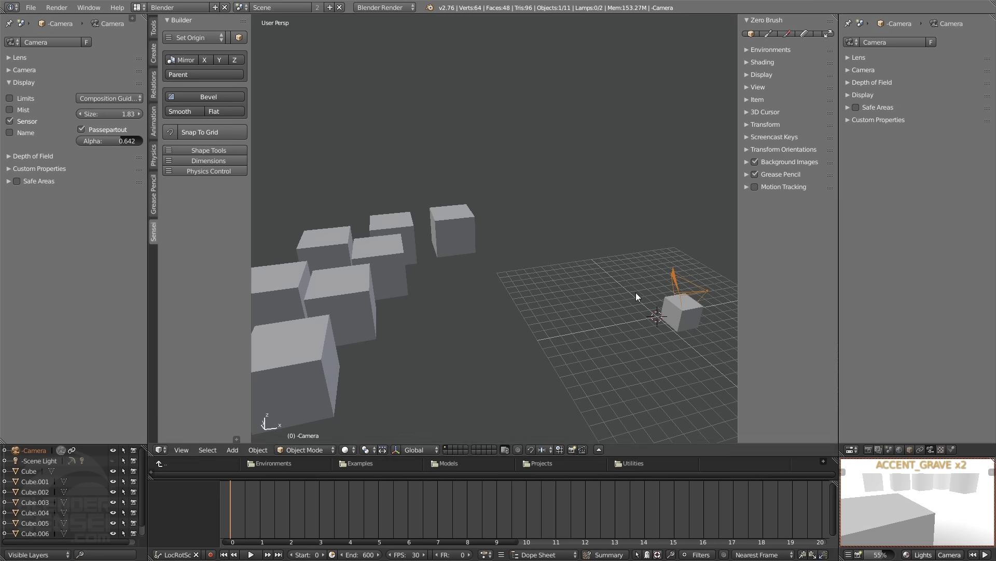
{"action": "key", "text": "KP_0"}
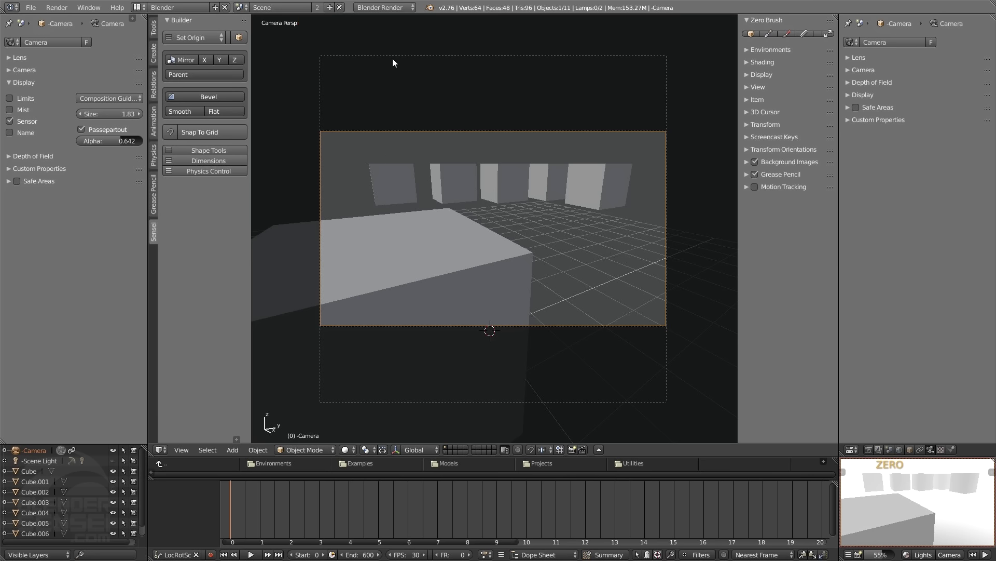
{"action": "left_click", "coordinate": [10, 121]}
{"action": "left_click", "coordinate": [10, 121]}
{"action": "left_click", "coordinate": [10, 121]}
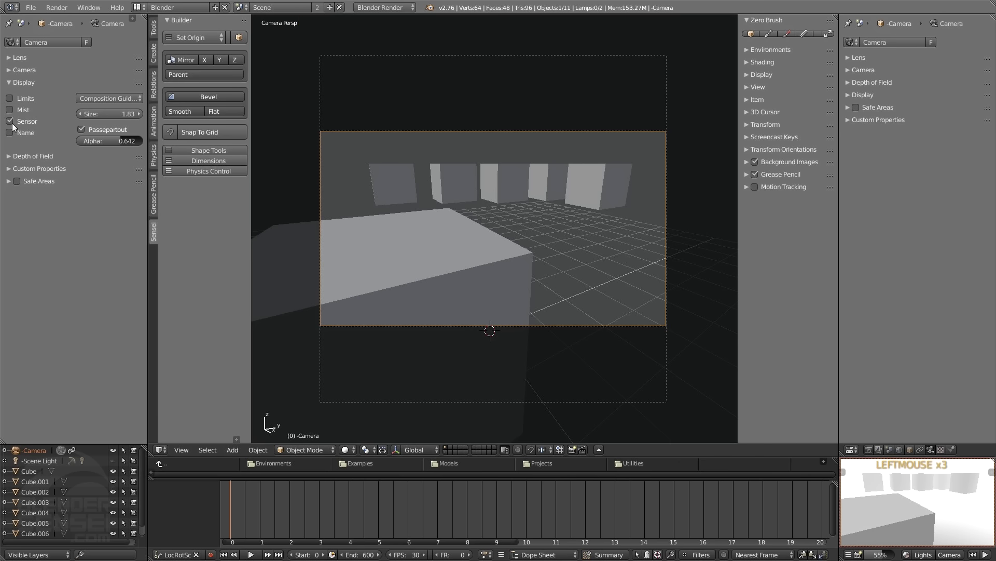
Show the camera's name in the viewport, and turn off both the Name and Sensor displays
{"action": "left_click", "coordinate": [10, 133]}
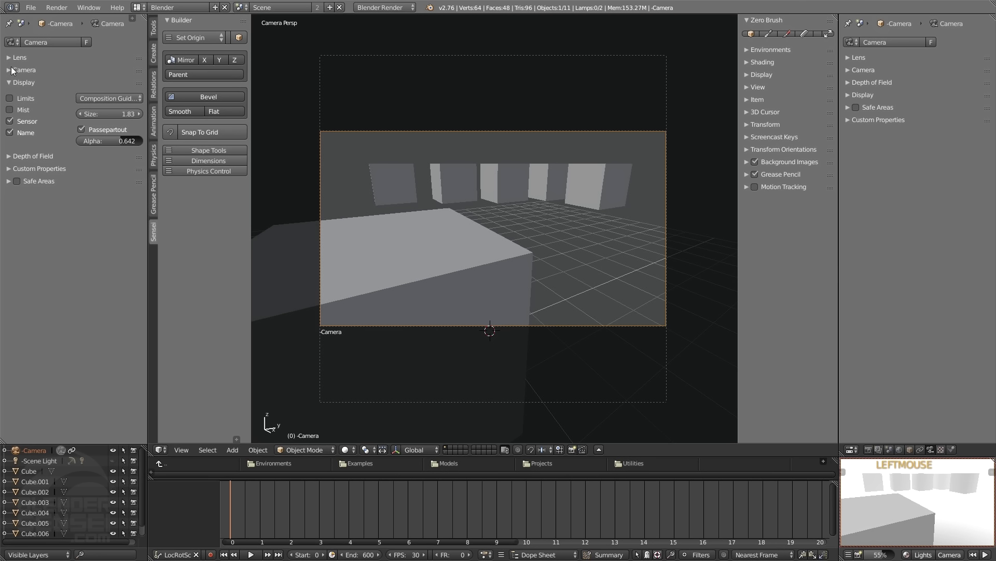
{"action": "left_click", "coordinate": [12, 133]}
{"action": "left_click", "coordinate": [9, 121]}
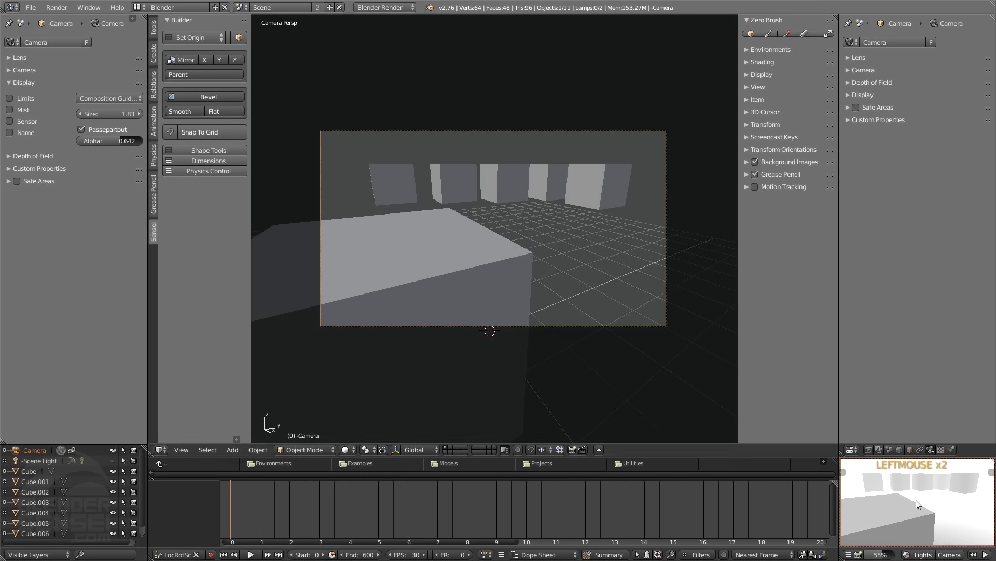
Move the camera back and turn it to frame the front cube before the row of cubes
{"action": "mouse_move", "coordinate": [914, 499]}
{"action": "middle_mouse_down"}
{"action": "mouse_move", "coordinate": [942, 509]}
{"action": "mouse_move", "coordinate": [861, 481]}
{"action": "mouse_move", "coordinate": [918, 490]}
{"action": "middle_mouse_up"}
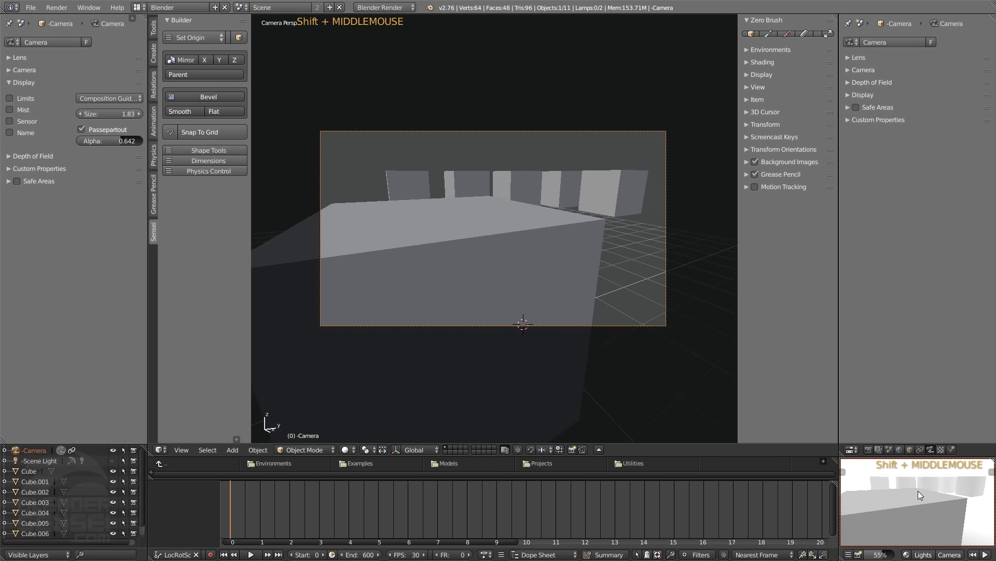
{"action": "scroll", "coordinate": [922, 493], "scroll_direction": "down", "scroll_amount": 4}
{"action": "scroll", "coordinate": [924, 499], "scroll_direction": "up", "scroll_amount": 5}
{"action": "scroll", "coordinate": [930, 487], "scroll_direction": "down", "scroll_amount": 2}
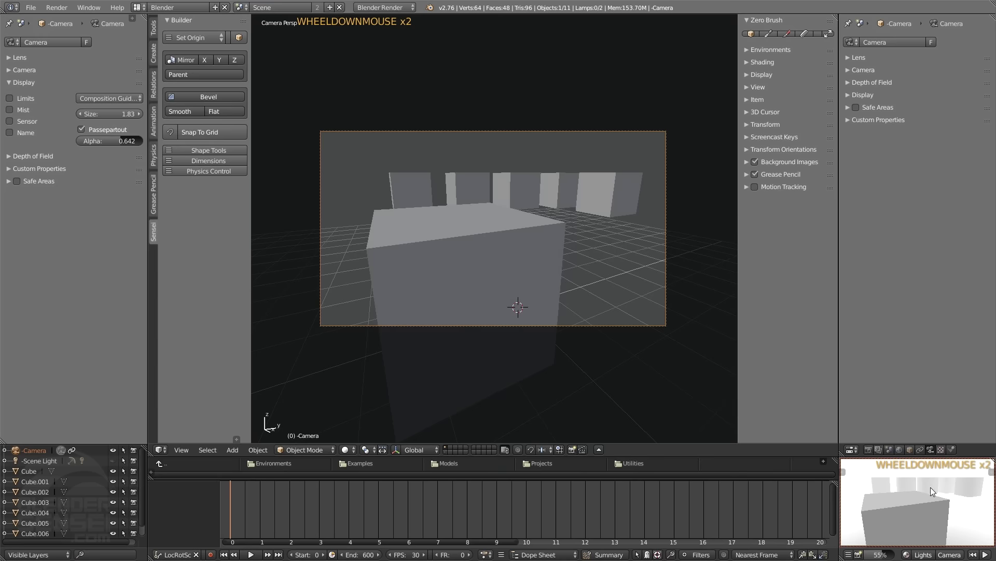
{"action": "mouse_move", "coordinate": [929, 490]}
{"action": "middle_mouse_down", "text": "ctrl"}
{"action": "mouse_move", "coordinate": [929, 509]}
{"action": "mouse_move", "coordinate": [941, 480]}
{"action": "mouse_move", "coordinate": [941, 506]}
{"action": "mouse_move", "coordinate": [938, 481]}
{"action": "mouse_move", "coordinate": [935, 495]}
{"action": "middle_mouse_up", "text": "ctrl"}
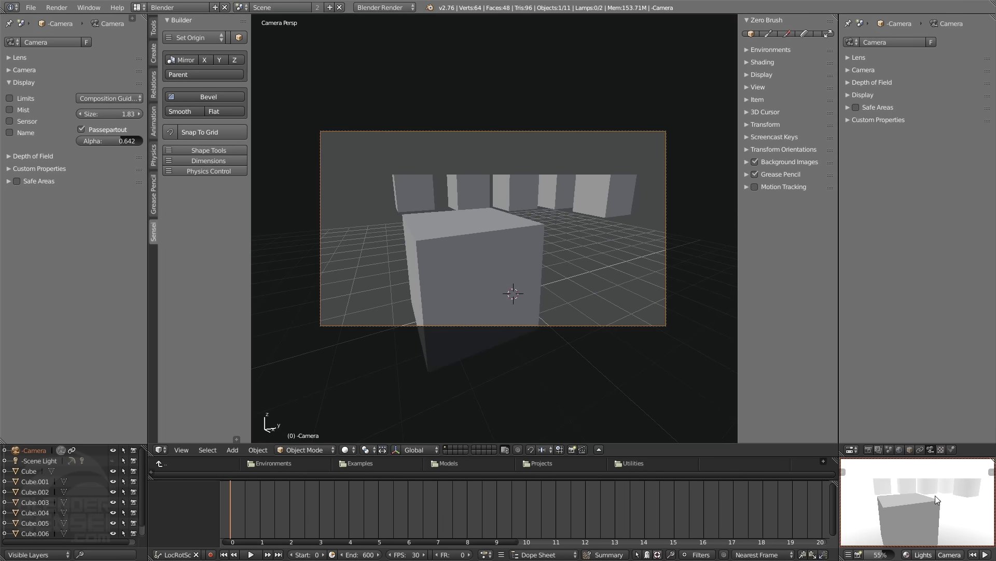
Shift the camera closer to the front cube, and compare the scene from outside the camera and through it
{"action": "middle_click_drag", "start_coordinate": [519, 207], "coordinate": [500, 192], "text": "shift"}
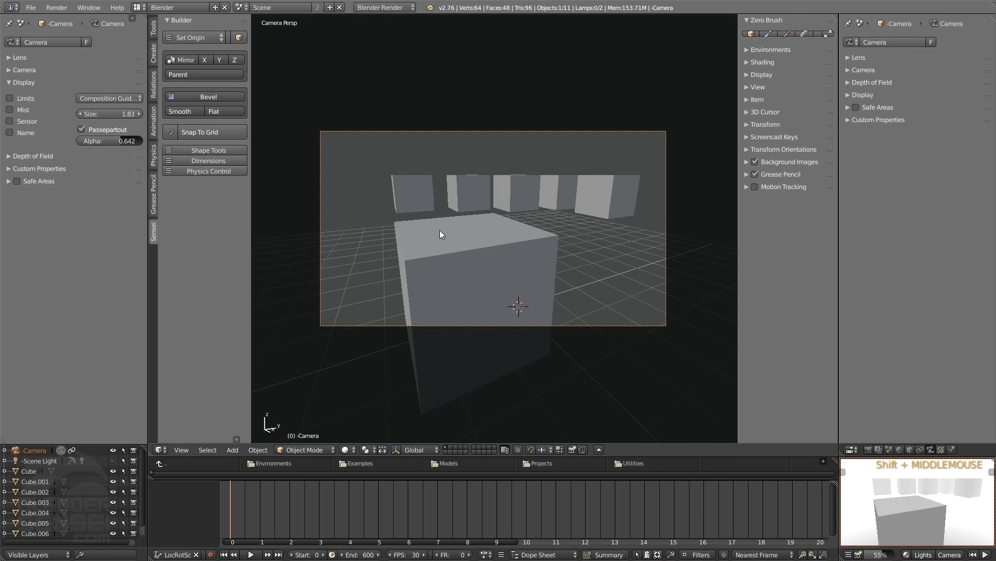
{"action": "middle_click_drag", "start_coordinate": [440, 230], "coordinate": [455, 239]}
{"action": "key", "text": "0"}
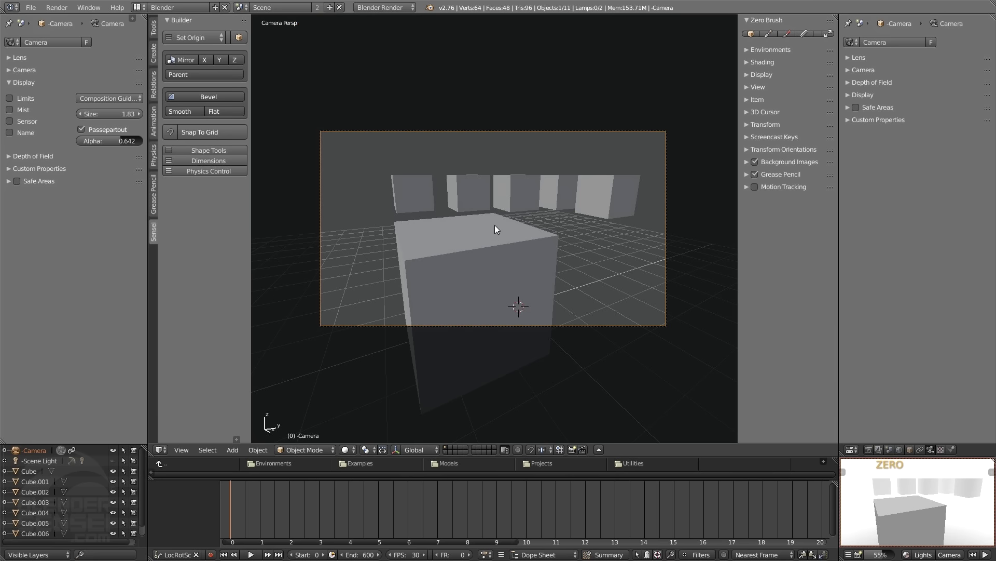
{"action": "middle_click_drag", "start_coordinate": [456, 212], "coordinate": [476, 220]}
{"action": "scroll", "coordinate": [481, 250], "scroll_direction": "down", "scroll_amount": 8}
{"action": "key", "text": "0"}
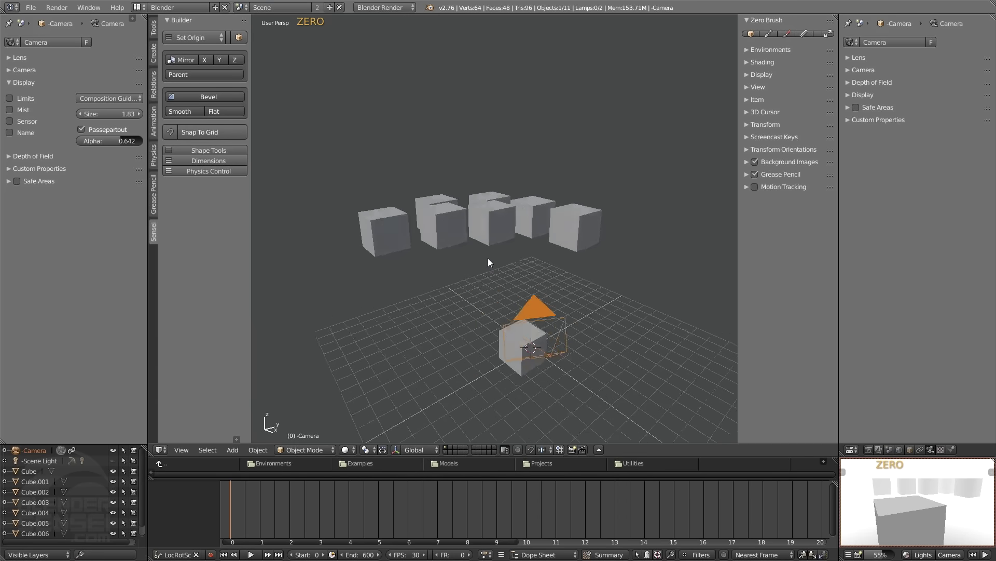
Turn on Lock Camera to View in the view settings and shift the camera from its own view
{"action": "left_click", "coordinate": [748, 88]}
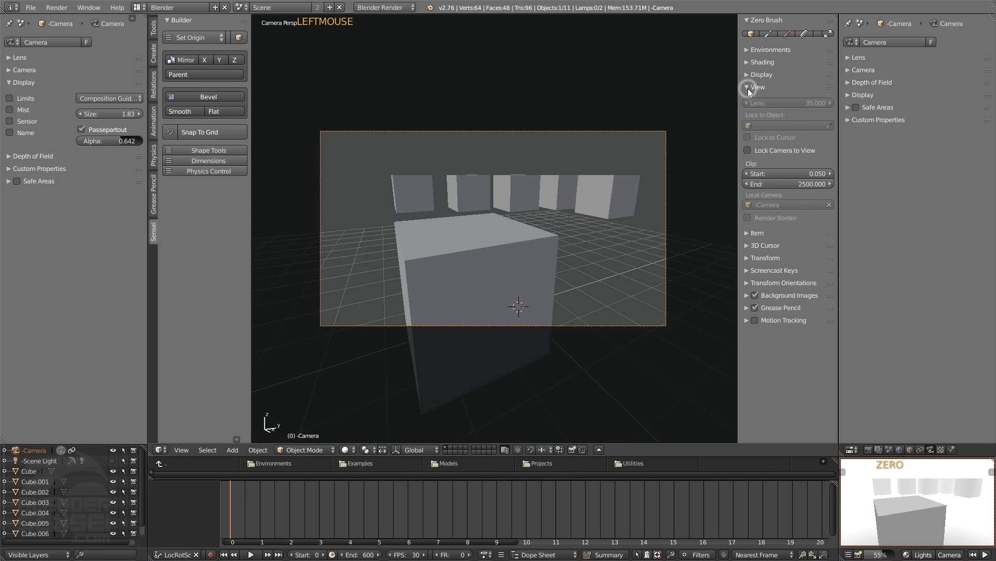
{"action": "left_click", "coordinate": [748, 150]}
{"action": "middle_click_drag", "start_coordinate": [542, 258], "coordinate": [535, 280], "text": "shift"}
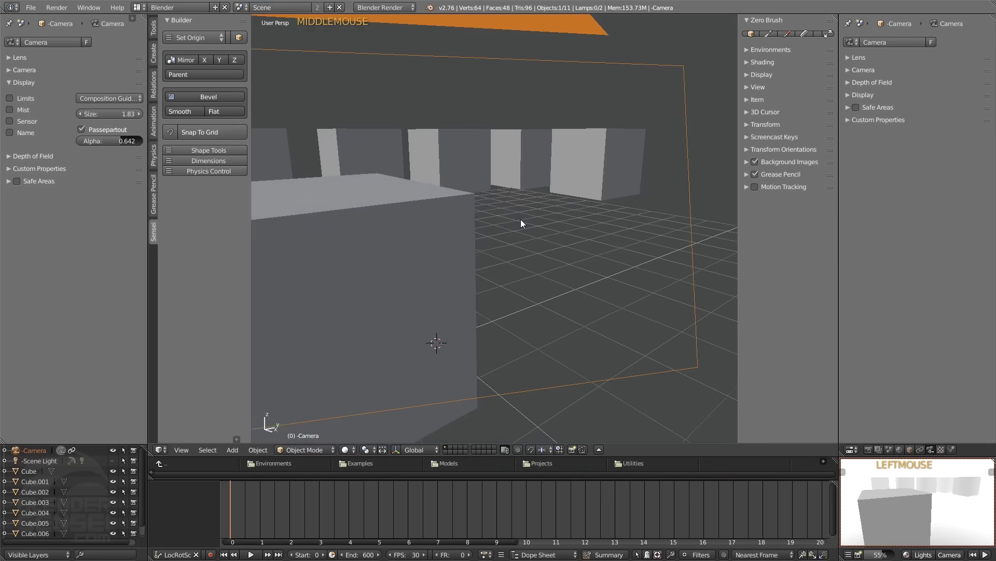
{"action": "middle_click_drag", "start_coordinate": [521, 220], "coordinate": [537, 287], "text": "shift"}
Select Cube.001, orbit to an elevated view over the group of cubes, and align the camera to that view
{"action": "left_click", "coordinate": [522, 294]}
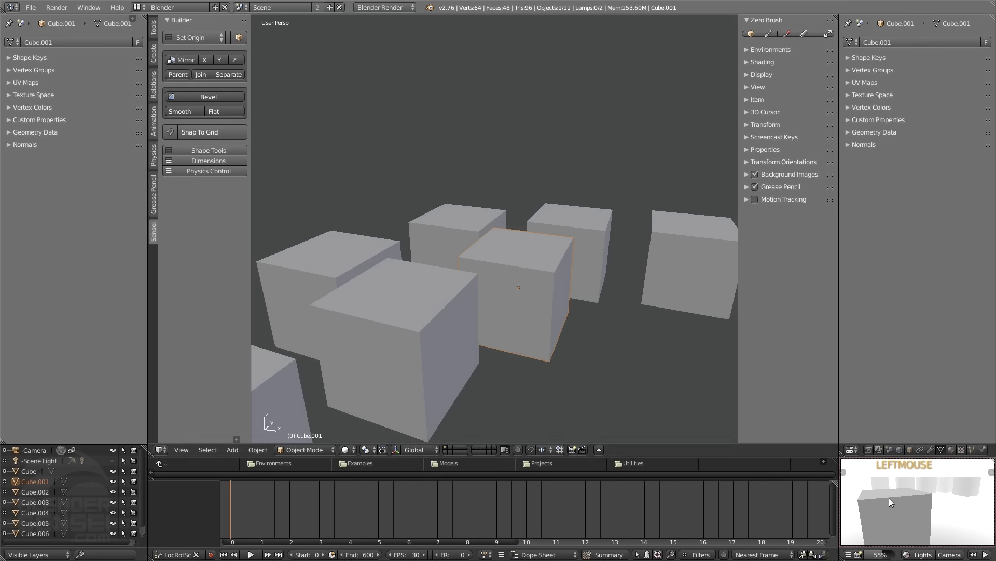
{"action": "middle_click_drag", "start_coordinate": [889, 497], "coordinate": [902, 472]}
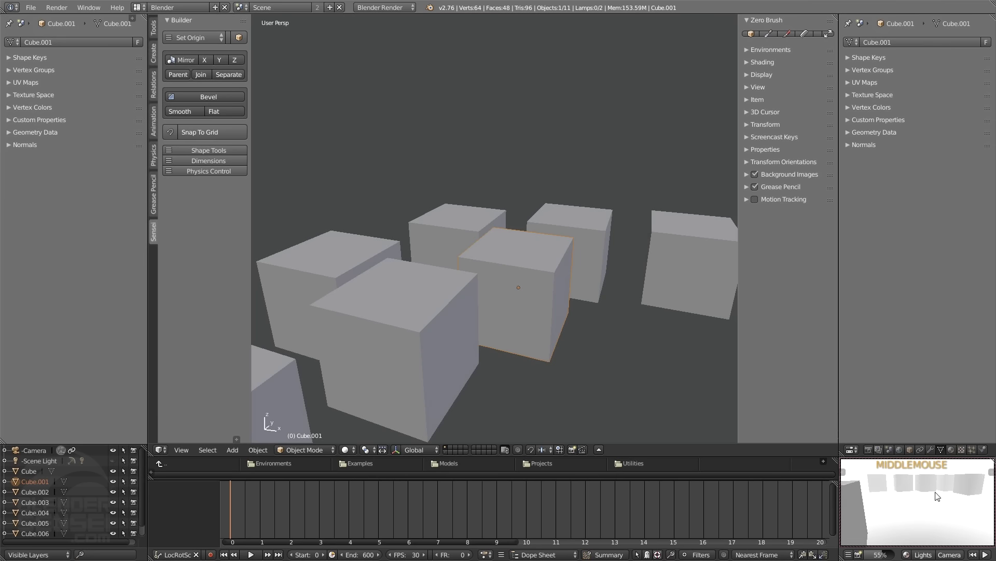
{"action": "middle_click_drag", "start_coordinate": [473, 170], "coordinate": [453, 226]}
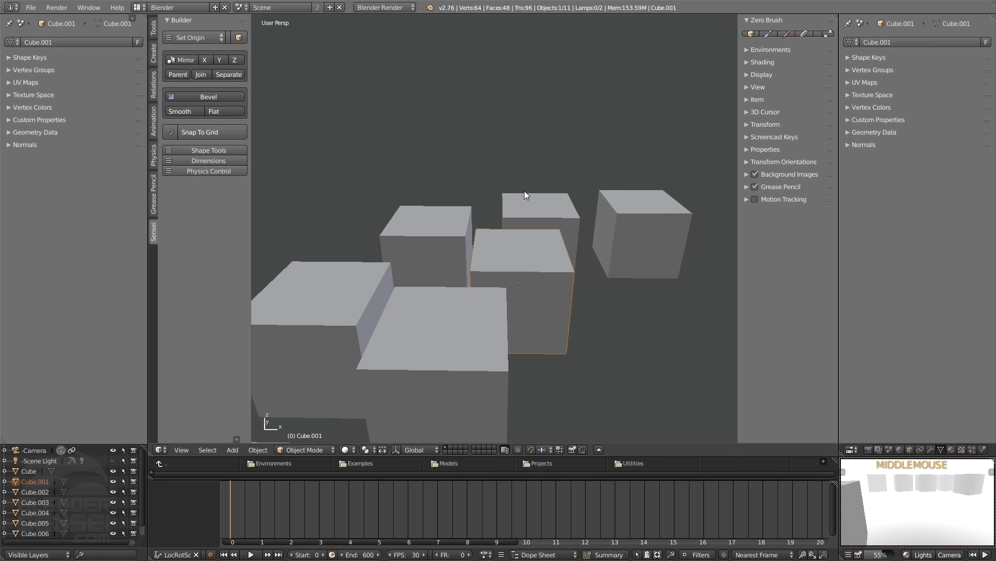
{"action": "key", "text": "ctrl+alt+KP_0"}
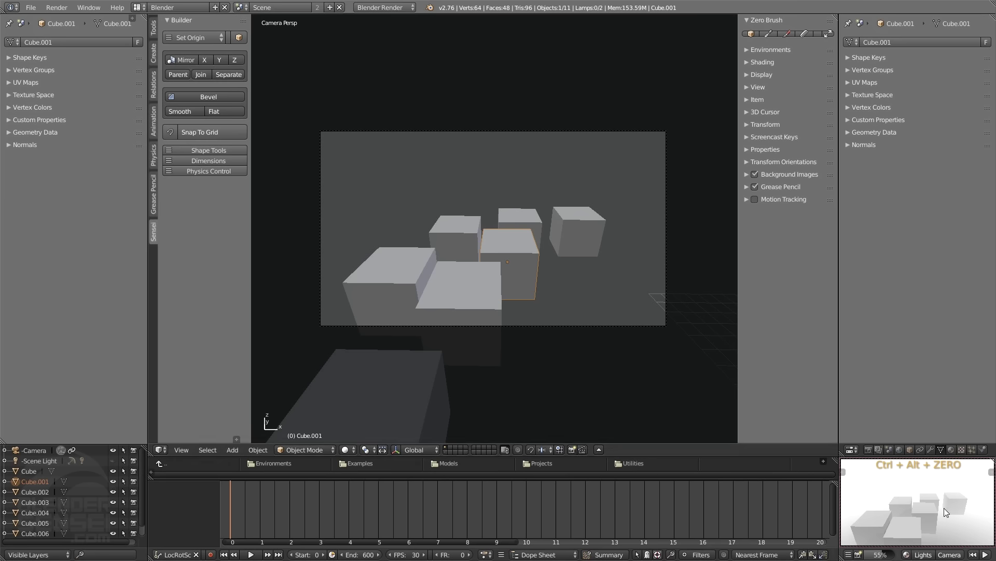
{"action": "scroll", "coordinate": [488, 244], "scroll_direction": "up", "scroll_amount": 3}
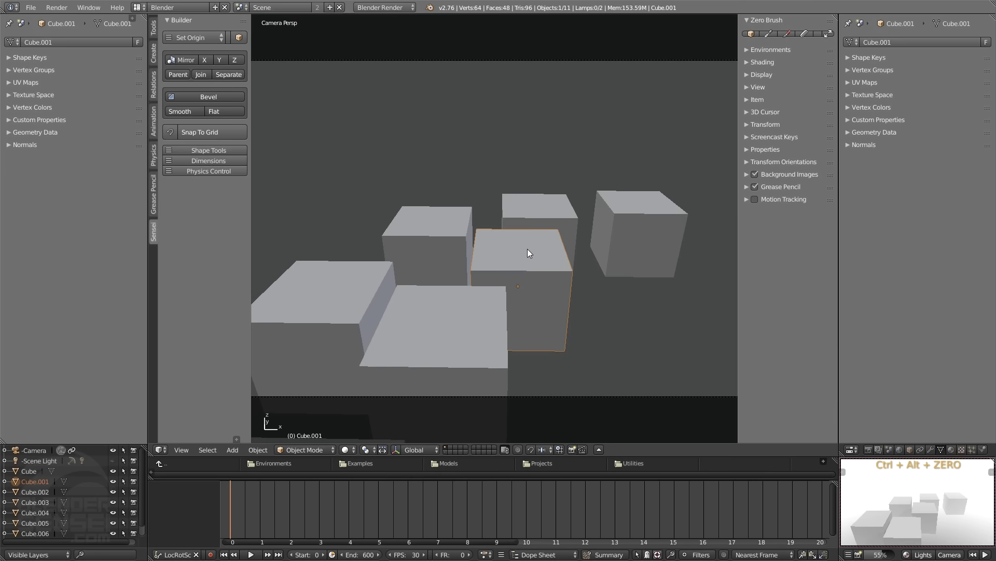
Leave the camera view, select Cube.002, and align the camera to a slightly rotated angle on the cubes
{"action": "middle_click_drag", "start_coordinate": [527, 248], "coordinate": [468, 274]}
{"action": "scroll", "coordinate": [455, 279], "scroll_direction": "down", "scroll_amount": 4}
{"action": "left_click", "coordinate": [492, 259]}
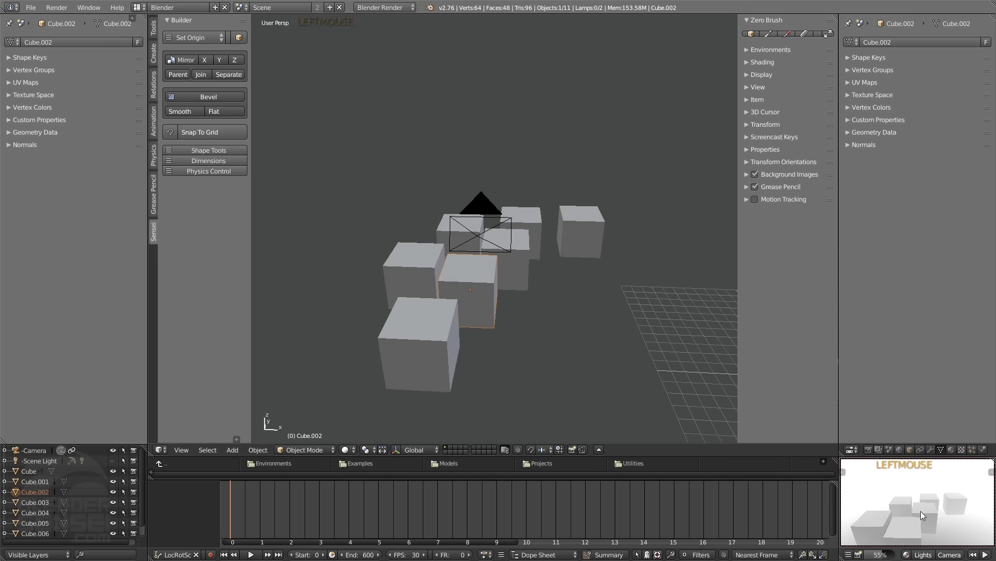
{"action": "scroll", "coordinate": [448, 263], "scroll_direction": "up", "scroll_amount": 3}
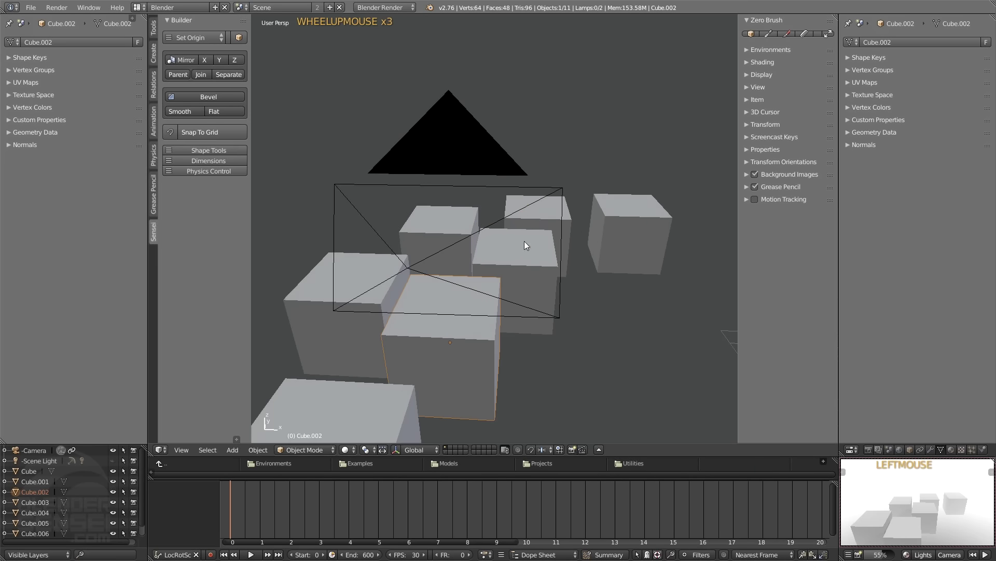
{"action": "middle_click_drag", "start_coordinate": [470, 252], "coordinate": [453, 253]}
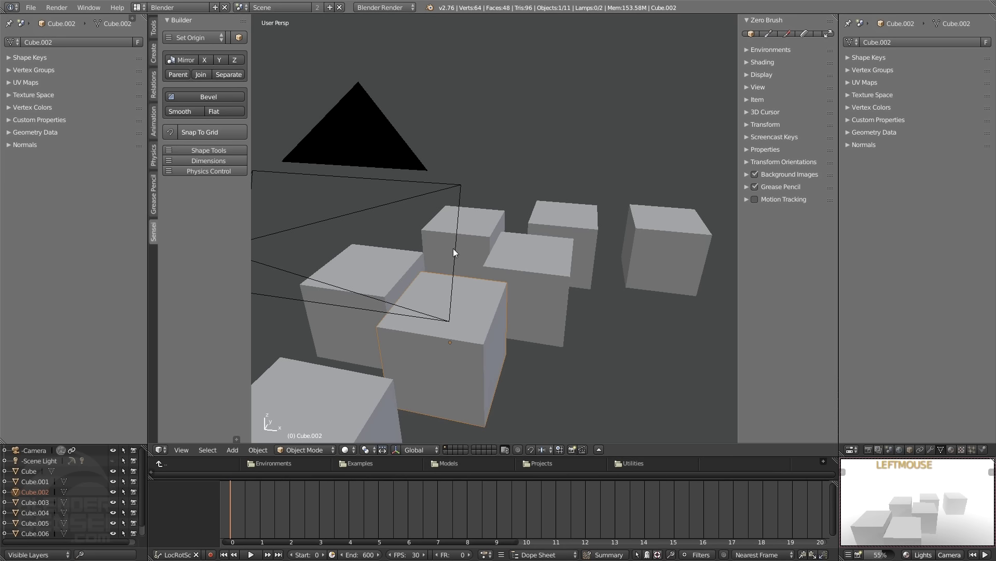
{"action": "key", "text": "KP_0"}
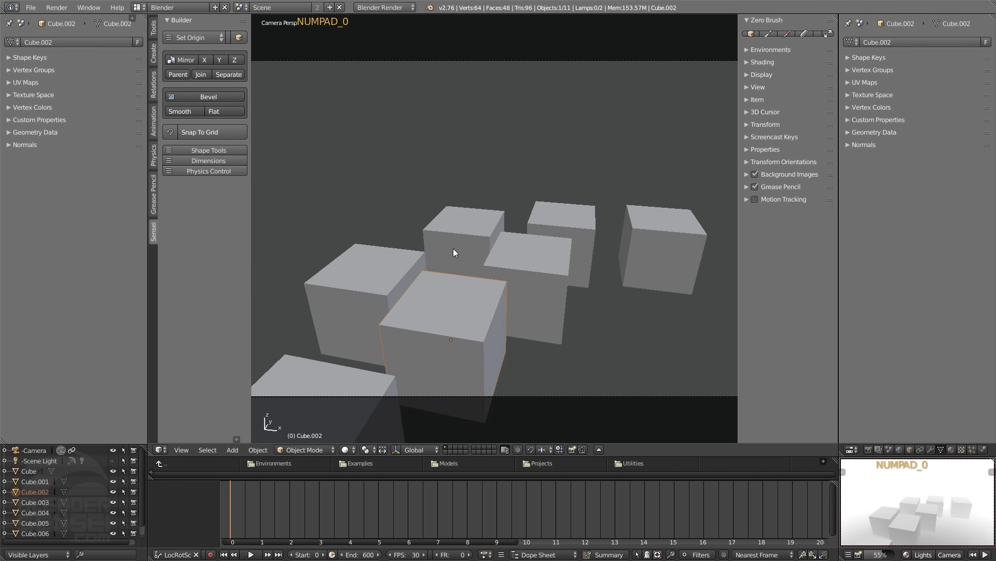
Orbit to the opposite side of the cubes and align the camera to the view facing back toward the grid
{"action": "scroll", "coordinate": [496, 171], "scroll_direction": "down", "scroll_amount": 2}
{"action": "middle_click_drag", "start_coordinate": [489, 187], "coordinate": [538, 255]}
{"action": "scroll", "coordinate": [548, 209], "scroll_direction": "down", "scroll_amount": 3}
{"action": "scroll", "coordinate": [543, 263], "scroll_direction": "up", "scroll_amount": 3}
{"action": "middle_click_drag", "start_coordinate": [479, 221], "coordinate": [567, 222]}
{"action": "middle_click_drag", "start_coordinate": [566, 222], "coordinate": [530, 232], "text": "shift"}
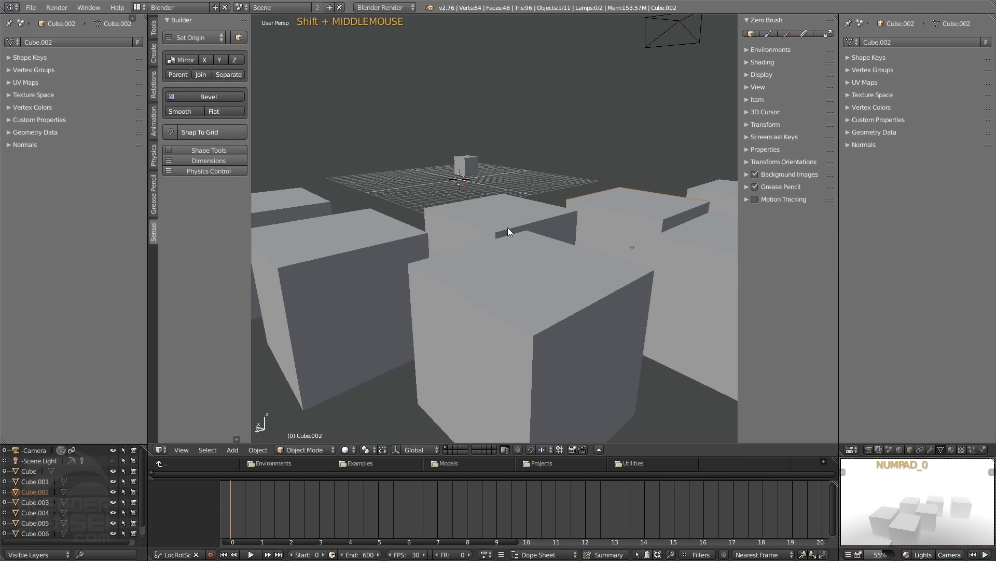
{"action": "key", "text": "KP_0"}
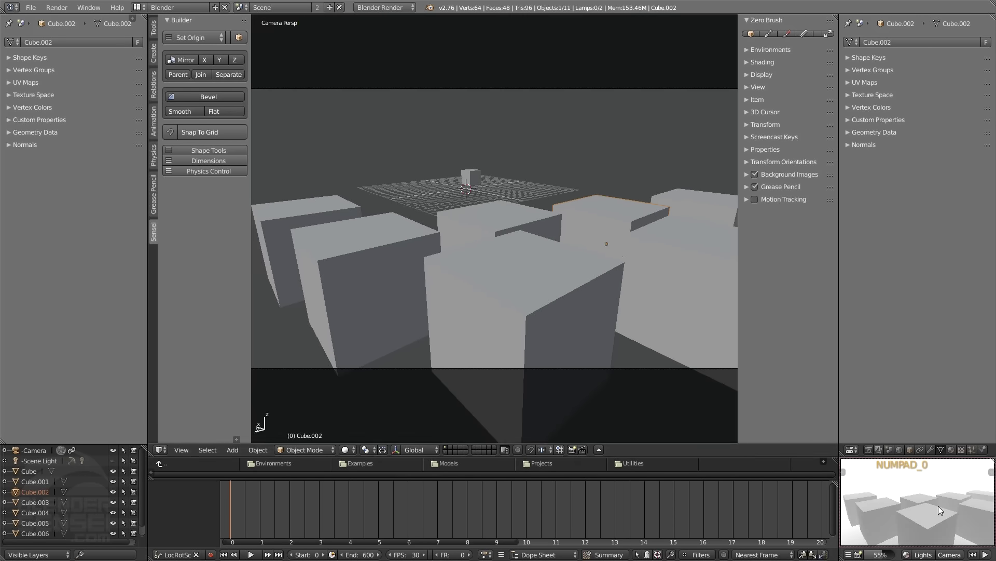
{"action": "key", "text": "ctrl+alt+KP_0"}
Select the camera in the viewport and show its Depth of Field settings in place of the Display settings
{"action": "middle_click_drag", "start_coordinate": [648, 338], "coordinate": [427, 269]}
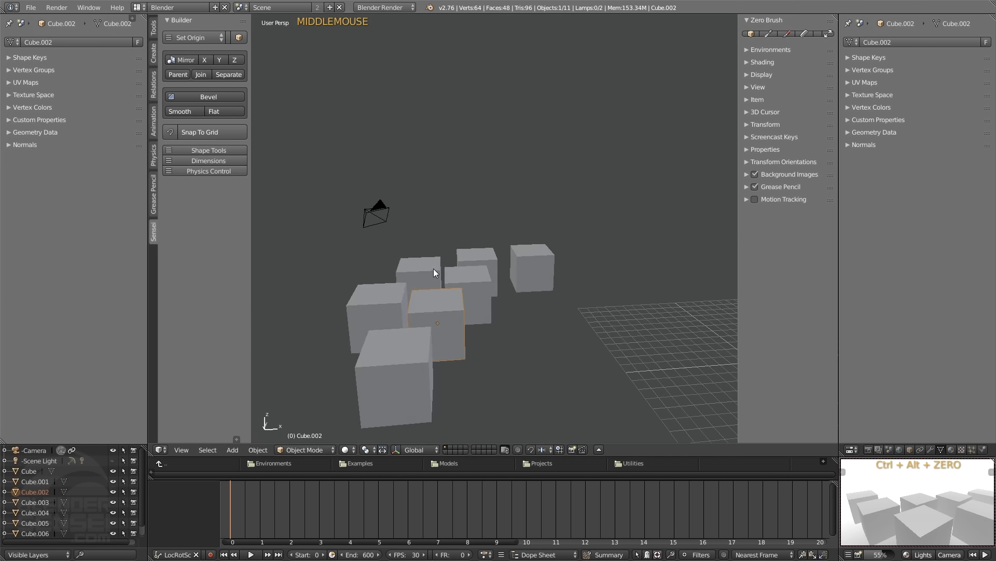
{"action": "left_click", "coordinate": [381, 211]}
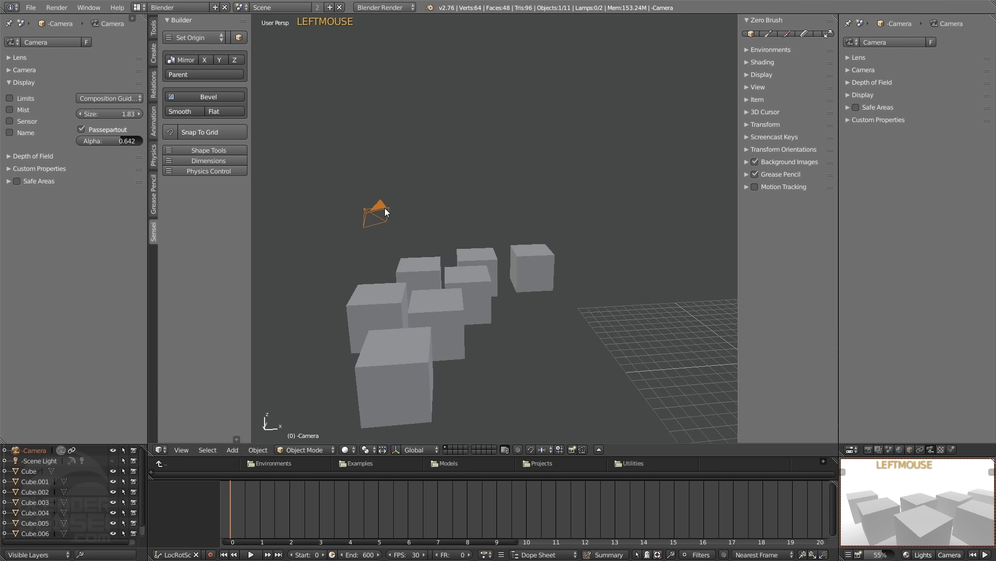
{"action": "left_click", "coordinate": [9, 82]}
{"action": "left_click", "coordinate": [11, 95]}
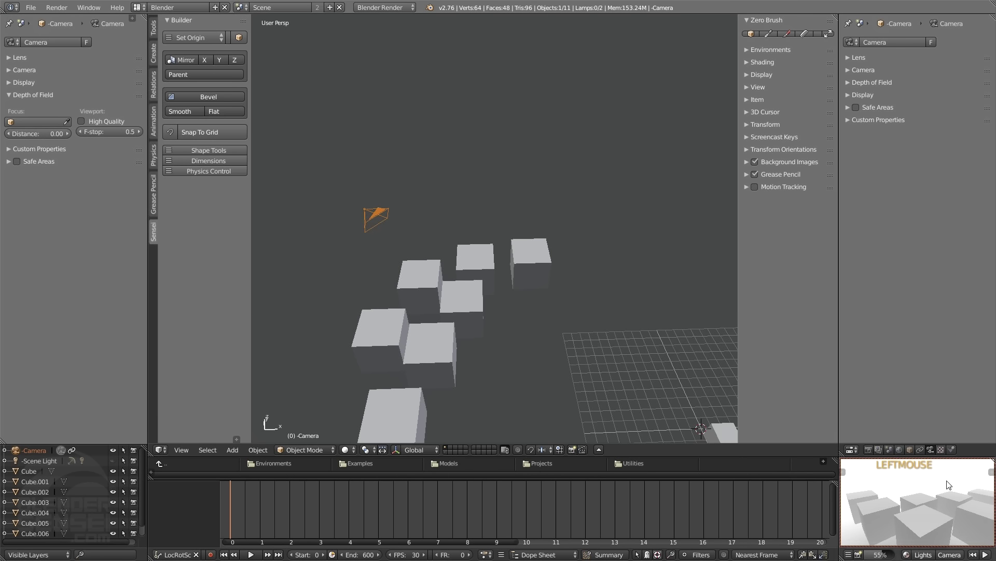
Turn the camera slightly over the cubes, select Cube.003, and apply Focus Selected from the camera options
{"action": "middle_click_drag", "start_coordinate": [911, 510], "coordinate": [887, 521]}
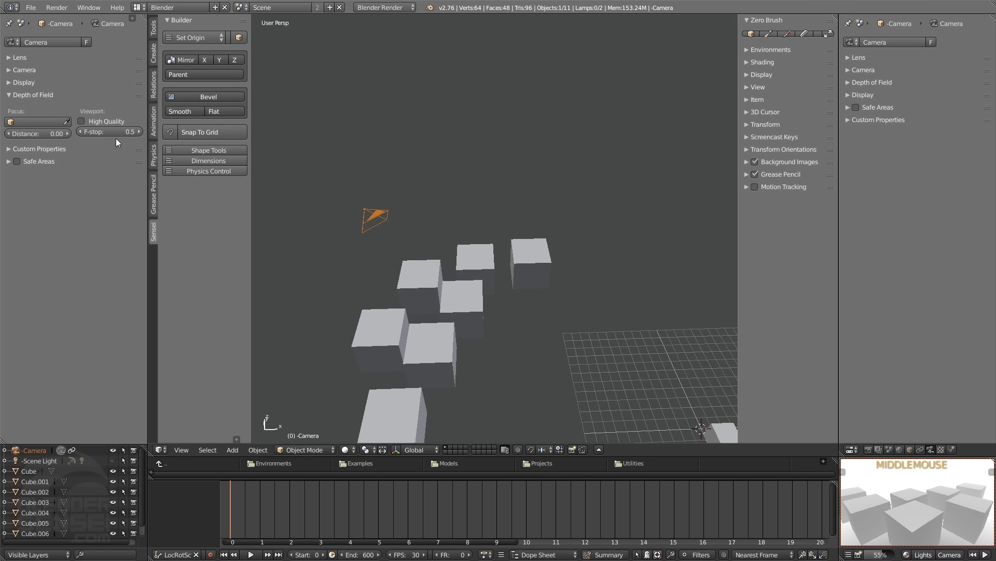
{"action": "left_click", "coordinate": [954, 553]}
{"action": "middle_click_drag", "start_coordinate": [597, 343], "coordinate": [457, 247]}
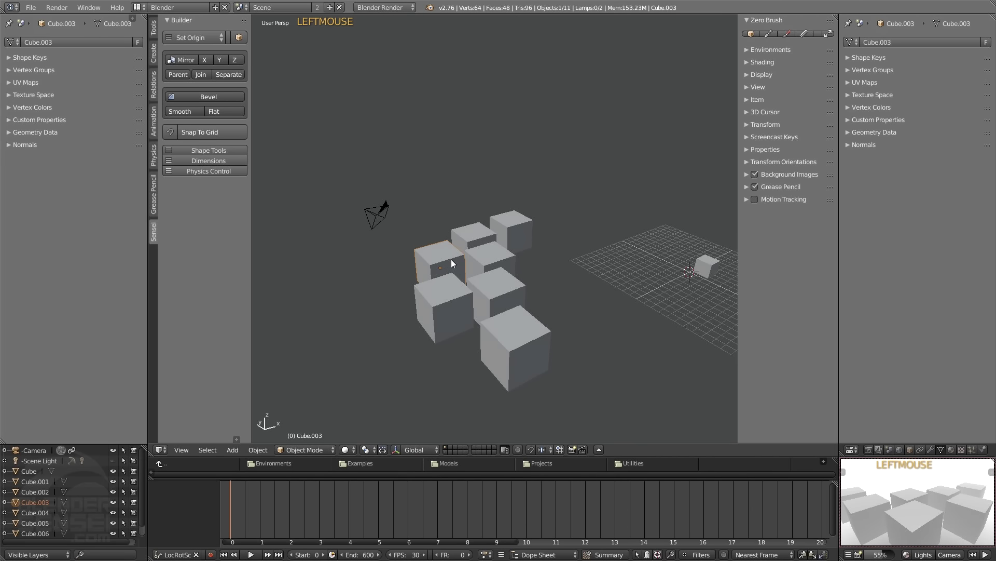
{"action": "left_click", "coordinate": [456, 262]}
{"action": "left_click", "coordinate": [956, 540]}
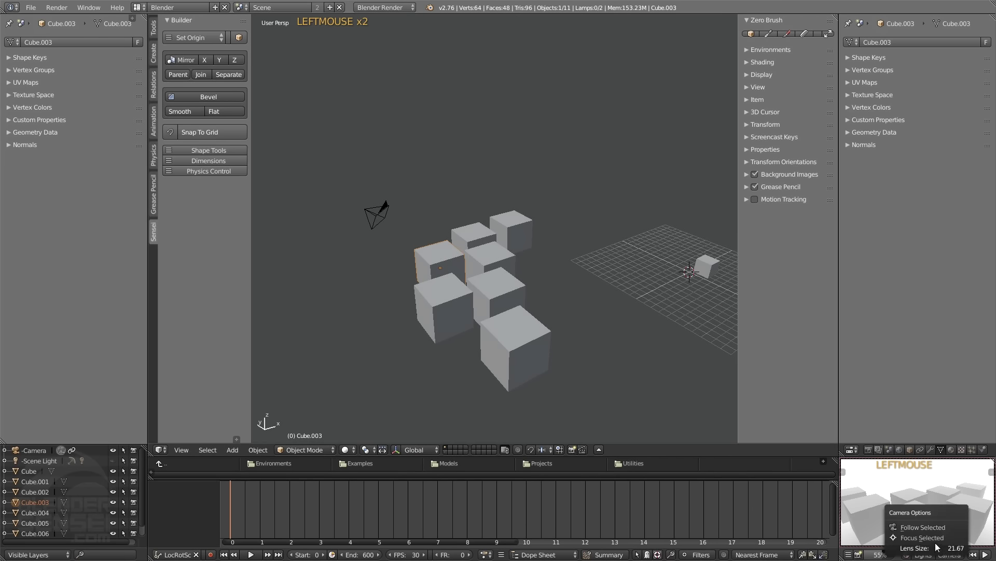
{"action": "left_click", "coordinate": [934, 540]}
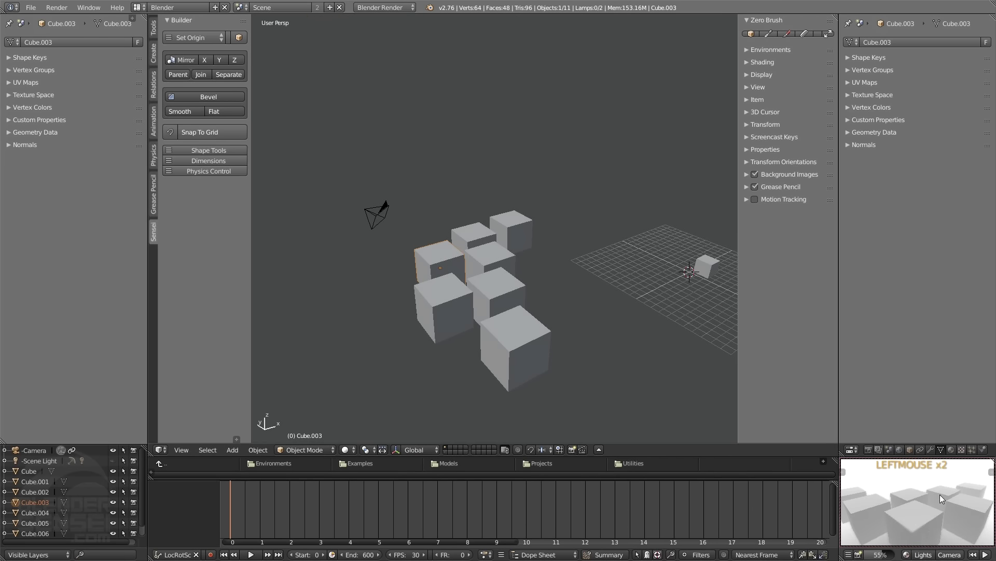
Move the camera back to frame the group of cubes, and adjust the Focus amount in the camera options, trying 0.23
{"action": "middle_click_drag", "start_coordinate": [939, 494], "coordinate": [937, 499]}
{"action": "scroll", "coordinate": [940, 496], "scroll_direction": "down", "scroll_amount": 2}
{"action": "scroll", "coordinate": [939, 499], "scroll_direction": "up", "scroll_amount": 1}
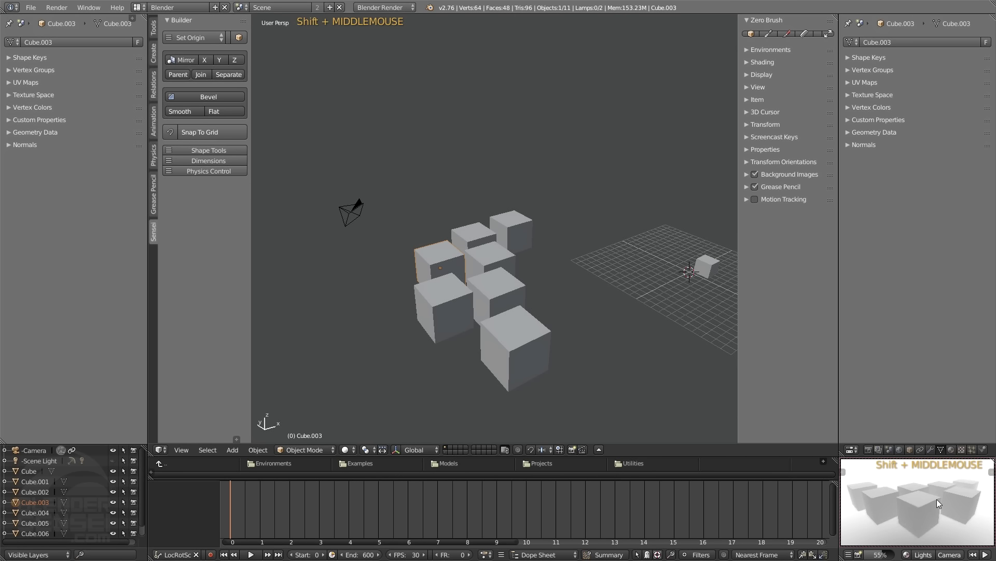
{"action": "scroll", "coordinate": [939, 500], "scroll_direction": "up", "scroll_amount": 1}
{"action": "left_click", "coordinate": [939, 500]}
{"action": "mouse_move", "coordinate": [963, 542]}
{"action": "left_mouse_down"}
{"action": "mouse_move", "coordinate": [987, 541]}
{"action": "mouse_move", "coordinate": [950, 538]}
{"action": "left_mouse_up"}
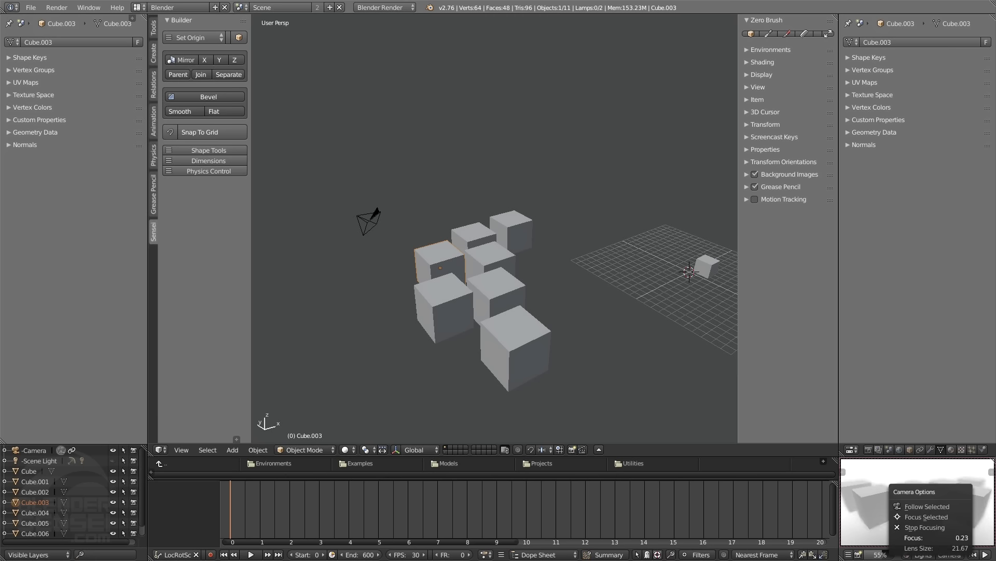
{"action": "left_click", "coordinate": [949, 555]}
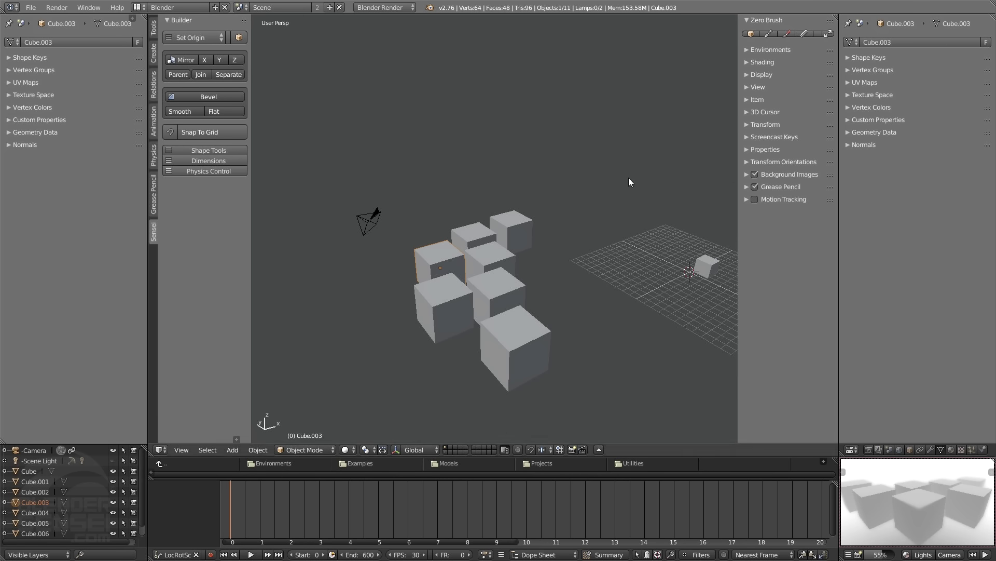
Select the camera, check its custom properties, and turn on Safe Areas
{"action": "left_click", "coordinate": [372, 222]}
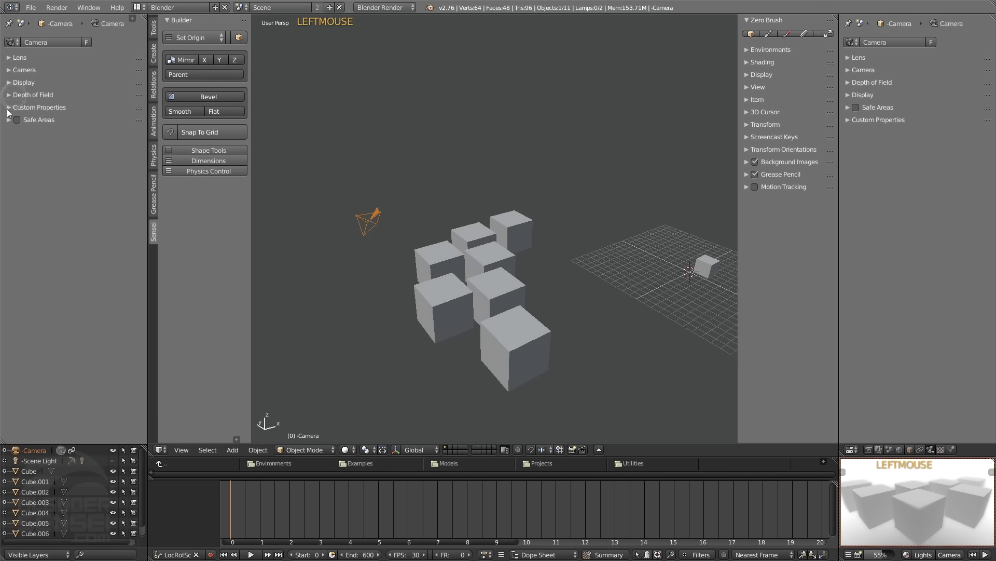
{"action": "left_click", "coordinate": [9, 106]}
{"action": "left_click", "coordinate": [9, 107]}
{"action": "left_click", "coordinate": [17, 122]}
{"action": "left_click", "coordinate": [17, 123]}
{"action": "left_click", "coordinate": [16, 122]}
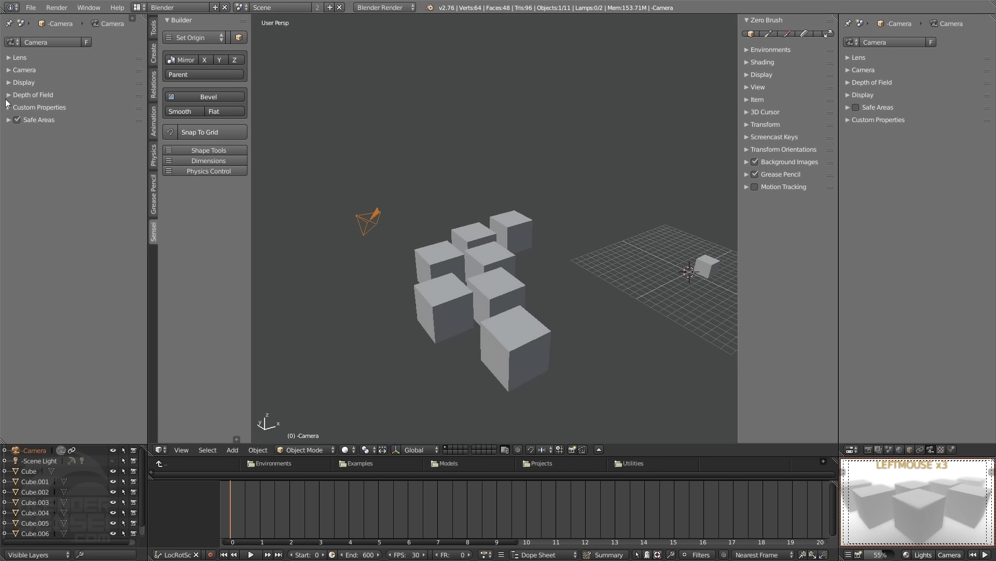
Set the title safe margins to X 0.493 and Y 0.343, and the action safe margins to X 0.308 and Y 0.092
{"action": "left_click", "coordinate": [32, 120]}
{"action": "left_click_drag", "start_coordinate": [35, 159], "coordinate": [15, 201]}
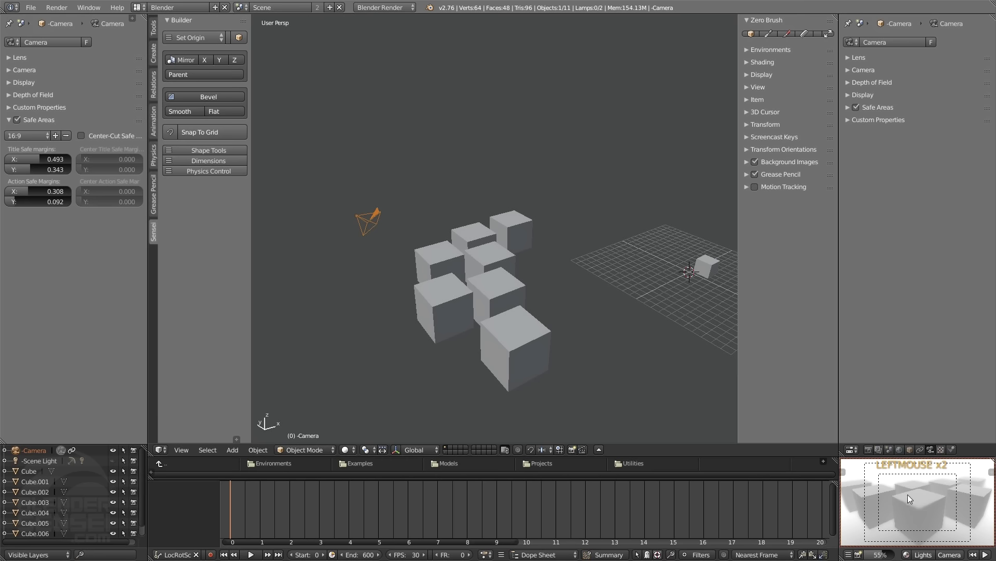
{"action": "left_click", "coordinate": [7, 120]}
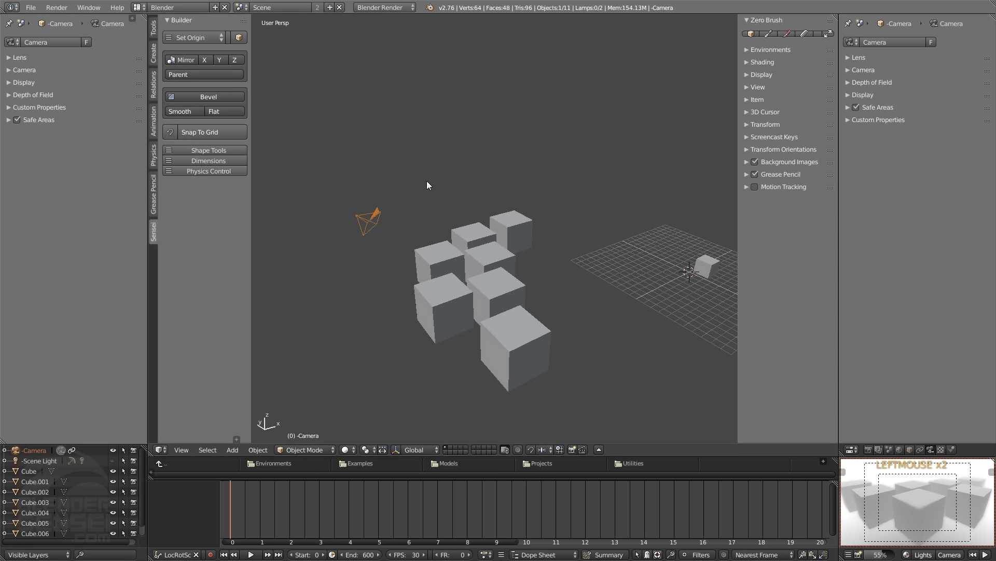
Place the 3D cursor in the empty space beside the cubes and add a second camera there
{"action": "middle_click_drag", "start_coordinate": [455, 153], "coordinate": [365, 226]}
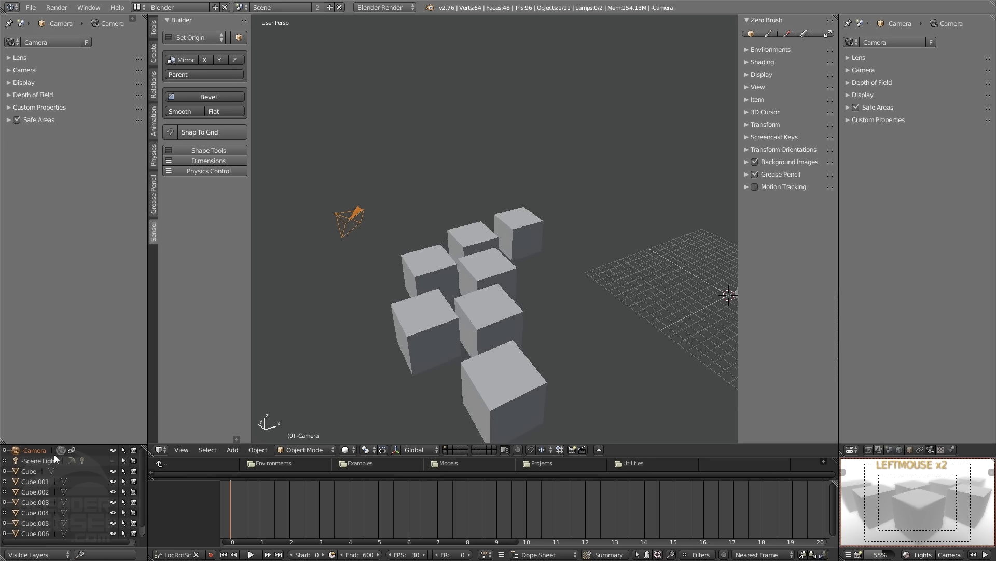
{"action": "middle_click_drag", "start_coordinate": [384, 312], "coordinate": [437, 266], "text": "shift"}
{"action": "key", "text": "shift+a"}
{"action": "right_click", "coordinate": [608, 205]}
{"action": "mouse_move", "coordinate": [608, 207]}
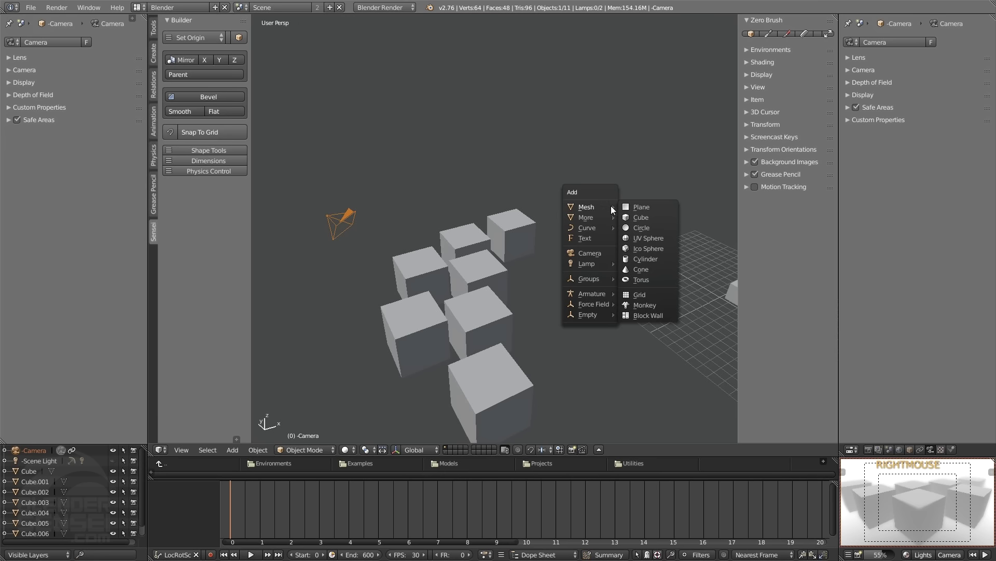
{"action": "left_click", "coordinate": [593, 253]}
Move the new camera down below the 3D cursor, view both cameras from a lower angle, and deselect everything
{"action": "middle_click_drag", "start_coordinate": [582, 276], "coordinate": [593, 211]}
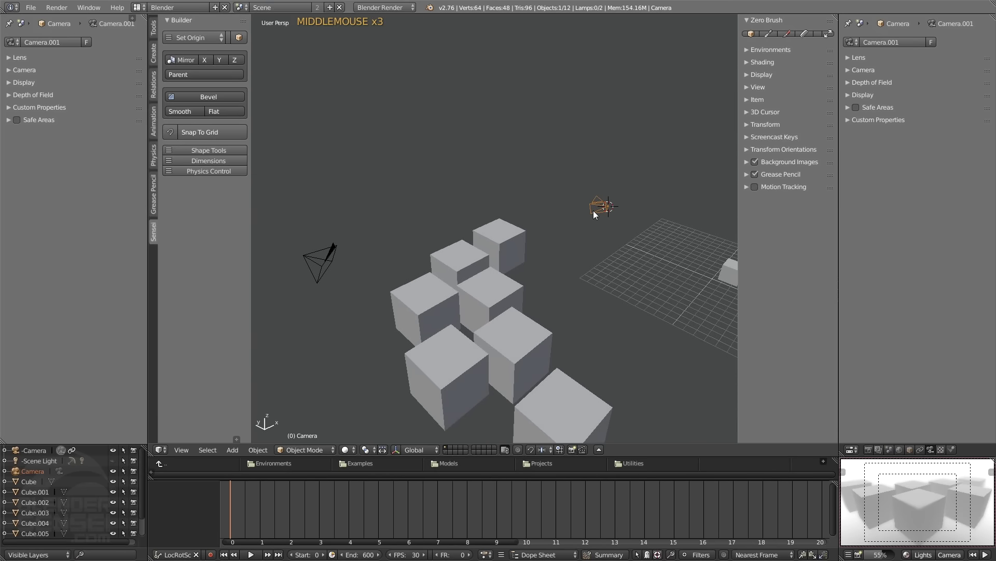
{"action": "key", "text": "g"}
{"action": "left_click", "coordinate": [618, 244]}
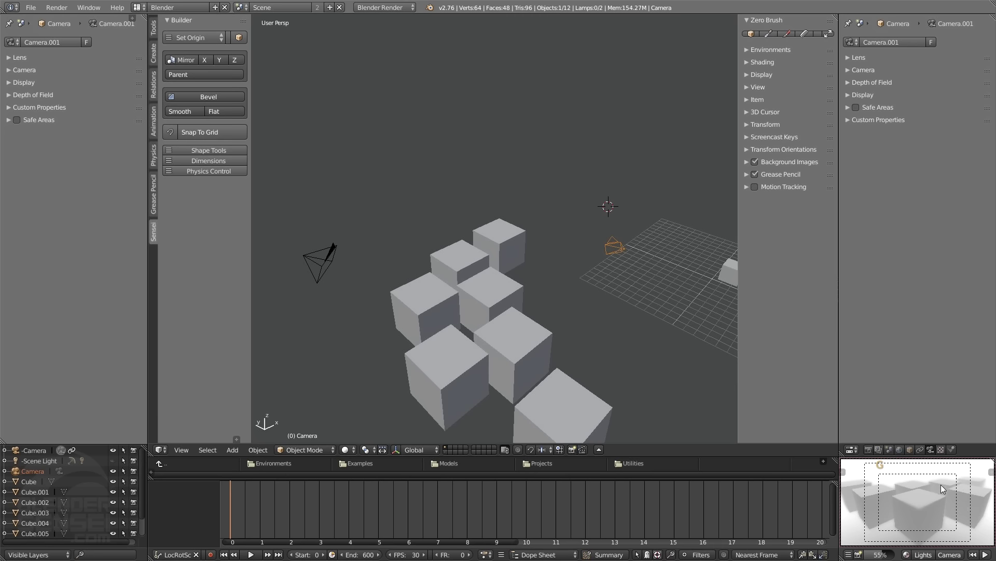
{"action": "middle_click_drag", "start_coordinate": [610, 243], "coordinate": [330, 304]}
{"action": "triple_click", "coordinate": [603, 249]}
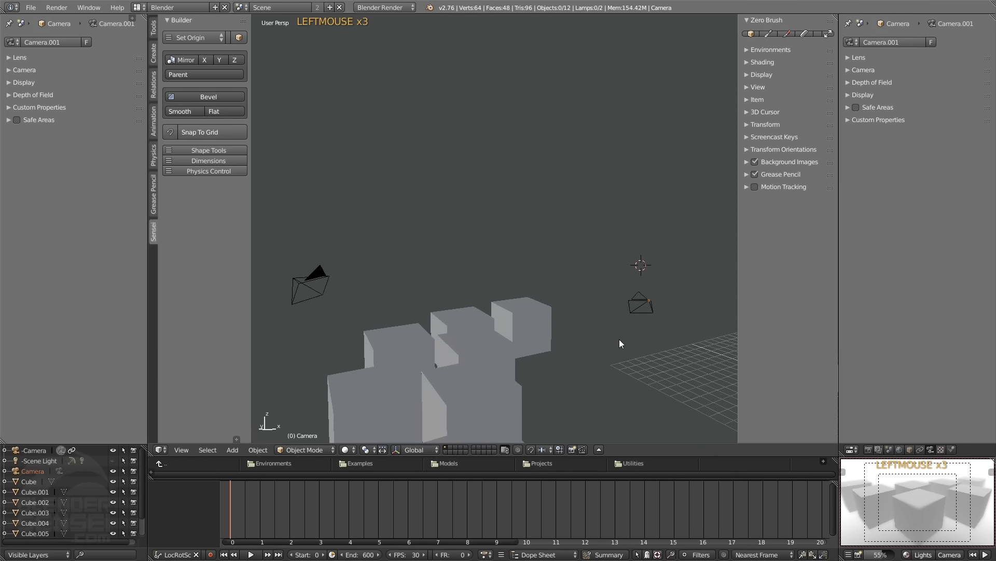
Make the newly added camera the active scene camera
{"action": "middle_click_drag", "start_coordinate": [429, 304], "coordinate": [339, 297], "text": "shift"}
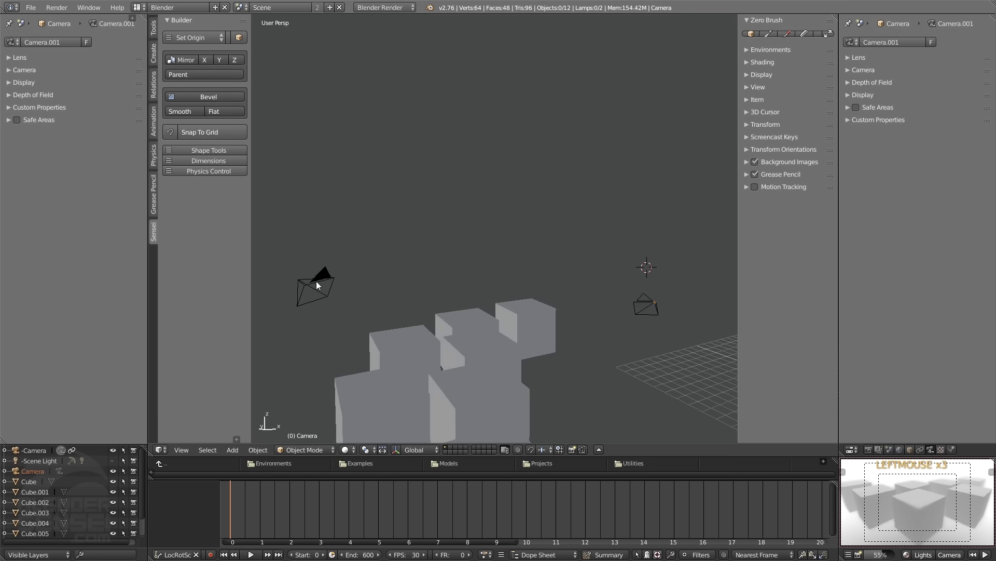
{"action": "middle_click_drag", "start_coordinate": [356, 293], "coordinate": [313, 310], "text": "shift"}
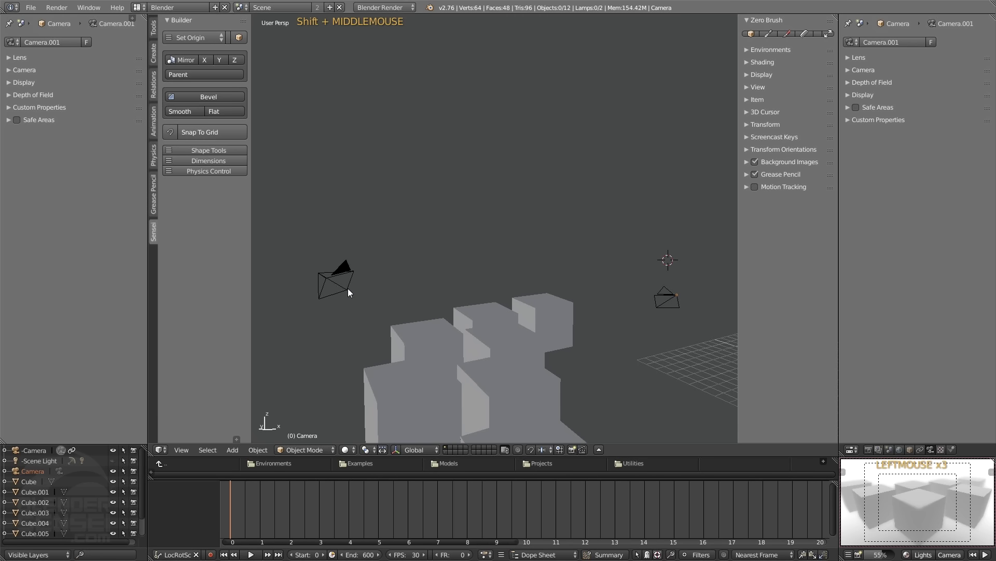
{"action": "middle_click_drag", "start_coordinate": [507, 269], "coordinate": [478, 281], "text": "shift"}
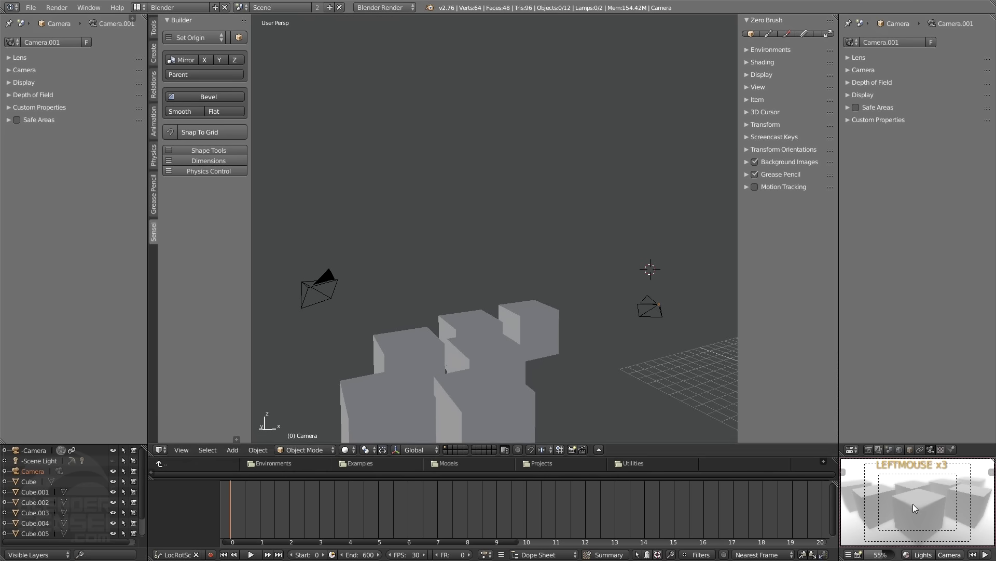
{"action": "left_click", "coordinate": [955, 557]}
{"action": "left_click", "coordinate": [949, 554]}
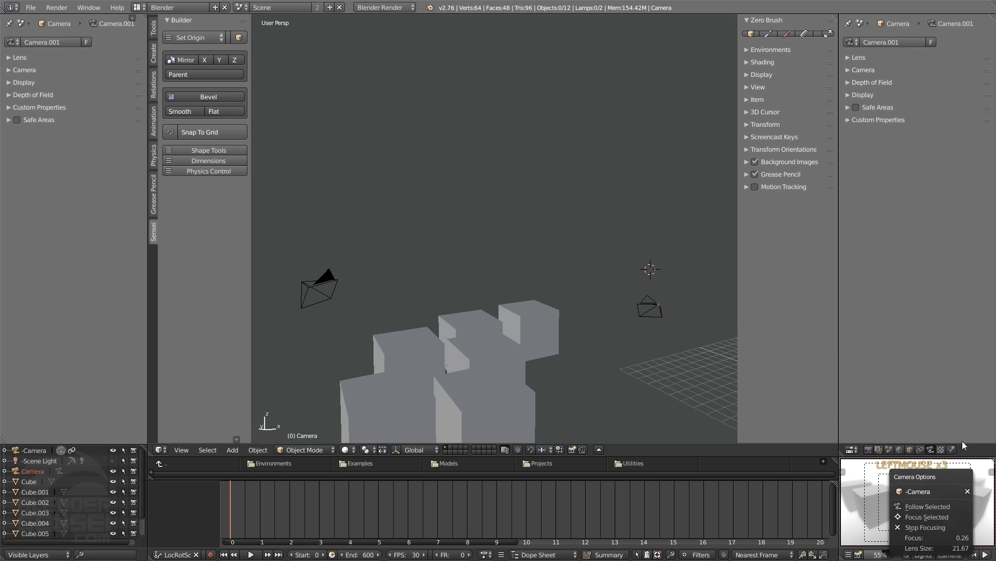
{"action": "left_click", "coordinate": [926, 490]}
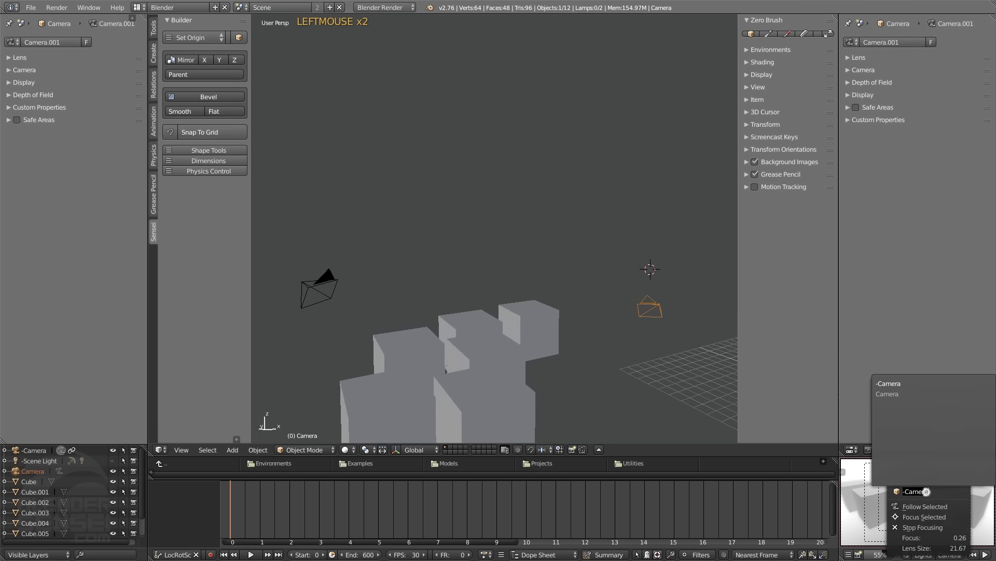
{"action": "left_click", "coordinate": [891, 394]}
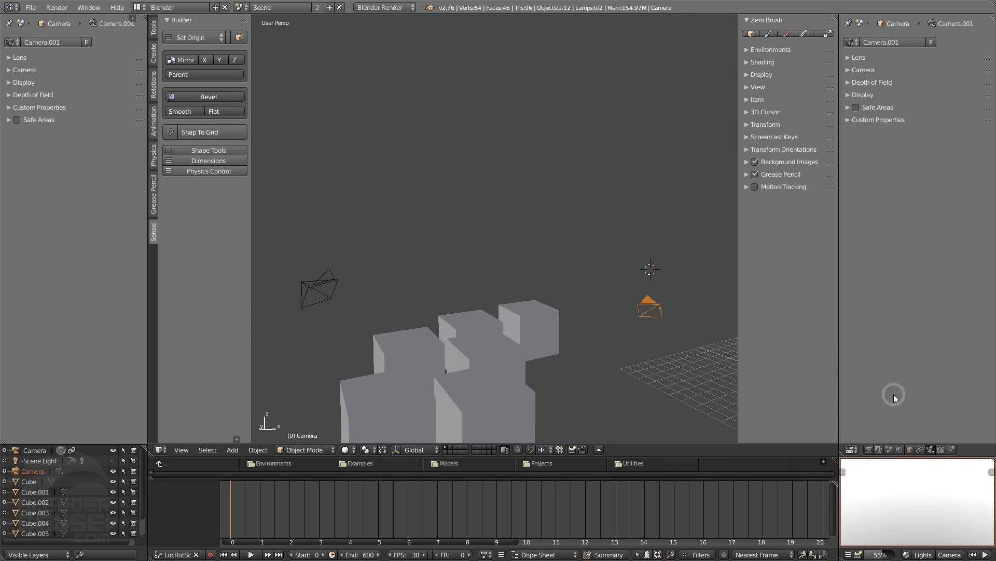
Move the new camera over to the cubes and pull it back until several cubes are in its view
{"action": "scroll", "coordinate": [929, 502], "scroll_direction": "down", "scroll_amount": 14}
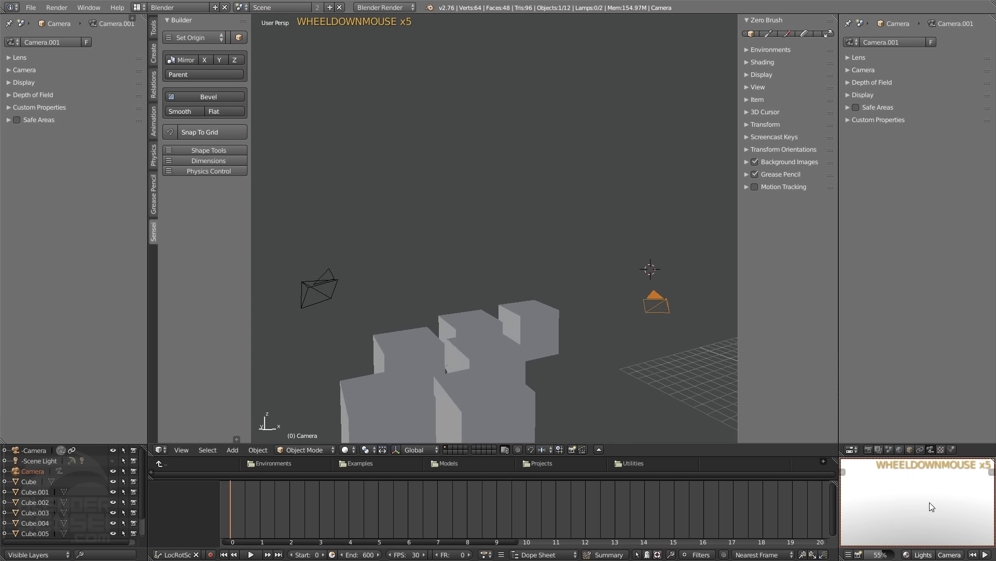
{"action": "key", "text": "g"}
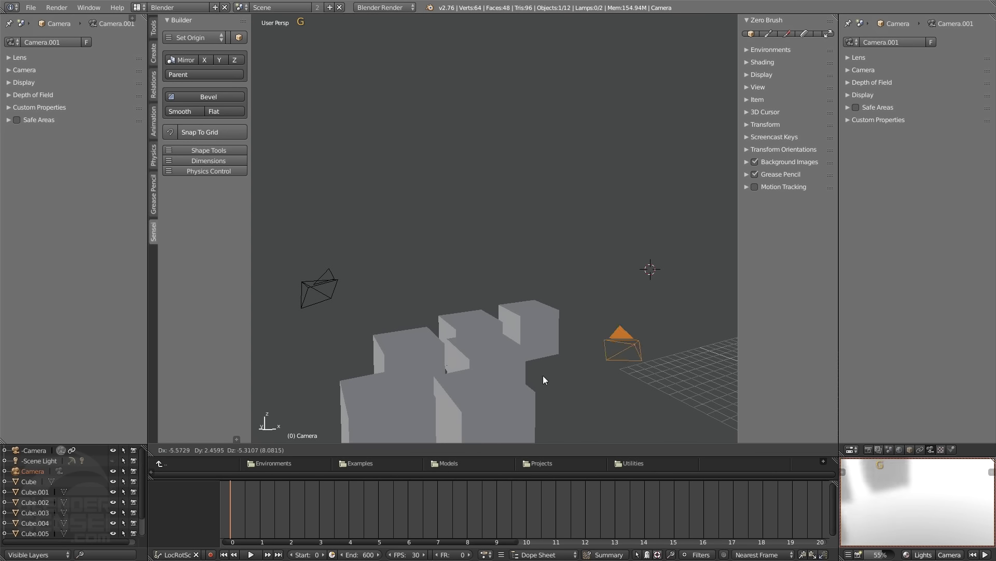
{"action": "left_click", "coordinate": [409, 338]}
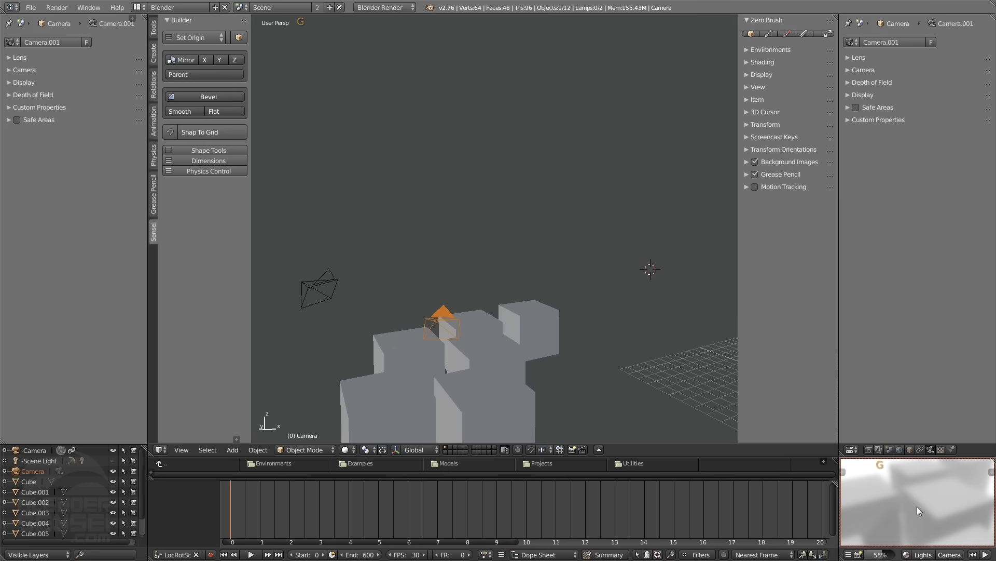
{"action": "mouse_move", "coordinate": [918, 500]}
{"action": "middle_mouse_down", "text": "shift"}
{"action": "mouse_move", "coordinate": [927, 490]}
{"action": "mouse_move", "coordinate": [935, 509]}
{"action": "mouse_move", "coordinate": [917, 512]}
{"action": "mouse_move", "coordinate": [932, 491]}
{"action": "middle_mouse_up", "text": "shift"}
{"action": "scroll", "coordinate": [923, 502], "scroll_direction": "down", "scroll_amount": 2}
{"action": "scroll", "coordinate": [925, 501], "scroll_direction": "up", "scroll_amount": 4}
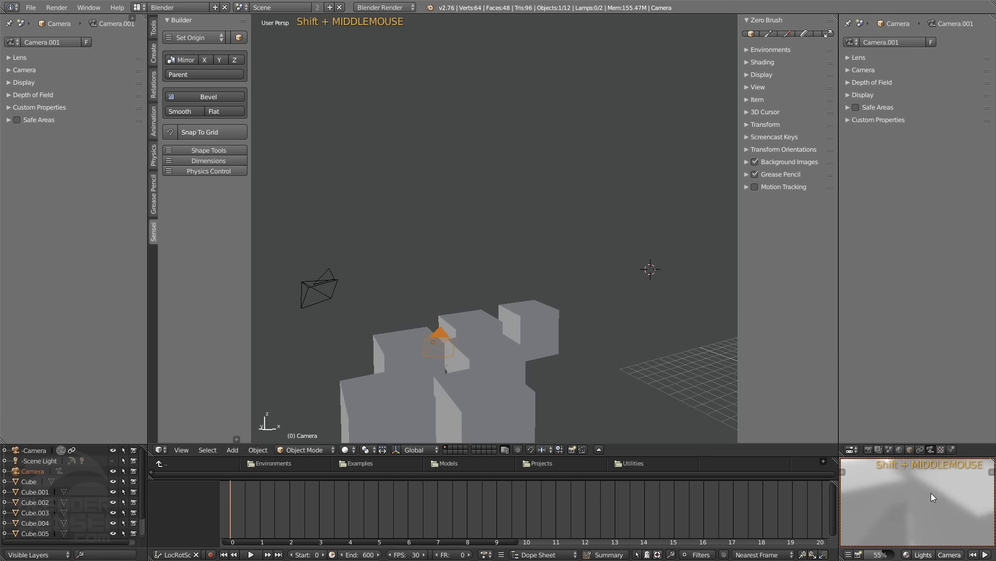
{"action": "scroll", "coordinate": [929, 495], "scroll_direction": "down", "scroll_amount": 5}
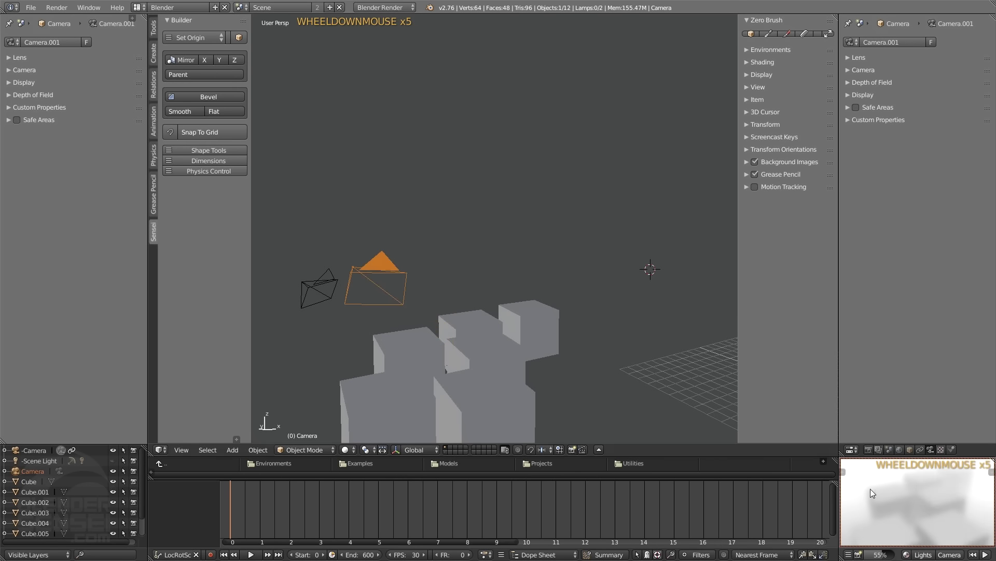
Focus the new camera on the middle cube, Cube.001, and reframe its view of the cubes from a different angle
{"action": "left_click", "coordinate": [500, 349]}
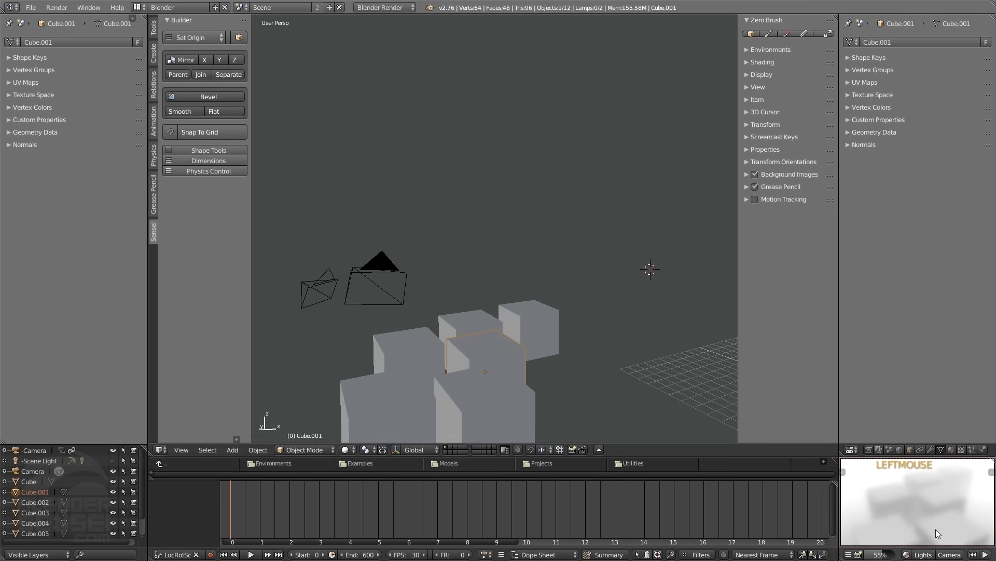
{"action": "left_click", "coordinate": [949, 554]}
{"action": "left_click", "coordinate": [918, 538]}
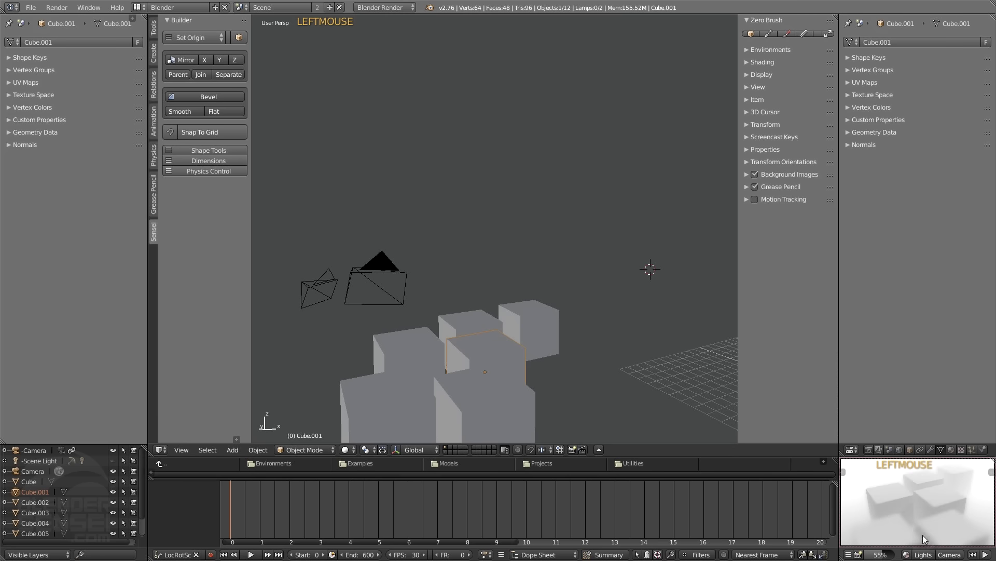
{"action": "scroll", "coordinate": [923, 503], "scroll_direction": "up", "scroll_amount": 2}
{"action": "scroll", "coordinate": [920, 506], "scroll_direction": "up", "scroll_amount": 3}
{"action": "middle_click_drag", "start_coordinate": [903, 507], "coordinate": [869, 509]}
{"action": "scroll", "coordinate": [942, 495], "scroll_direction": "down", "scroll_amount": 2}
Select the new camera and rename it Cam 2
{"action": "left_click", "coordinate": [549, 281]}
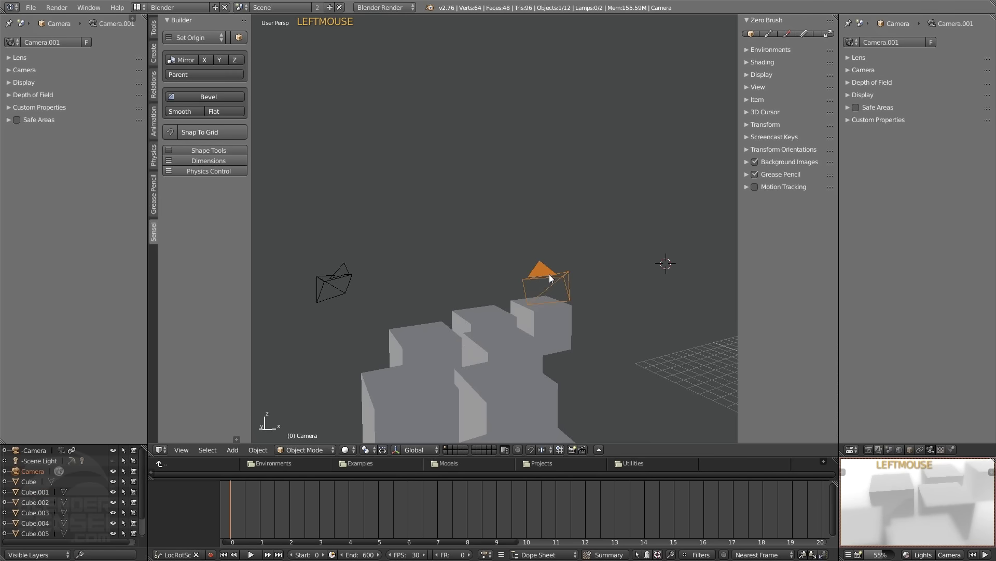
{"action": "left_click", "coordinate": [34, 470]}
{"action": "double_click", "coordinate": [34, 471]}
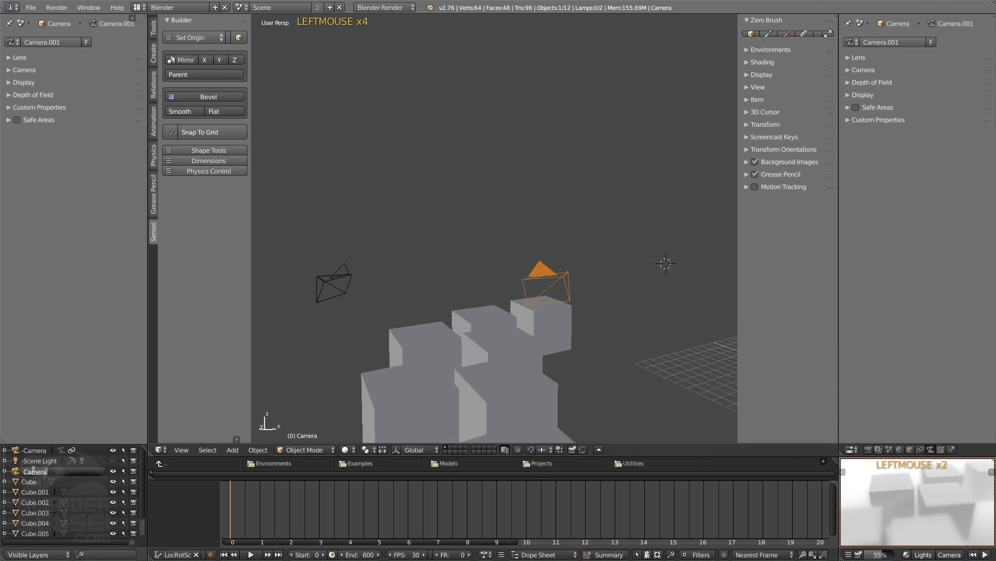
{"action": "type", "text": "Cam"}
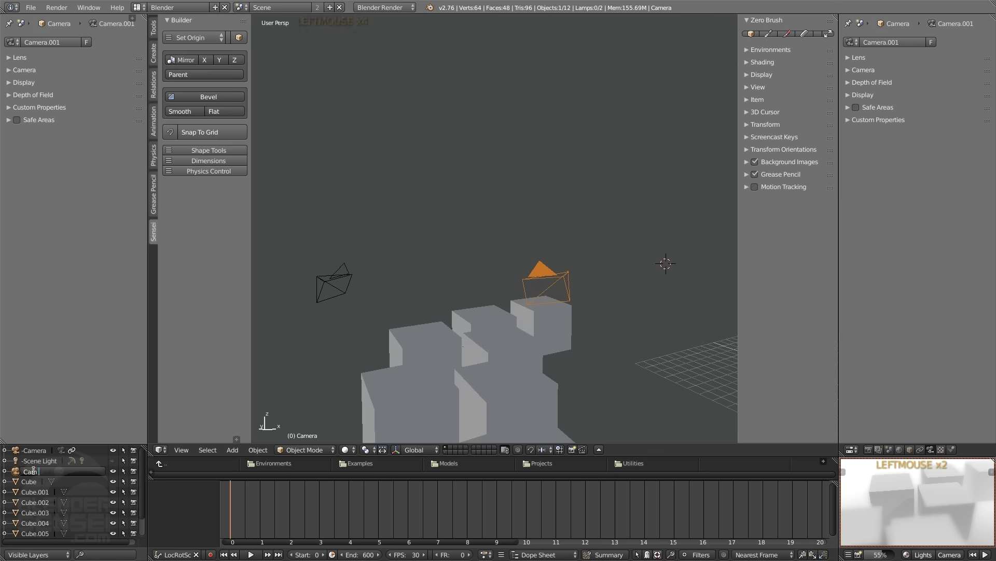
{"action": "type", "text": " 2"}
{"action": "key", "text": "Return"}
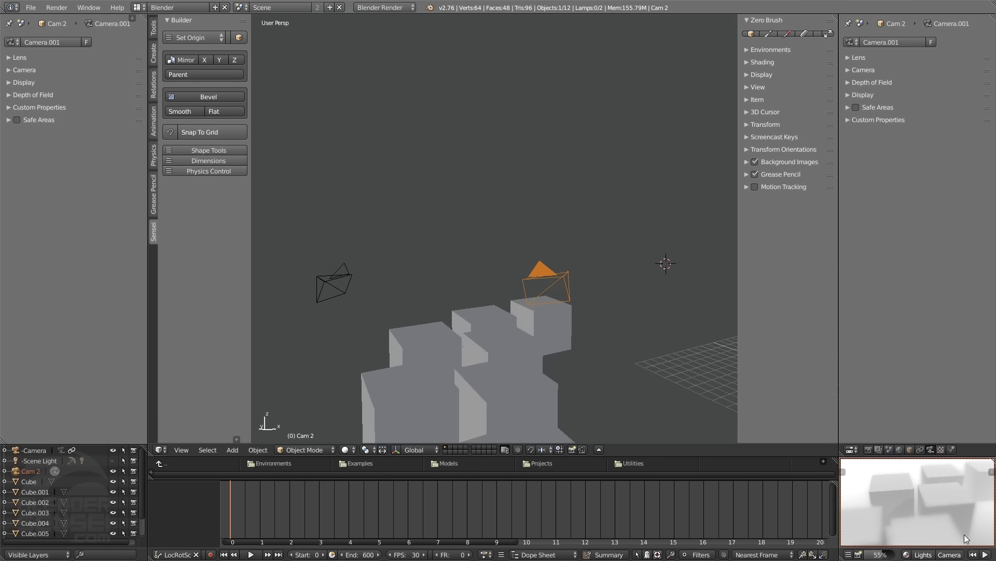
Switch the active scene camera back to -Camera
{"action": "left_click", "coordinate": [954, 556]}
{"action": "left_click", "coordinate": [910, 491]}
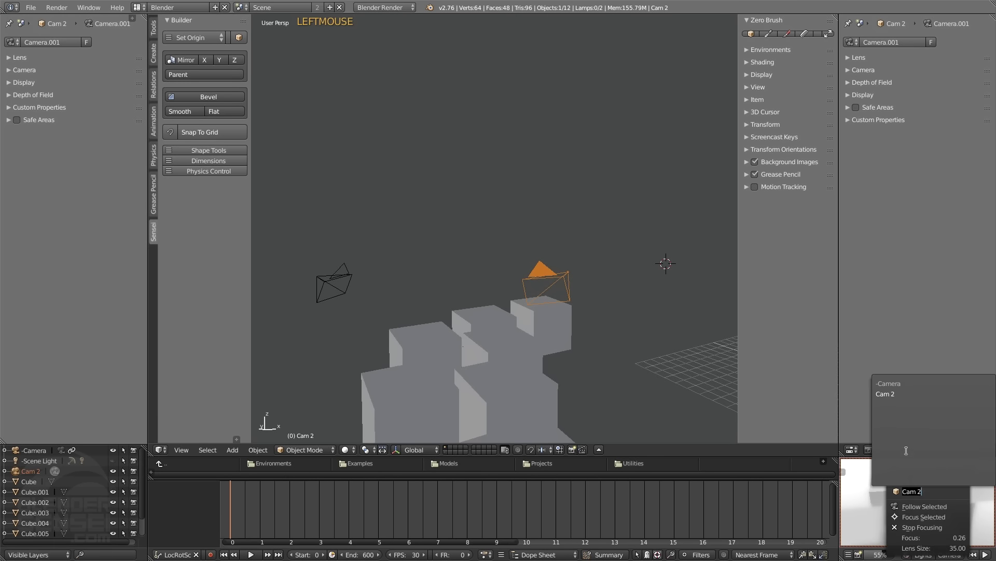
{"action": "left_click", "coordinate": [893, 383]}
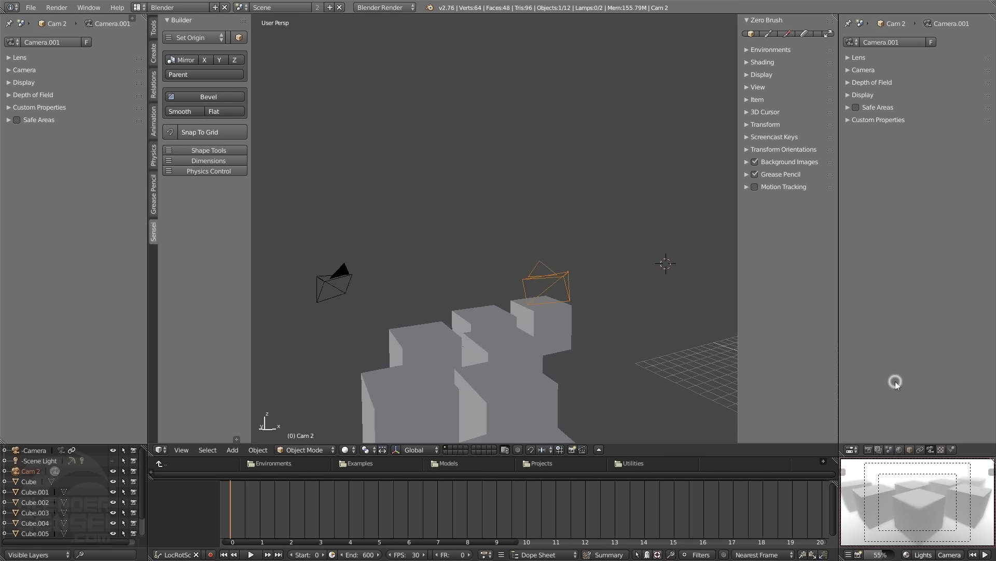
Select -Camera and turn off its Safe Areas
{"action": "left_click", "coordinate": [326, 275]}
{"action": "left_click", "coordinate": [17, 120]}
{"action": "left_click", "coordinate": [17, 120]}
{"action": "left_click", "coordinate": [17, 120]}
{"action": "left_click", "coordinate": [18, 120]}
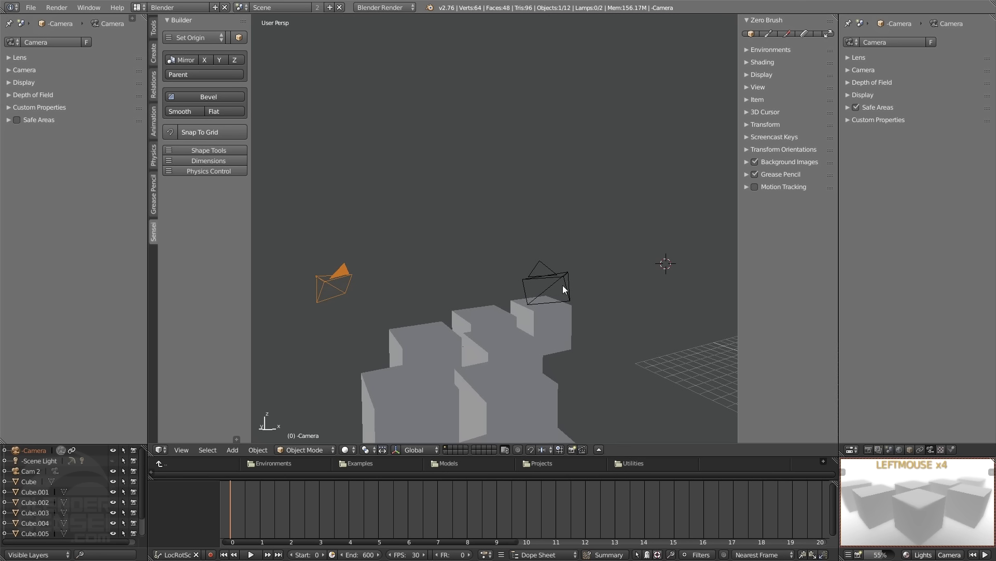
Check the active camera setting in the Scene properties and the list of cameras available in the camera options
{"action": "left_click", "coordinate": [889, 449]}
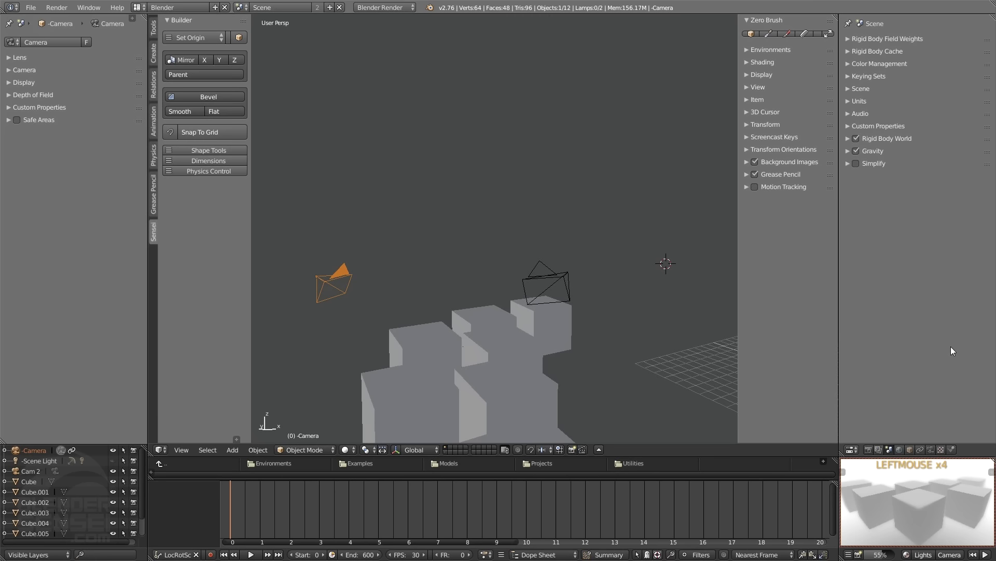
{"action": "left_click", "coordinate": [846, 89]}
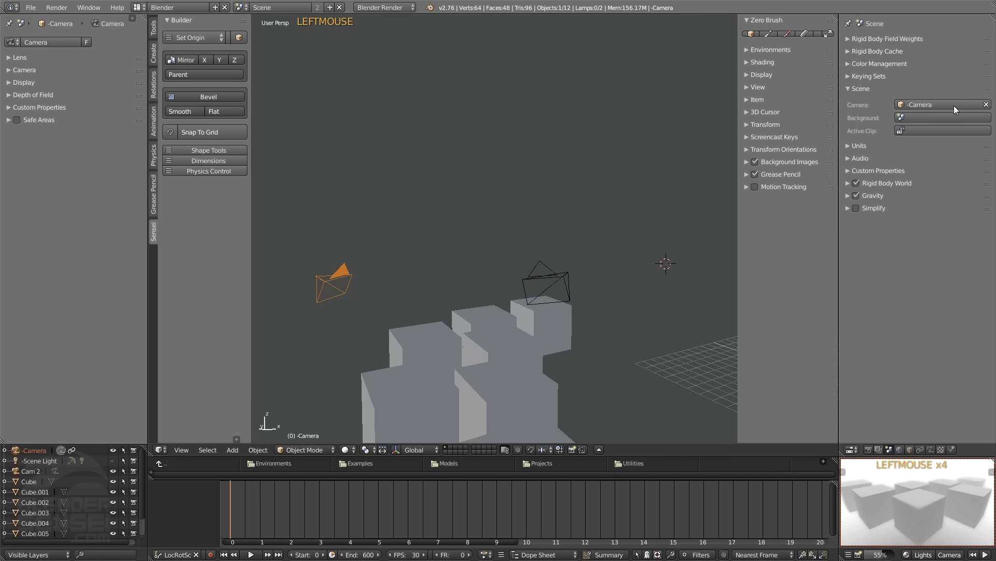
{"action": "left_click", "coordinate": [881, 89]}
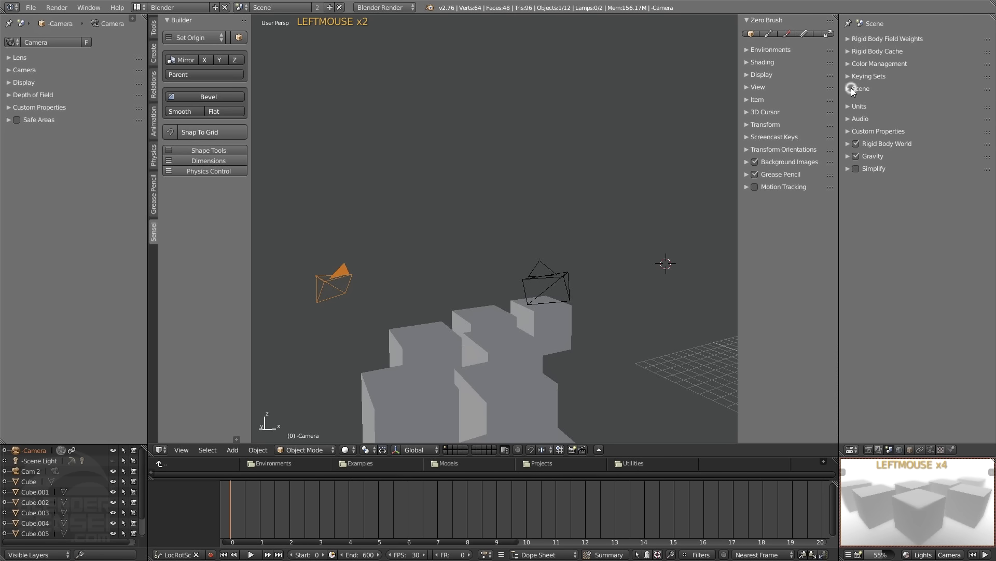
{"action": "left_click", "coordinate": [958, 555]}
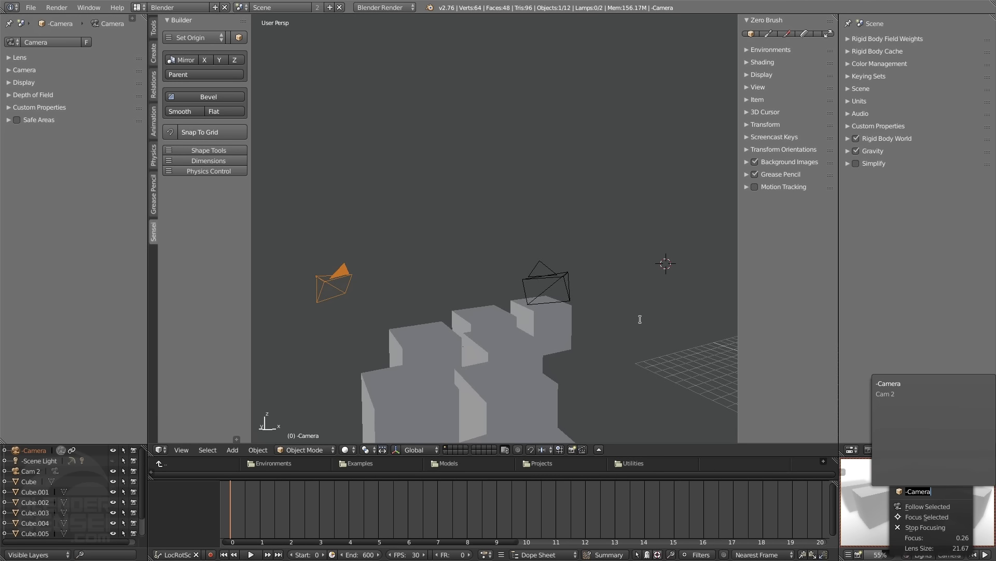
Play the animation while viewing both cameras and the cubes from other angles, stop it, and return to the first frame
{"action": "middle_click_drag", "start_coordinate": [584, 327], "coordinate": [482, 166]}
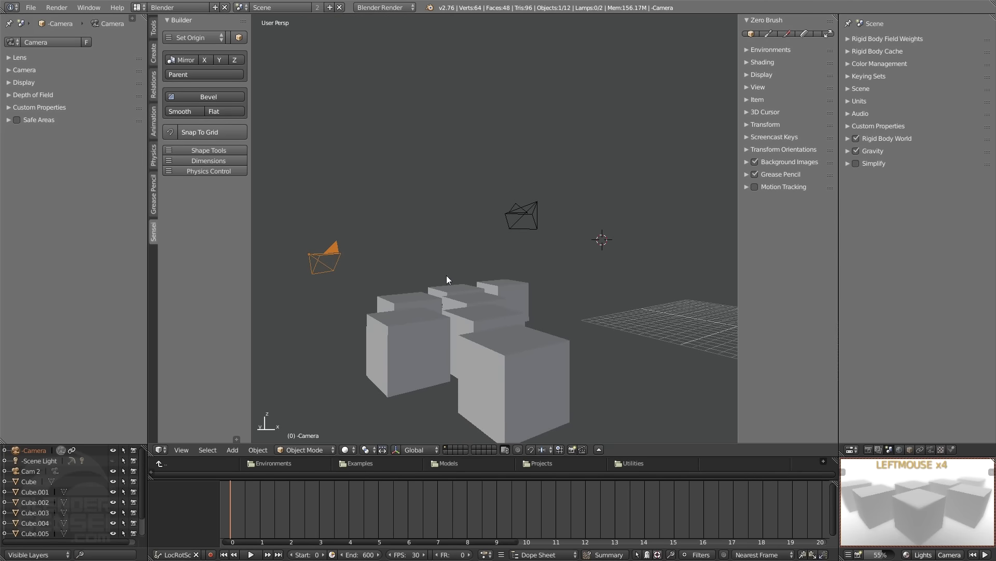
{"action": "middle_click_drag", "start_coordinate": [447, 276], "coordinate": [435, 278], "text": "shift"}
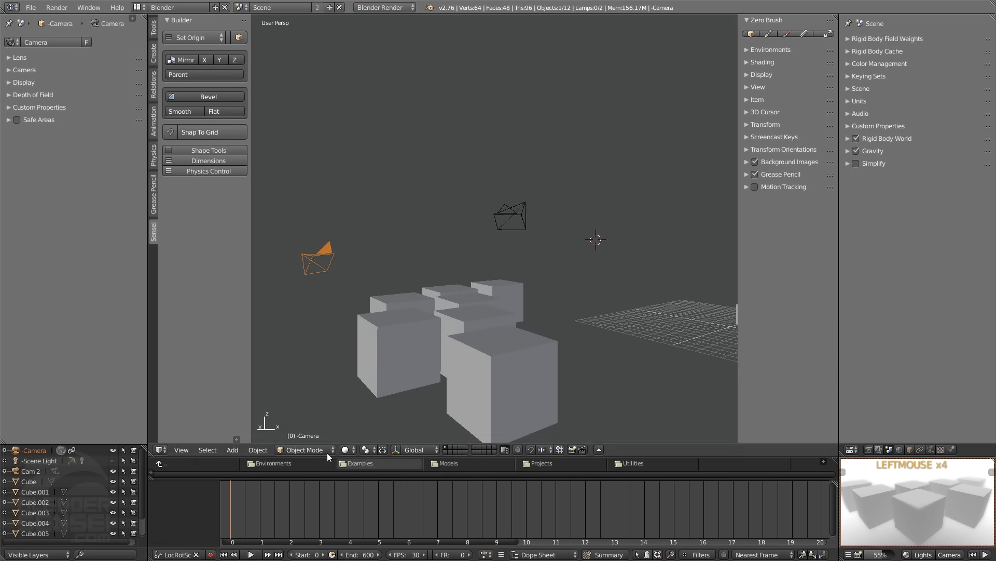
{"action": "left_click", "coordinate": [251, 554]}
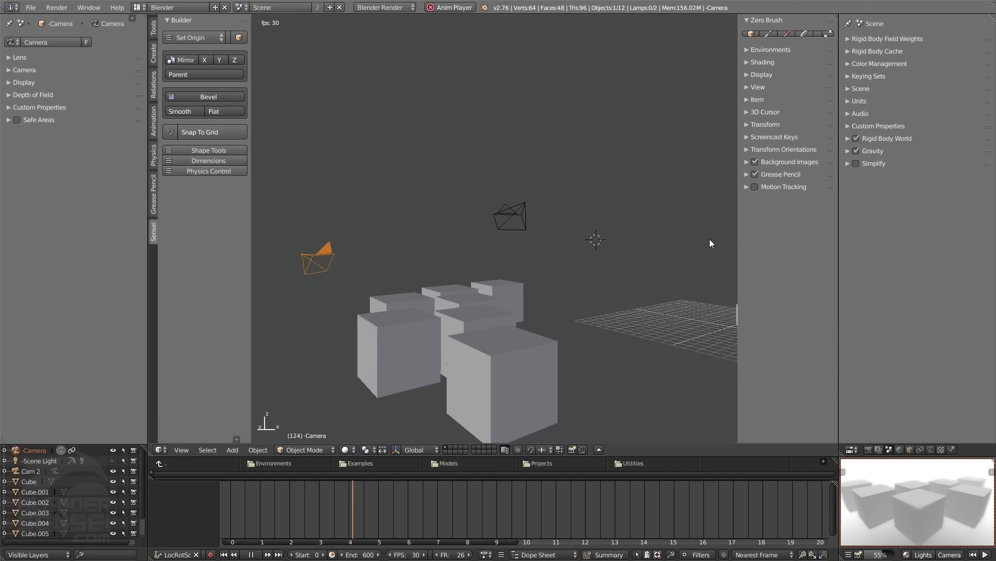
{"action": "middle_click_drag", "start_coordinate": [624, 292], "coordinate": [604, 137]}
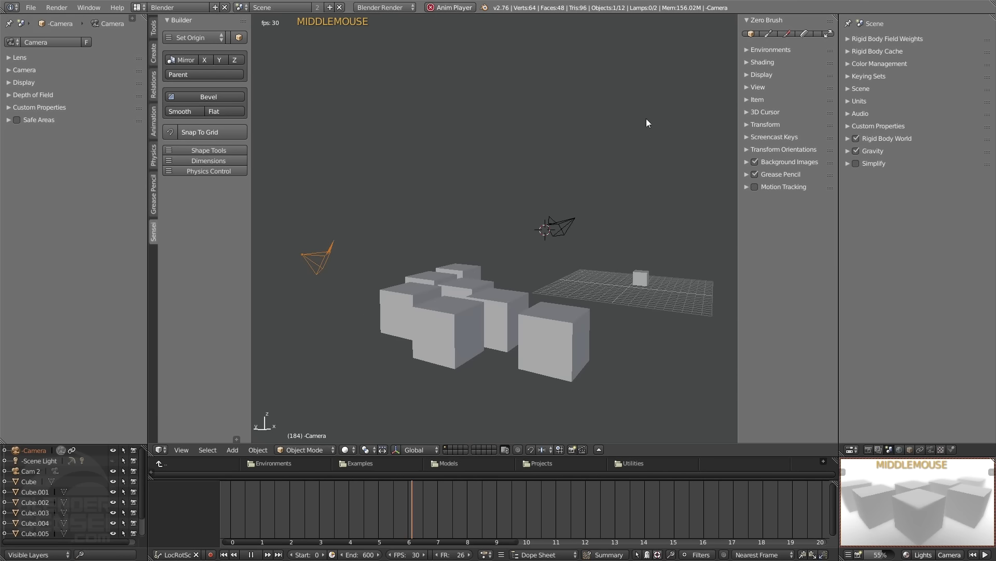
{"action": "middle_click_drag", "start_coordinate": [575, 203], "coordinate": [551, 208]}
{"action": "left_click", "coordinate": [251, 555]}
{"action": "left_click", "coordinate": [225, 554]}
{"action": "middle_click_drag", "start_coordinate": [473, 244], "coordinate": [510, 247], "text": "shift"}
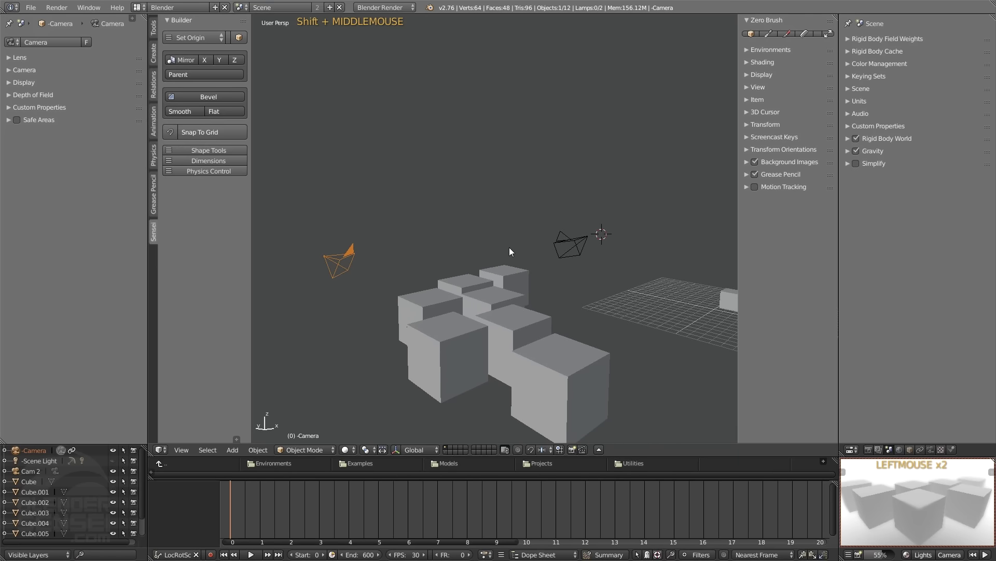